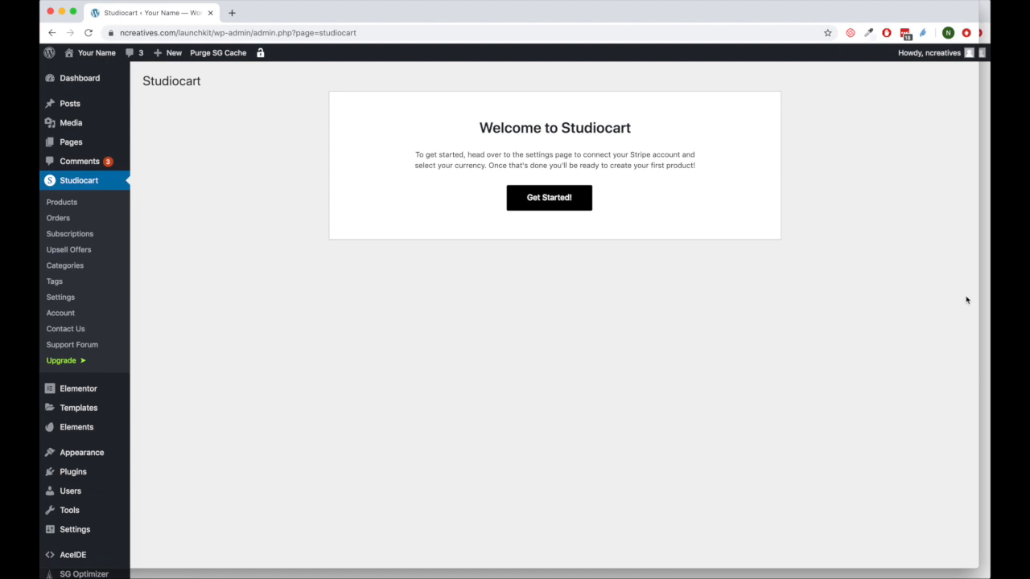
Review the Vibe sales page from the hero section through the testimonials to the Join Now section.
left_click_drag(979, 295, 989, 295)
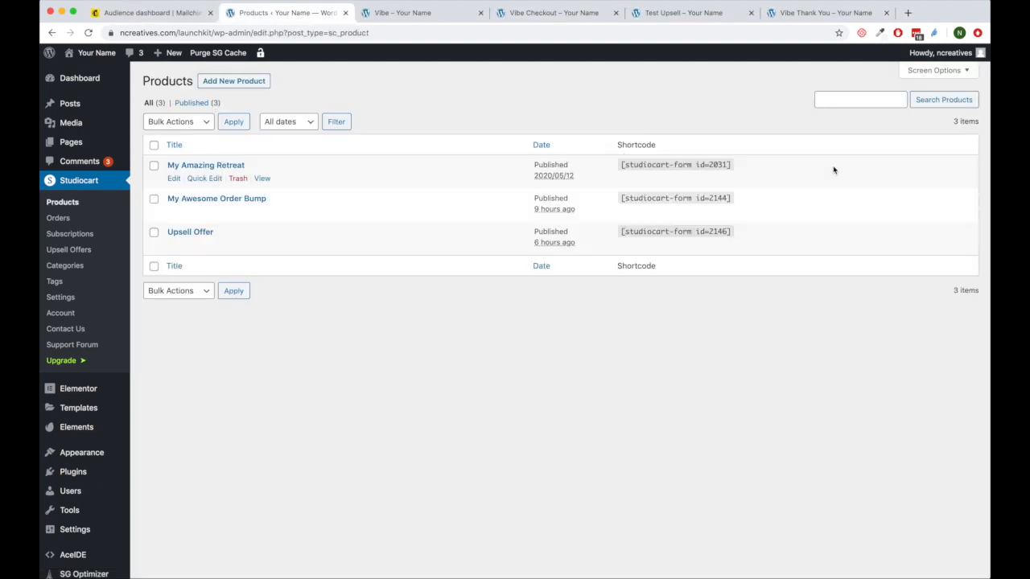
left_click(405, 14)
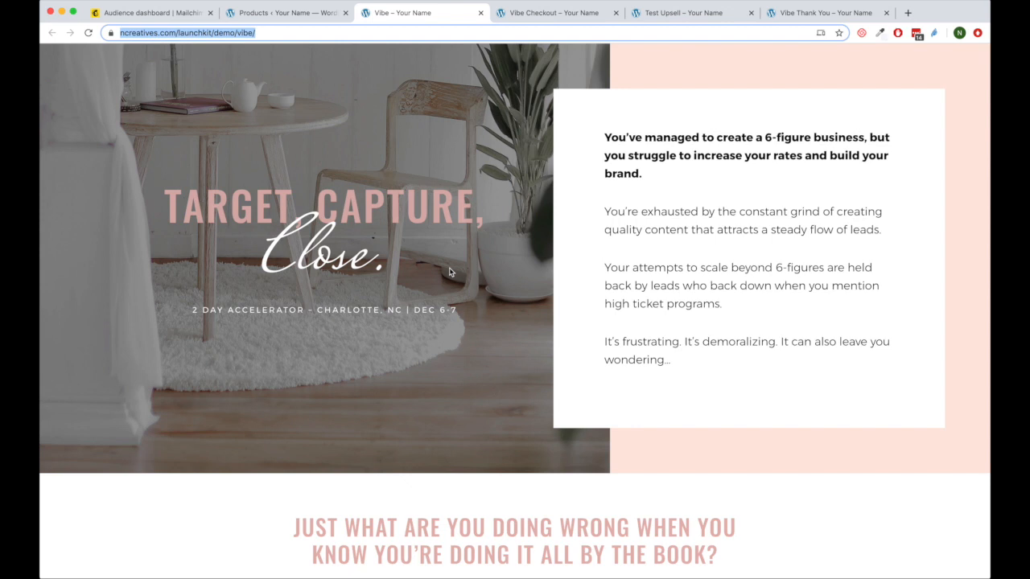
scroll(507, 410, "down", 10)
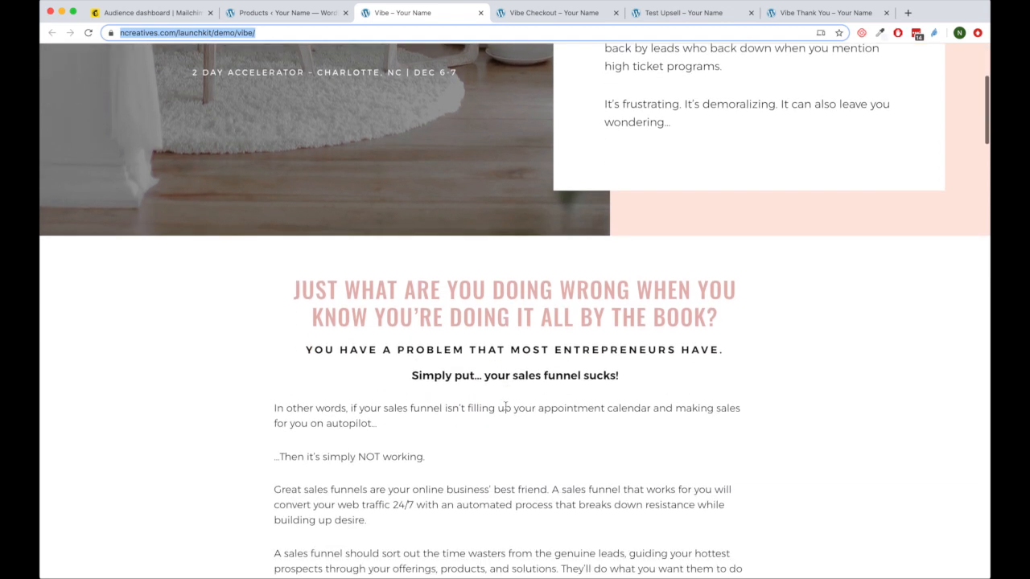
scroll(505, 411, "down", 10)
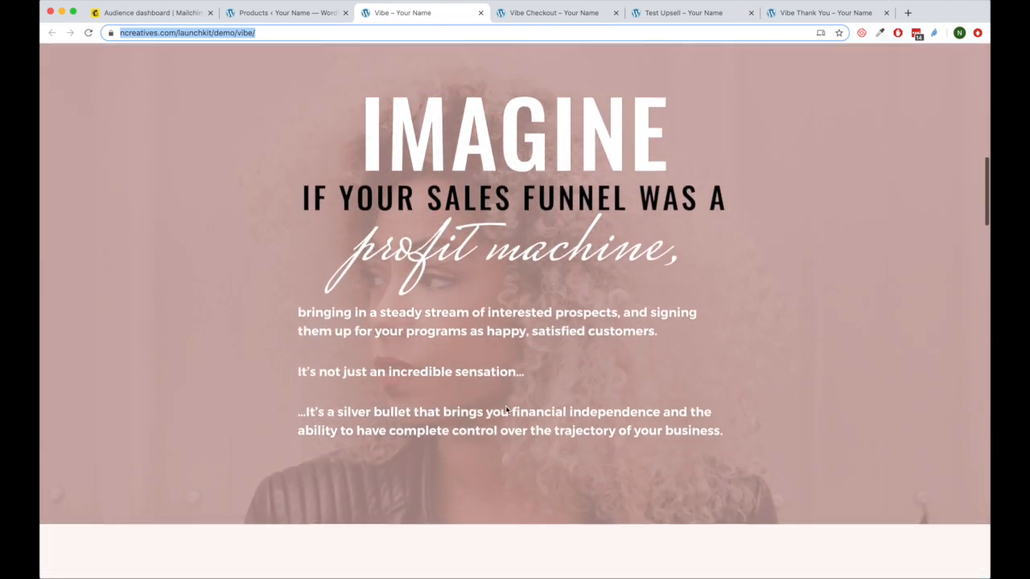
scroll(506, 411, "down", 10)
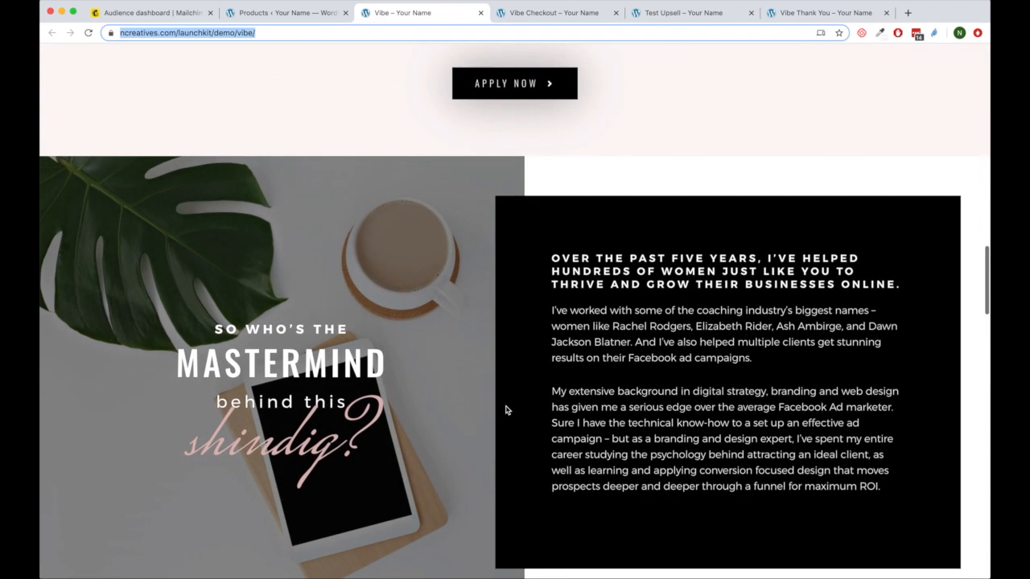
scroll(506, 410, "down", 10)
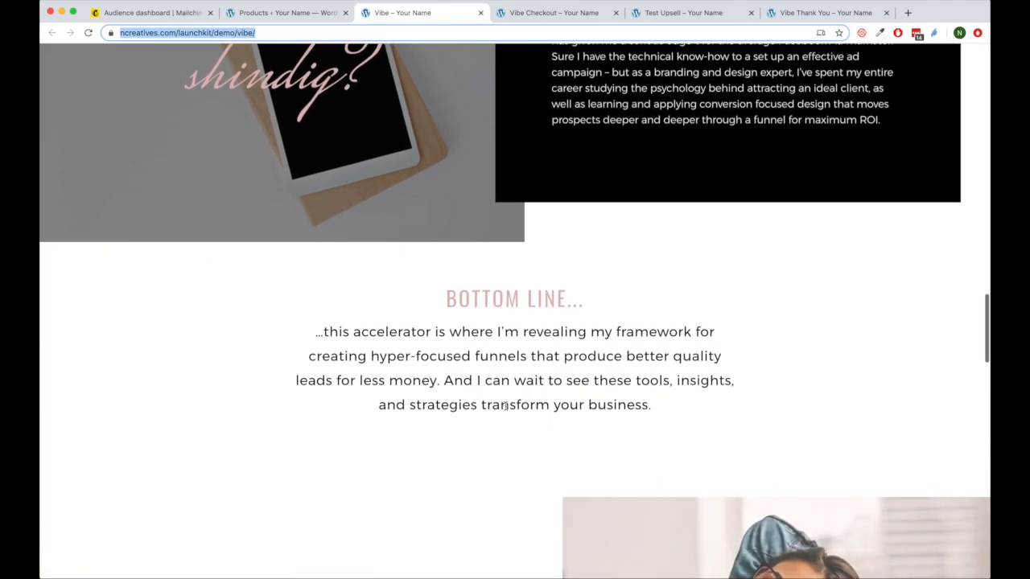
scroll(506, 410, "down", 10)
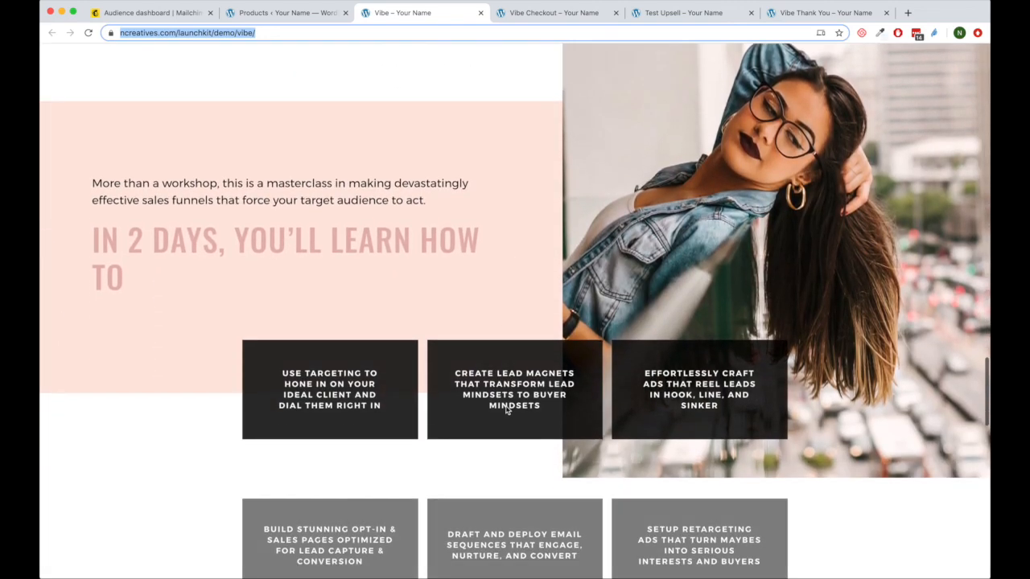
scroll(506, 410, "down", 10)
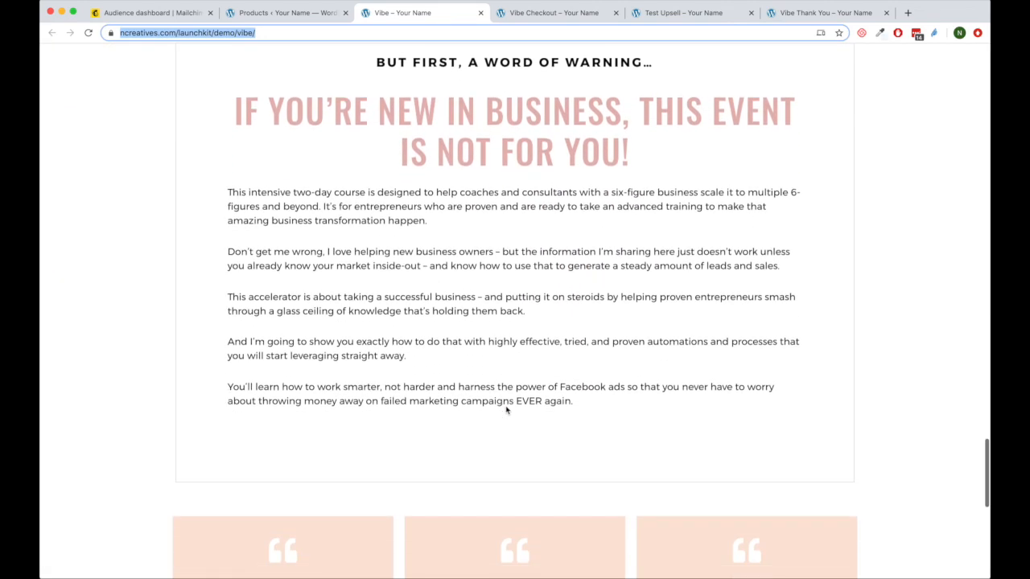
scroll(506, 406, "down", 3)
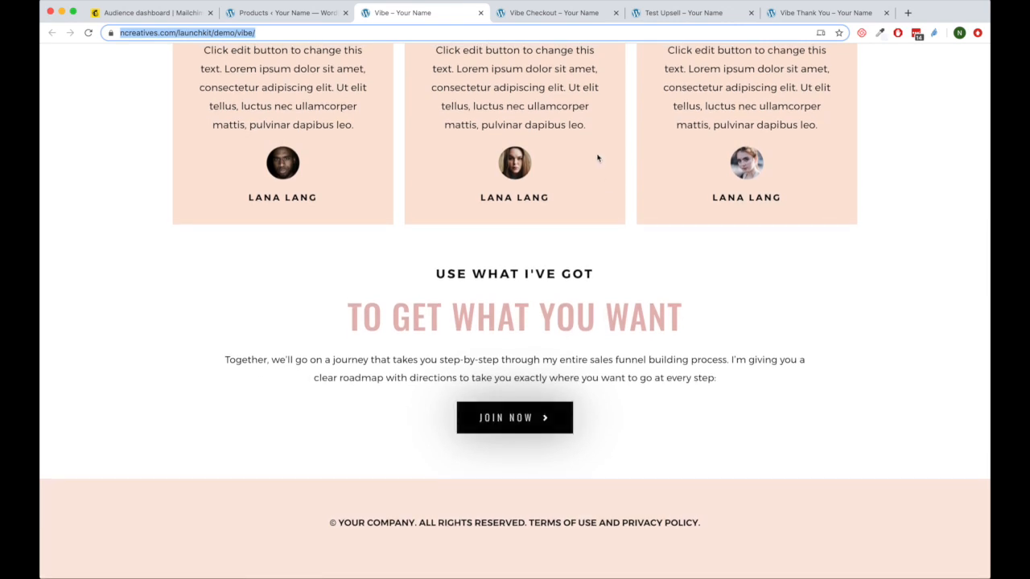
Examine the Vibe Checkout page, including its payment plans, contact and payment fields, order bump and order summary.
left_click(544, 13)
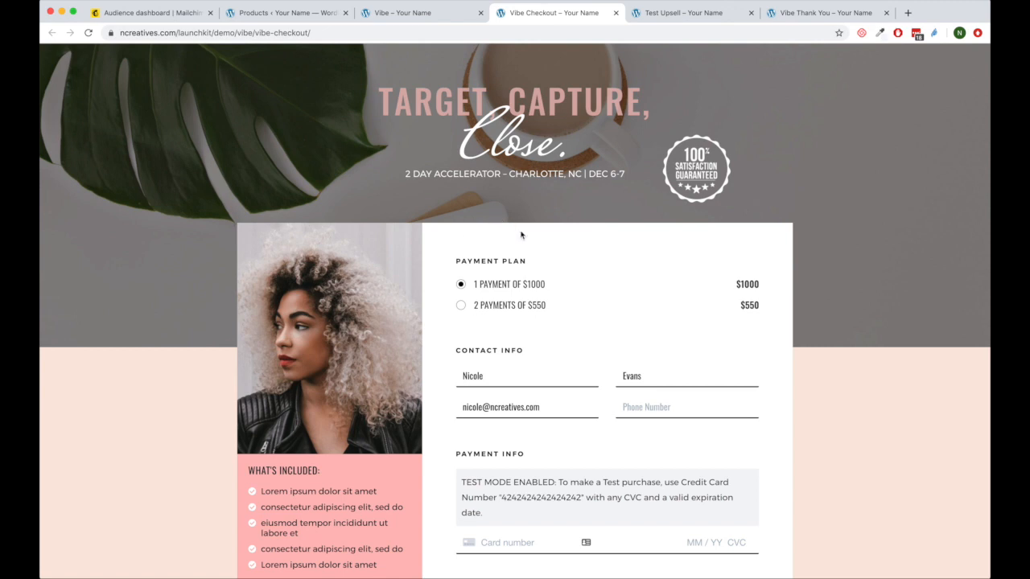
scroll(520, 244, "down", 5)
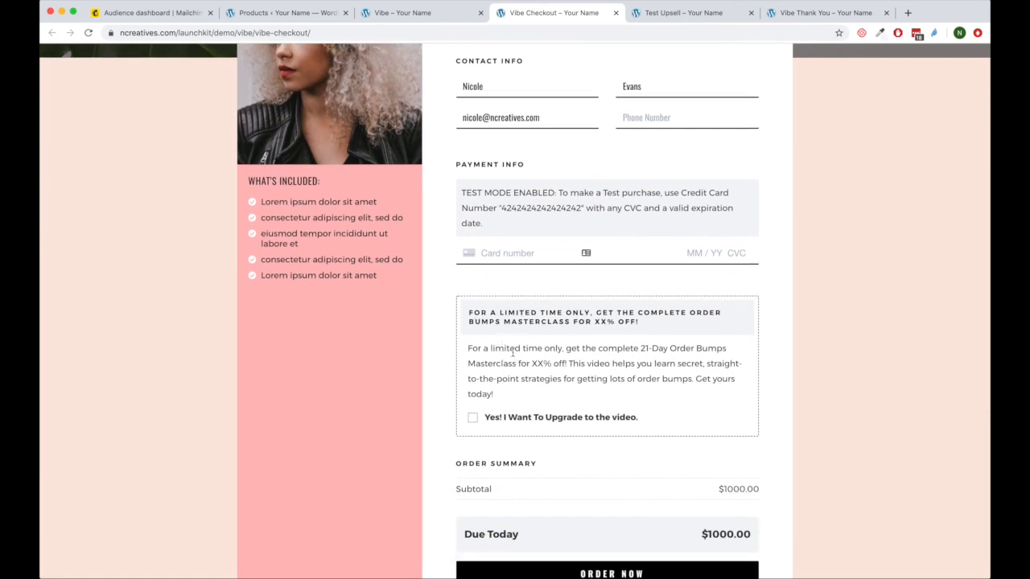
scroll(513, 347, "down", 2)
scroll(514, 347, "down", 2)
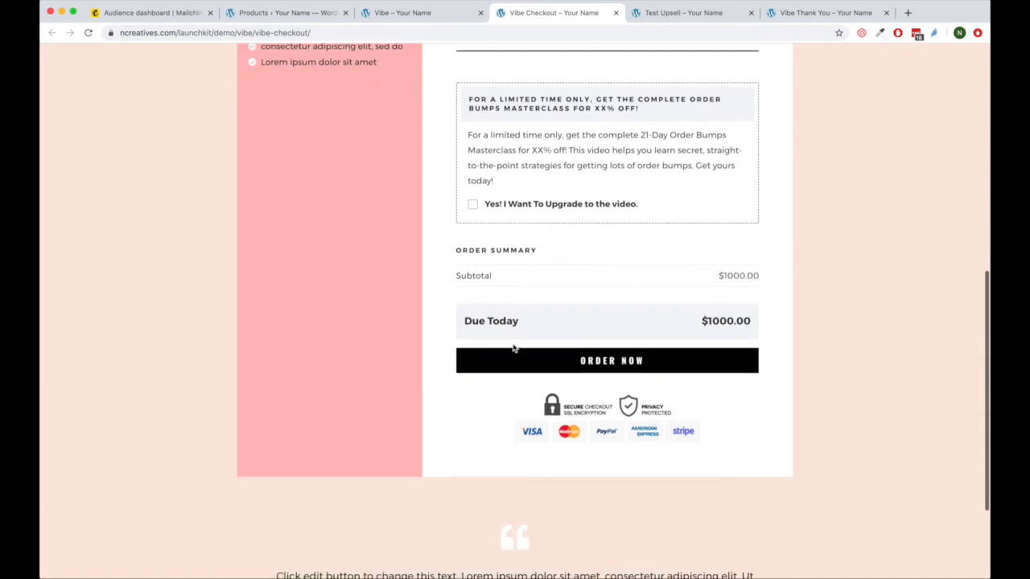
scroll(535, 344, "up", 2)
scroll(535, 345, "up", 4)
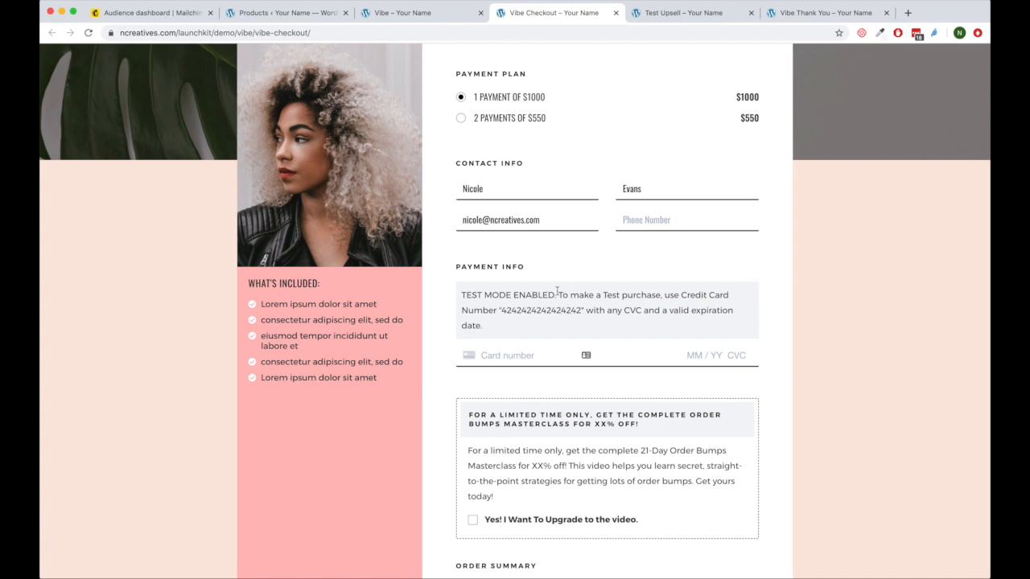
scroll(530, 257, "up", 5)
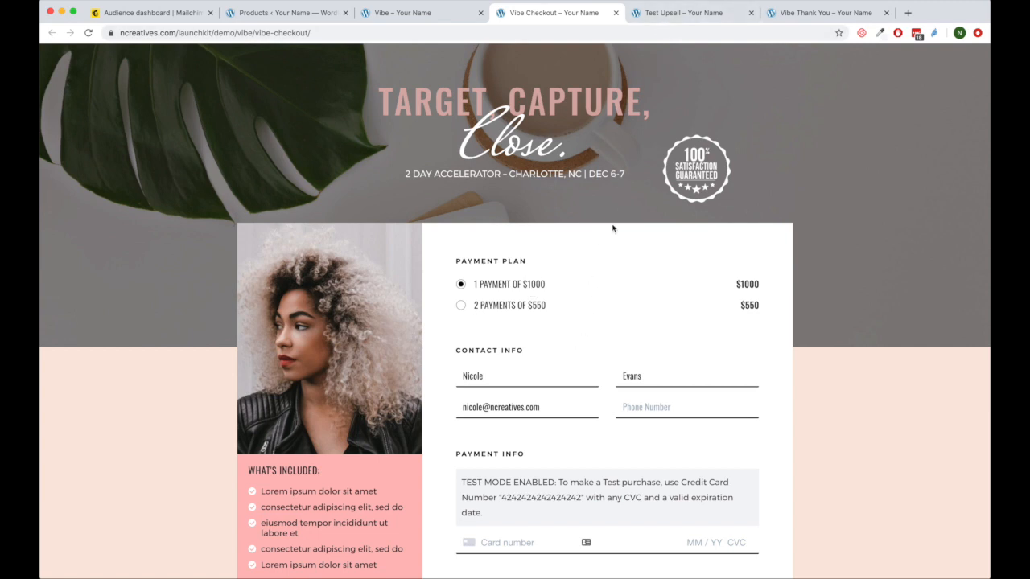
scroll(621, 212, "down", 5)
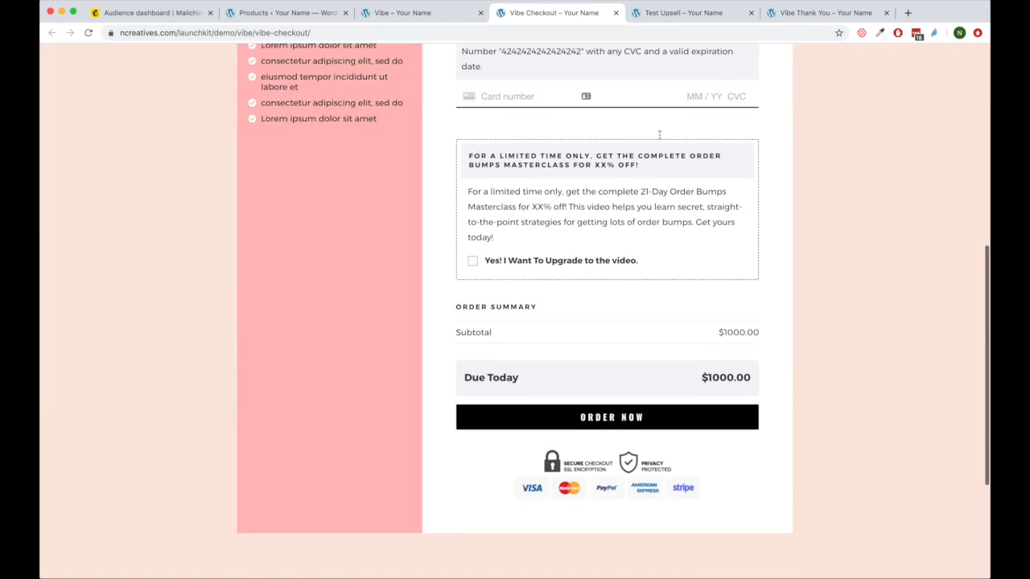
Review the Test Upsell page through its accept and decline options, and show the Vibe Thank You page.
left_click(678, 14)
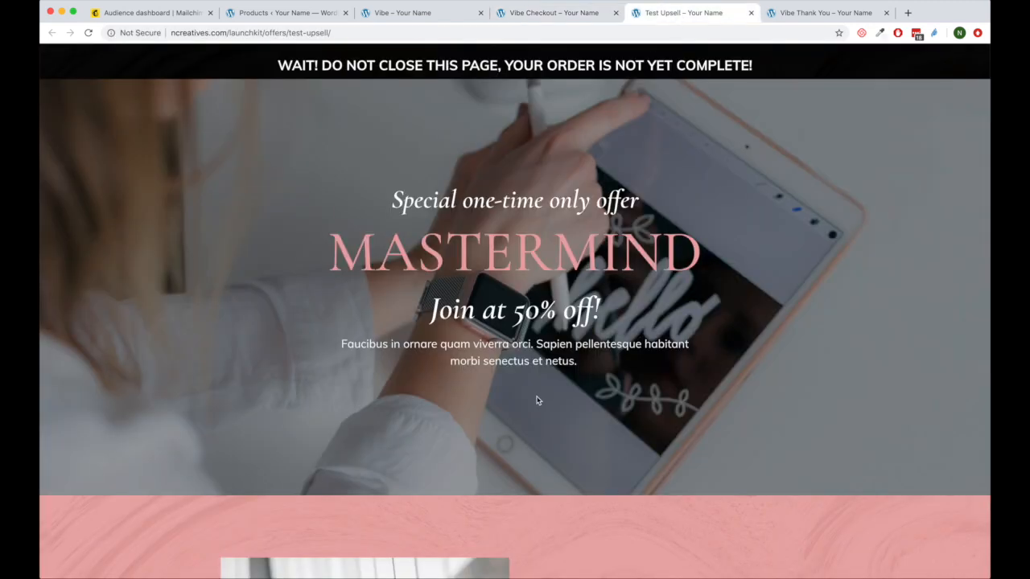
scroll(539, 401, "down", 10)
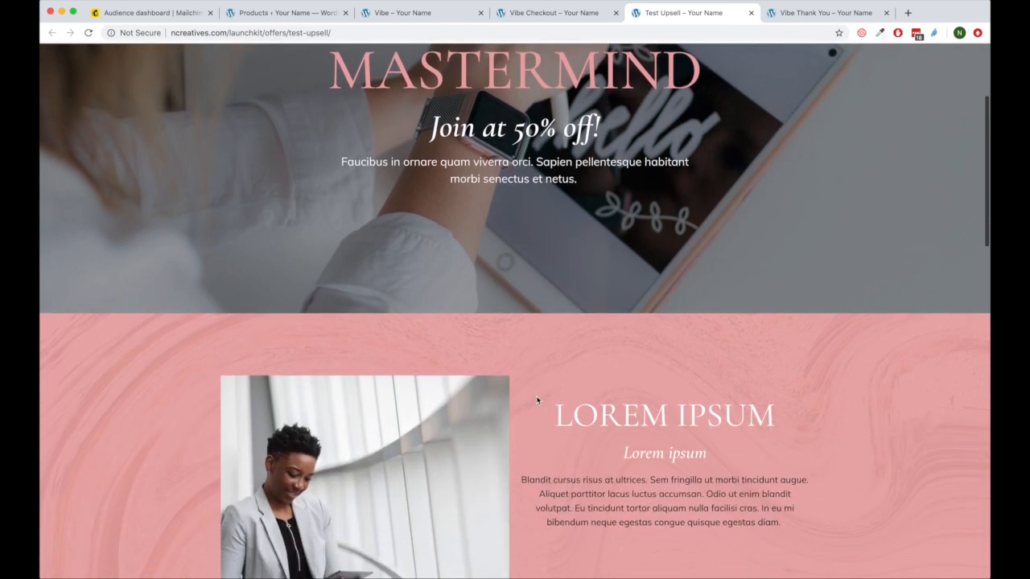
scroll(537, 399, "down", 8)
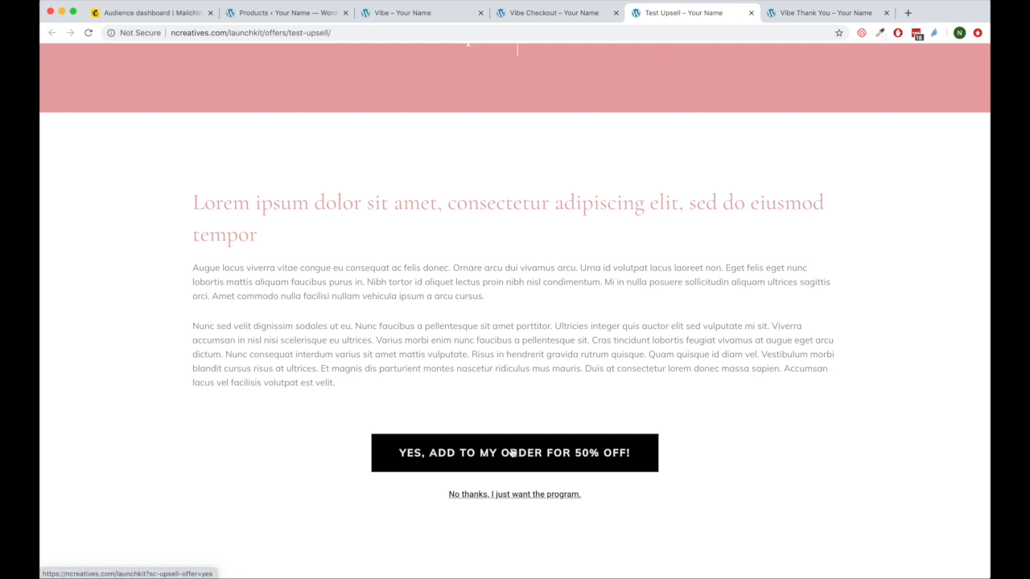
left_click(798, 16)
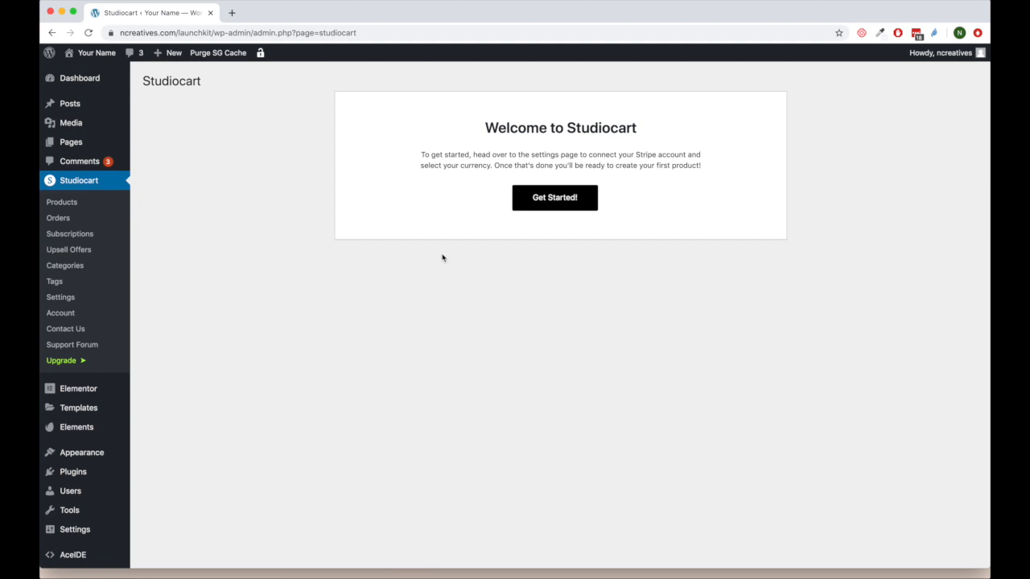
Open the Studiocart settings and examine the currency, page, Stripe, Mailchimp, ConvertKit and ActiveCampaign fields.
left_click(566, 204)
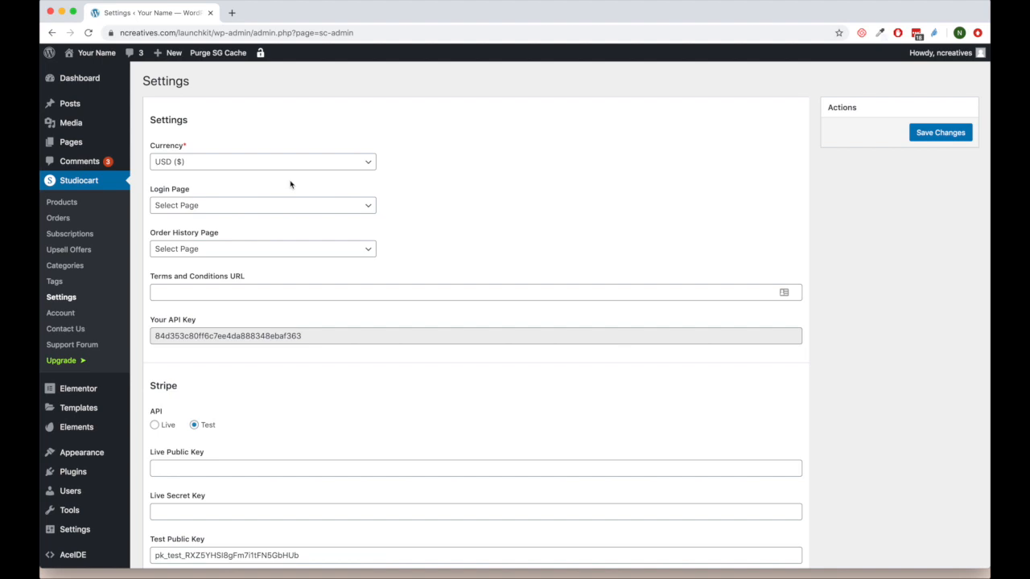
scroll(291, 218, "down", 3)
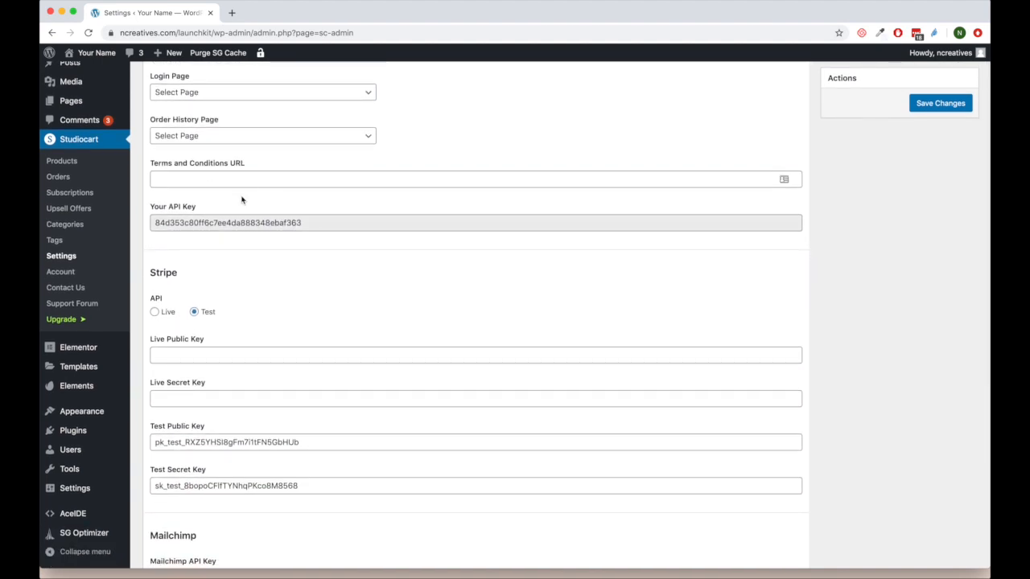
scroll(210, 245, "down", 1)
scroll(210, 245, "down", 1)
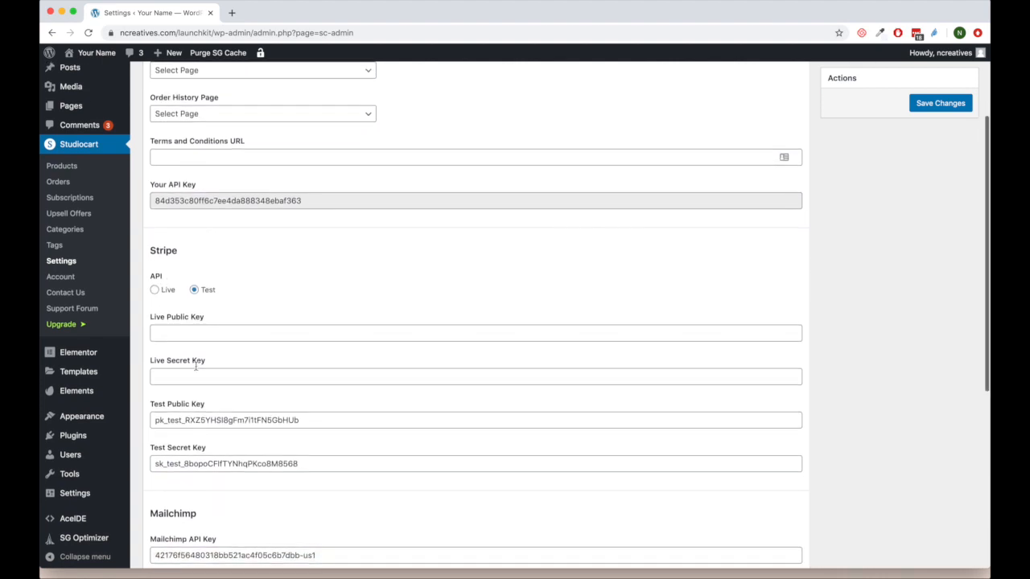
scroll(199, 366, "down", 3)
scroll(202, 354, "down", 10)
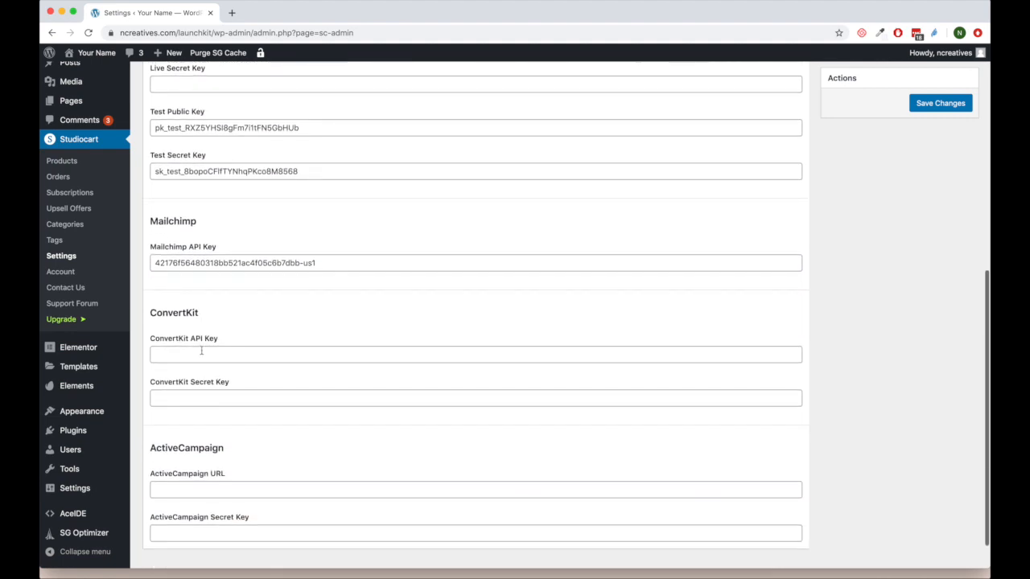
scroll(202, 354, "down", 2)
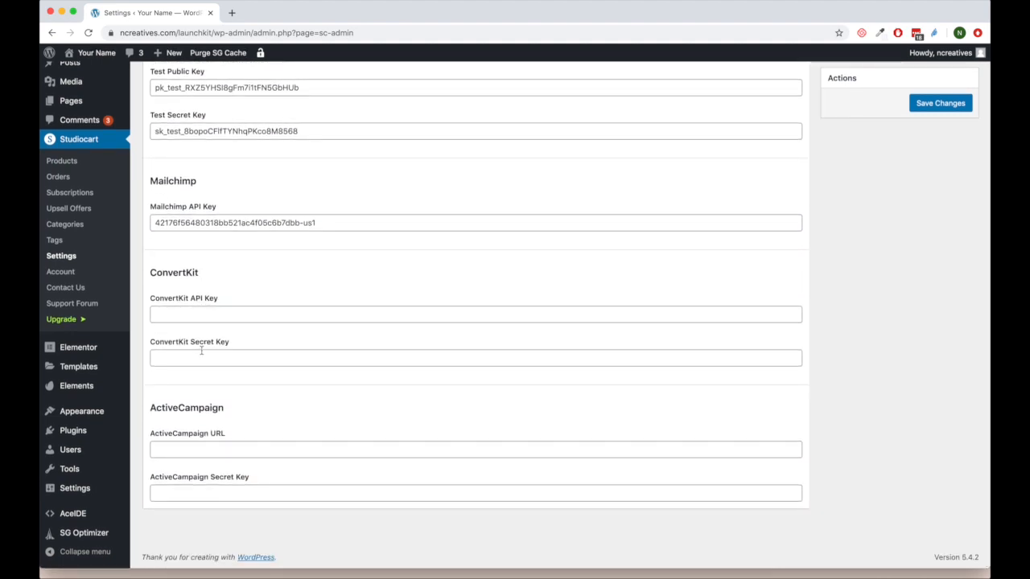
scroll(201, 351, "up", 1)
scroll(202, 351, "down", 1)
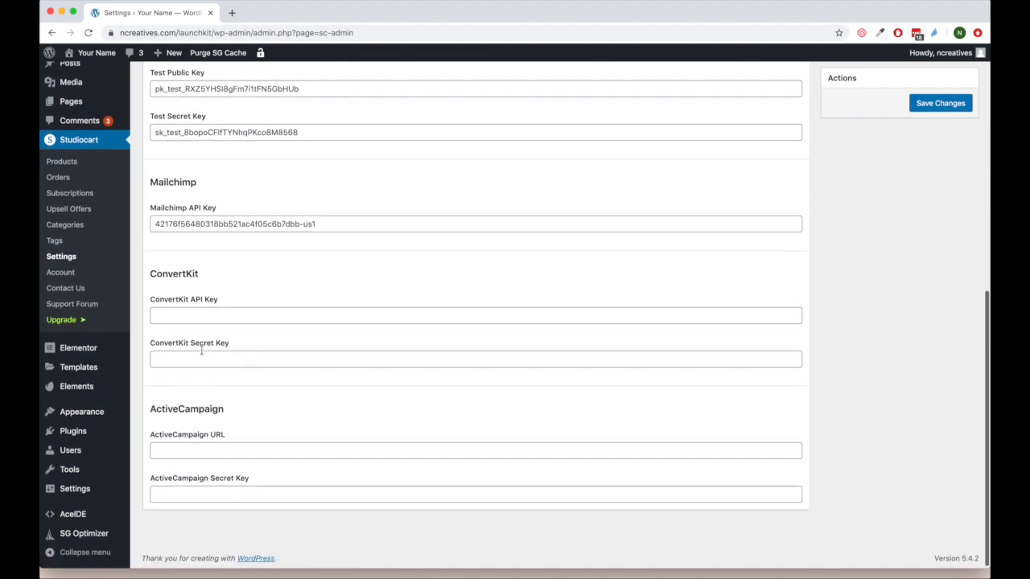
scroll(201, 350, "up", 3)
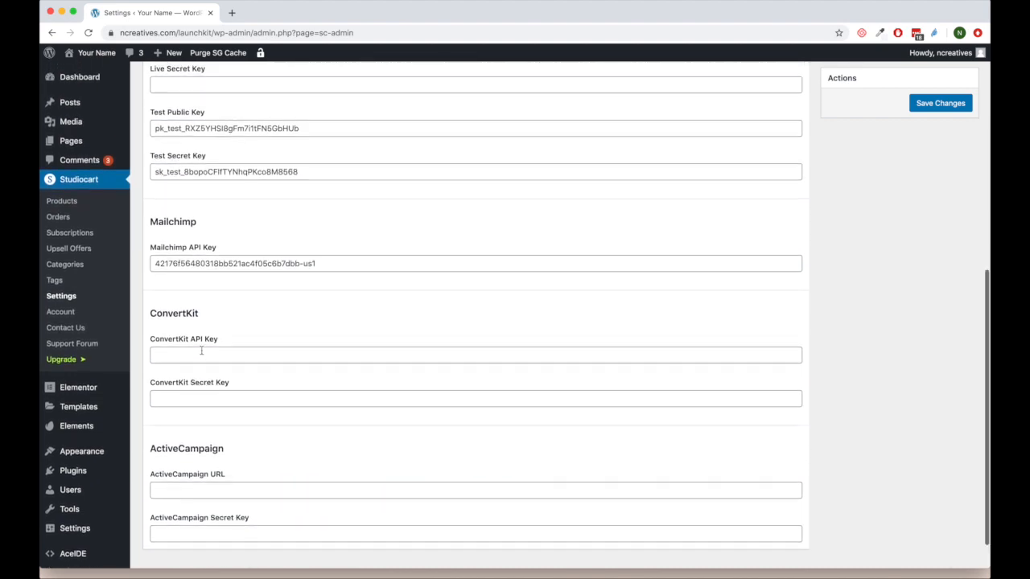
scroll(201, 351, "up", 10)
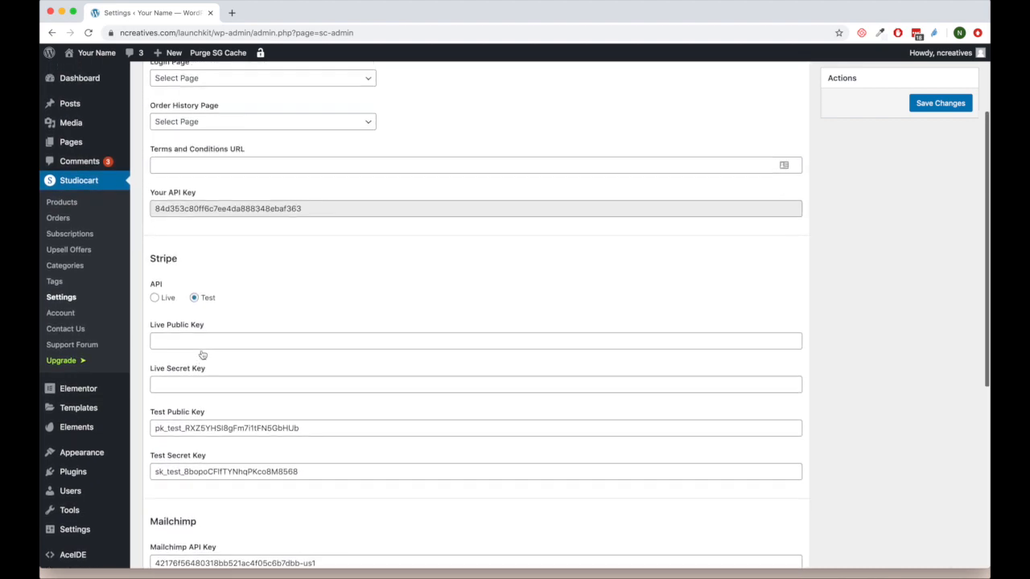
scroll(202, 355, "down", 9)
scroll(202, 355, "up", 12)
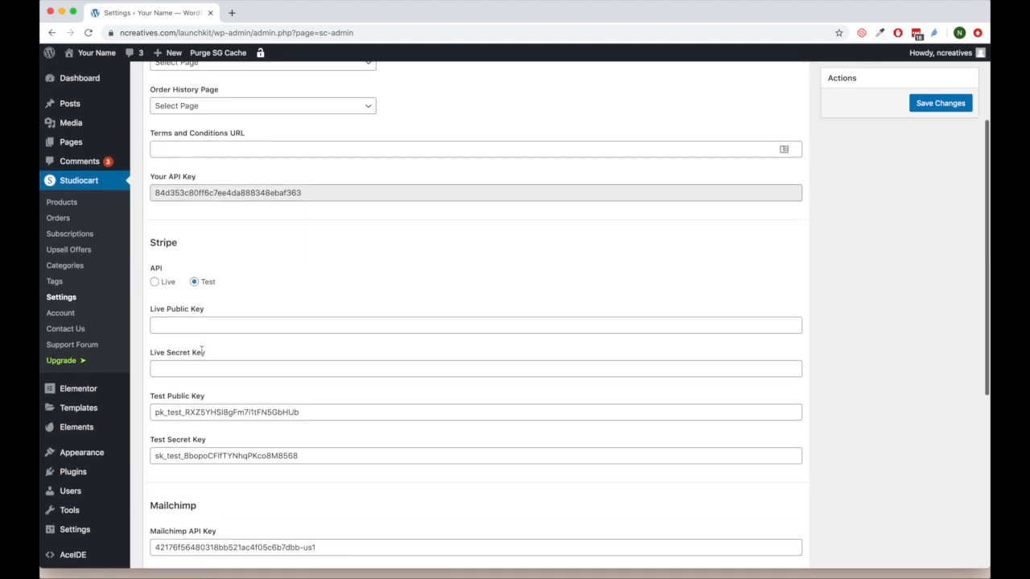
scroll(201, 355, "up", 2)
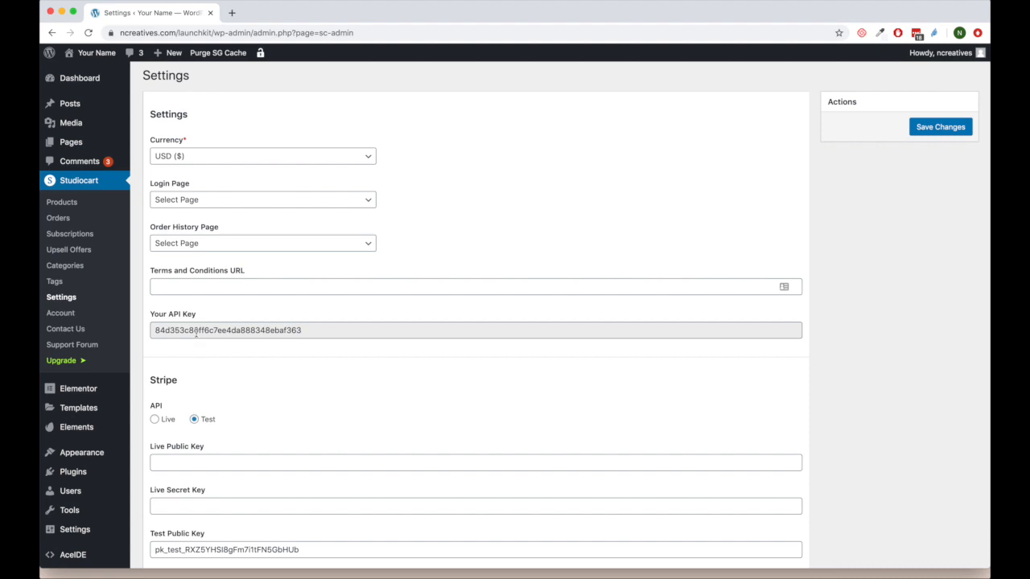
scroll(196, 333, "up", 1)
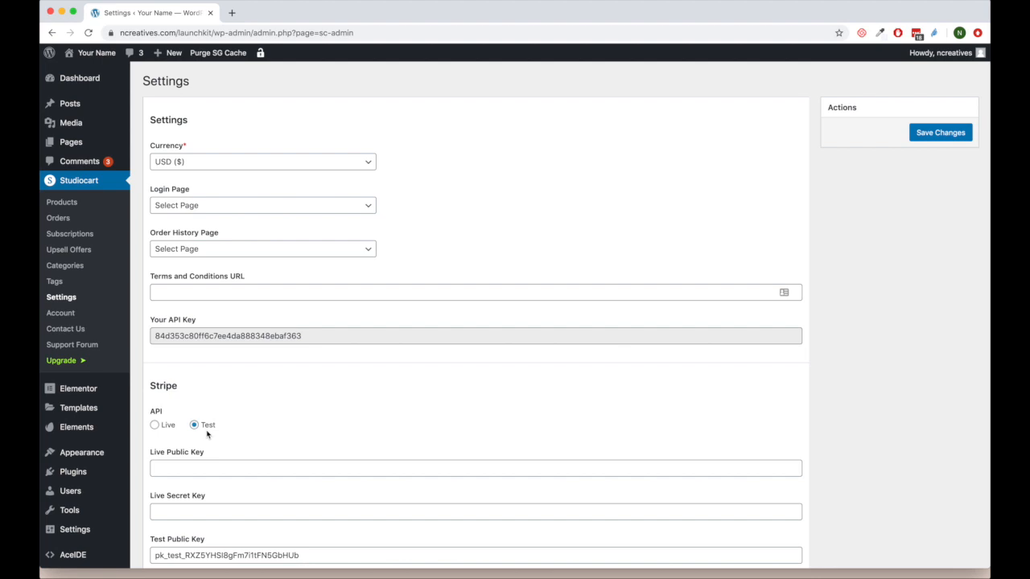
Open the My Amazing Retreat product for editing and look over its description and Product Settings.
left_click(71, 208)
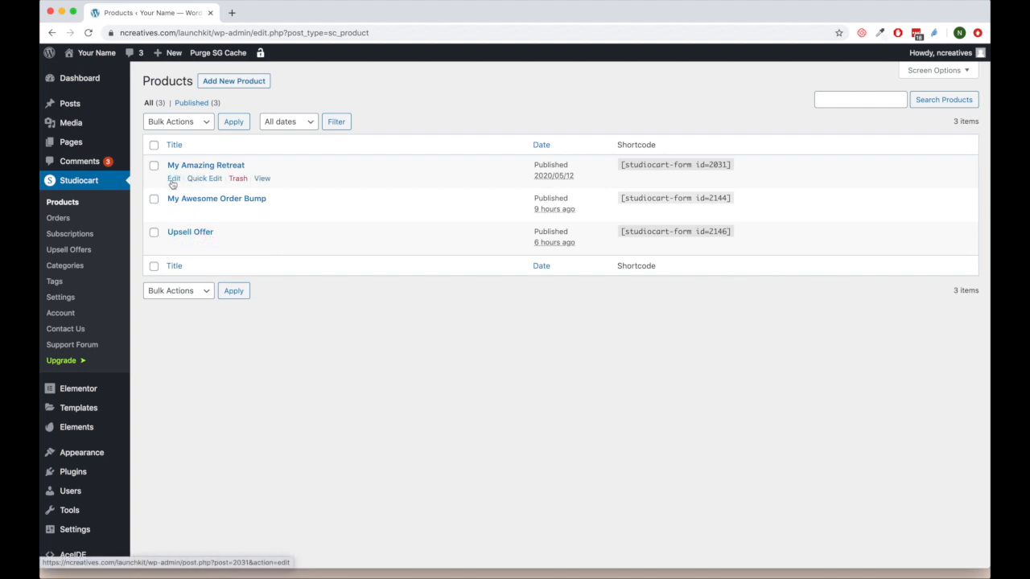
left_click(173, 179)
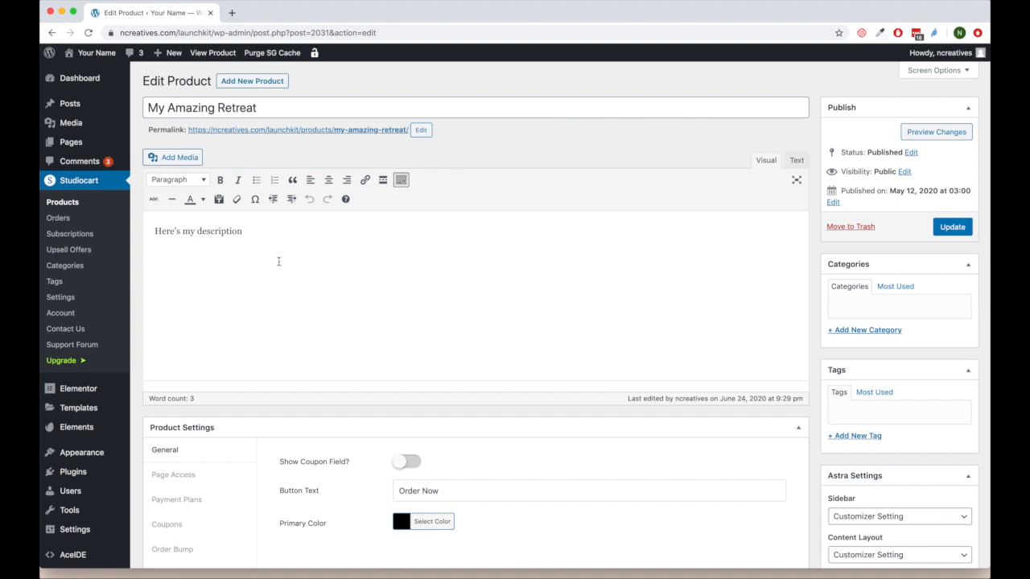
scroll(258, 314, "down", 4)
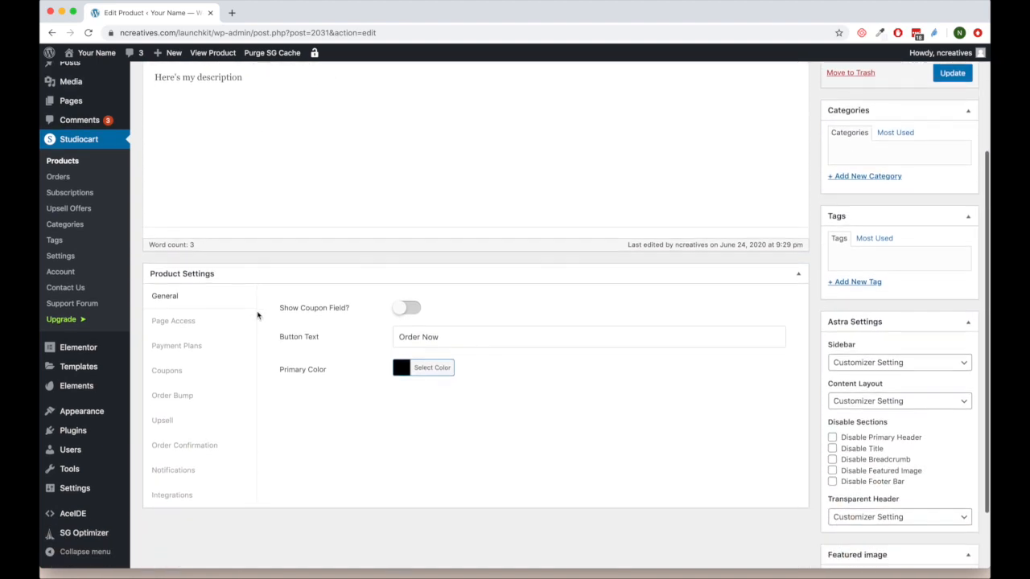
scroll(342, 270, "up", 3)
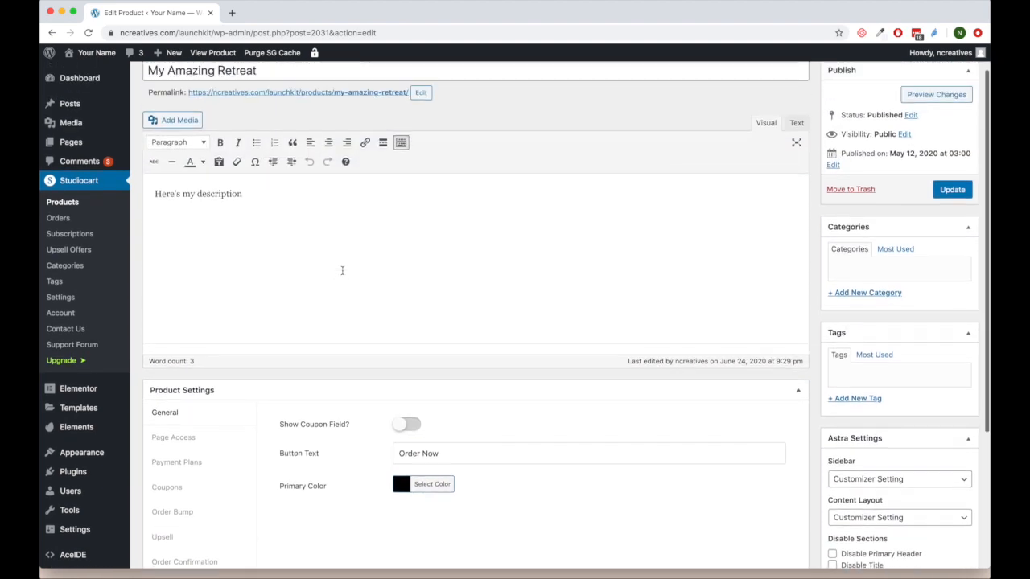
scroll(342, 271, "up", 1)
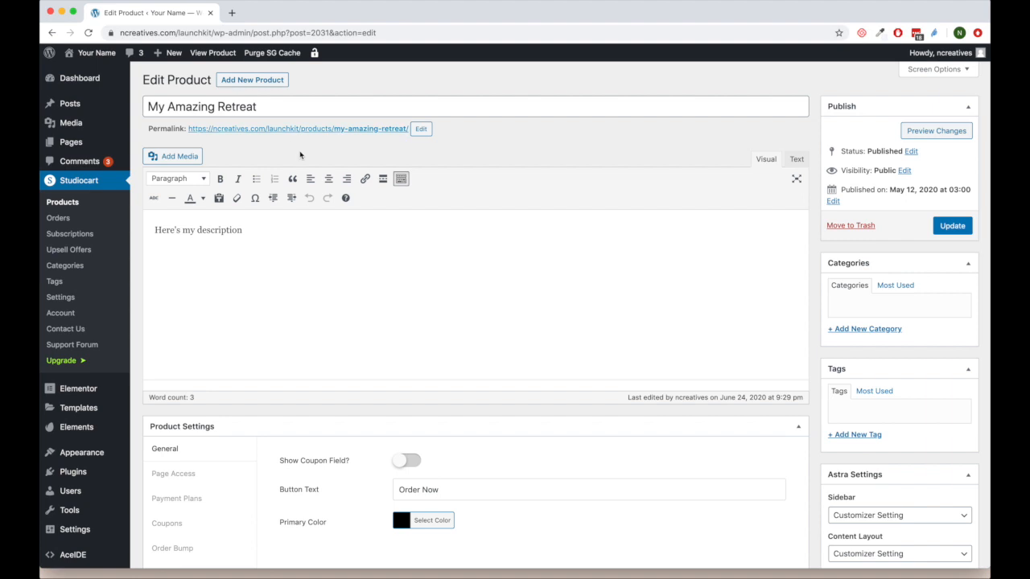
Examine the product description and the General settings for the coupon field, button text and primary color.
double_click(243, 233)
triple_click(242, 233)
left_click(280, 261)
scroll(280, 261, "down", 1)
triple_click(222, 223)
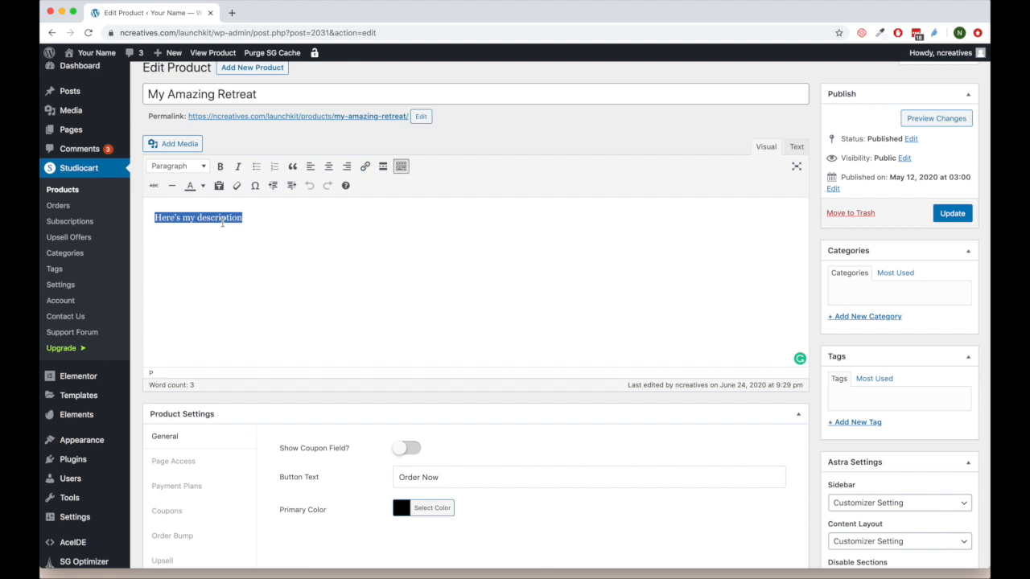
scroll(301, 372, "down", 3)
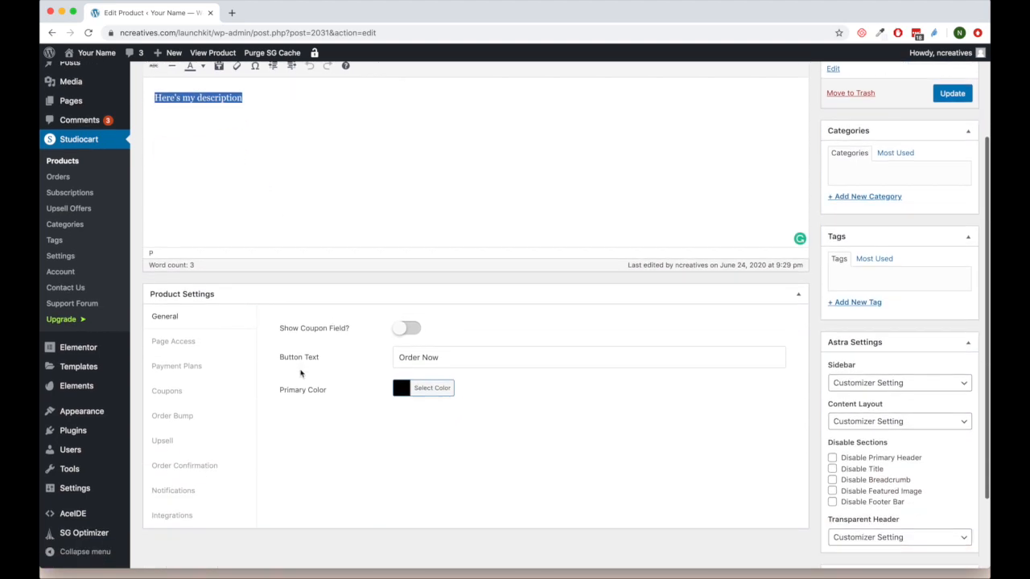
scroll(303, 368, "down", 2)
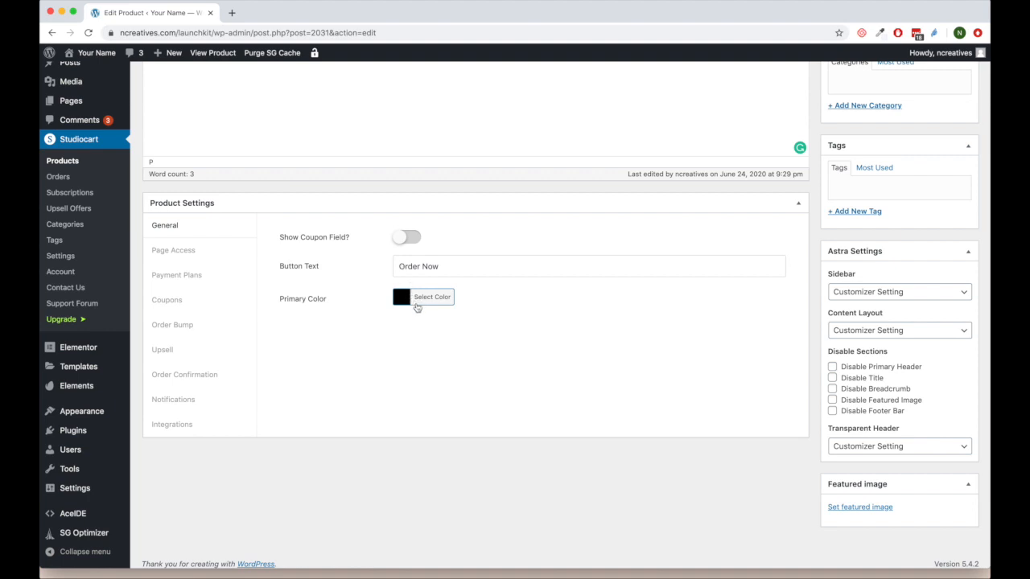
Open the Page Access settings and view the calendar for the Cart Opens date.
left_click(208, 258)
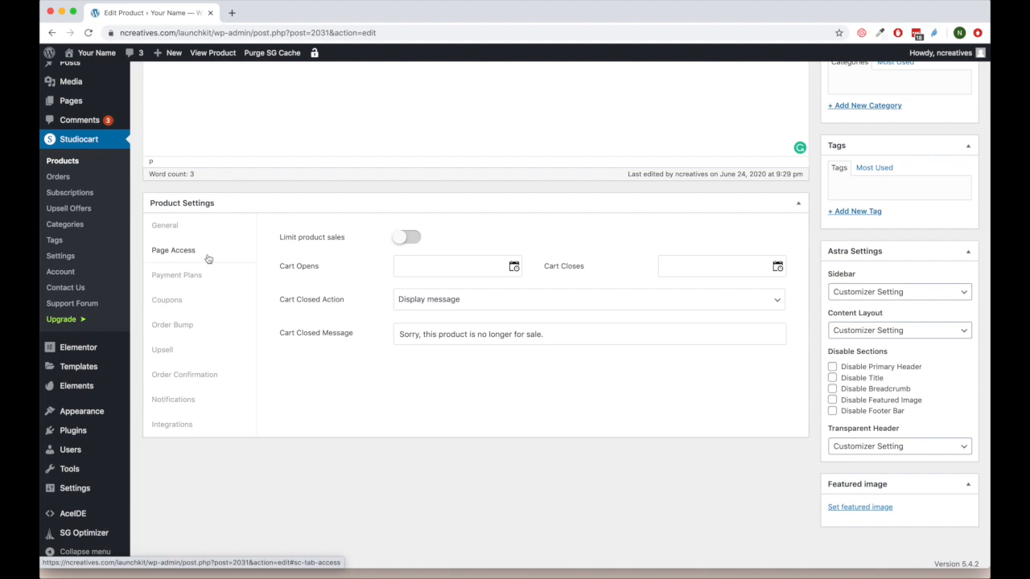
left_click(407, 274)
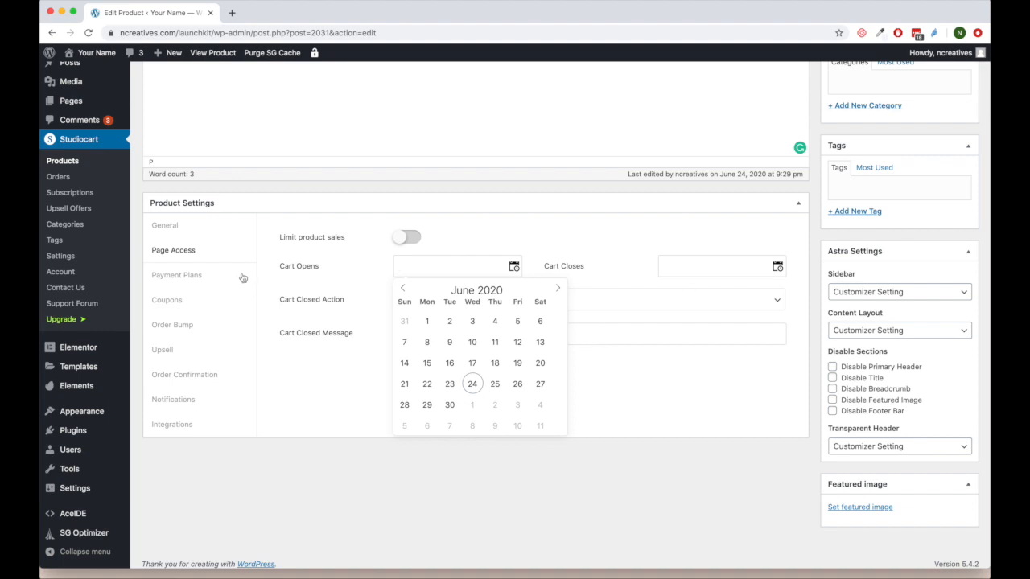
left_click(277, 281)
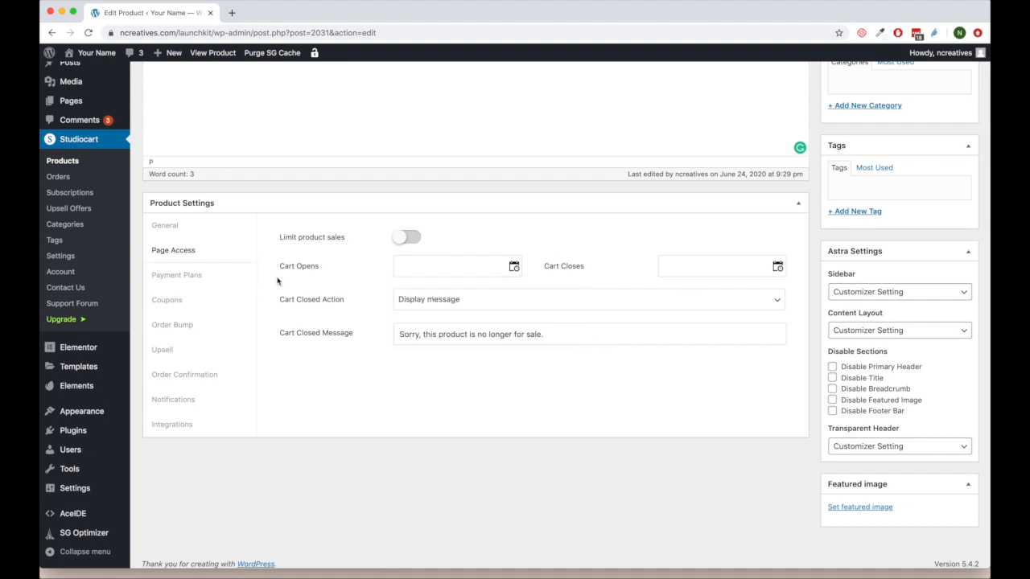
Try Perform redirect as the Cart Closed Action and return it to Display message.
left_click(492, 308)
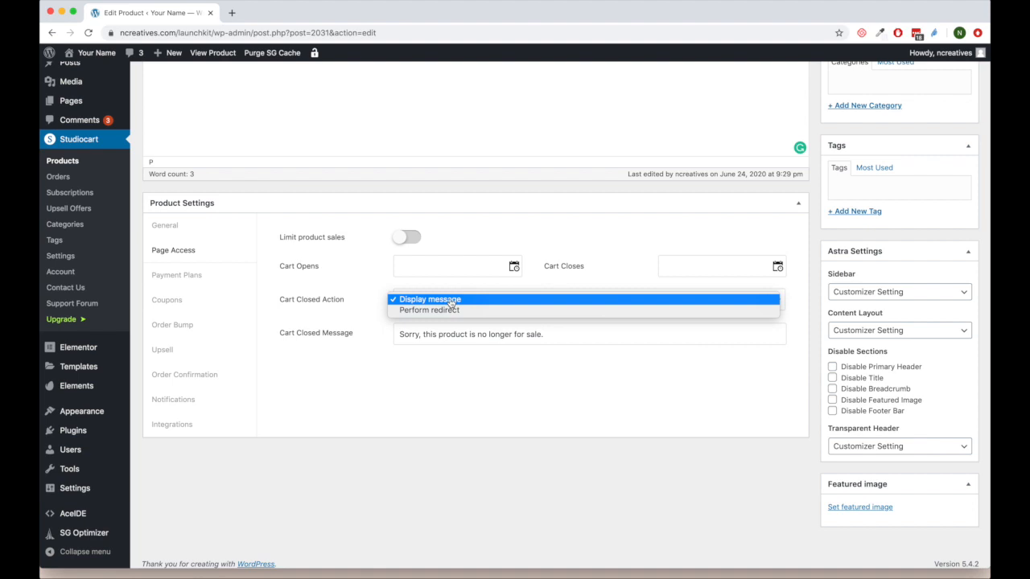
left_click(453, 311)
left_click(483, 307)
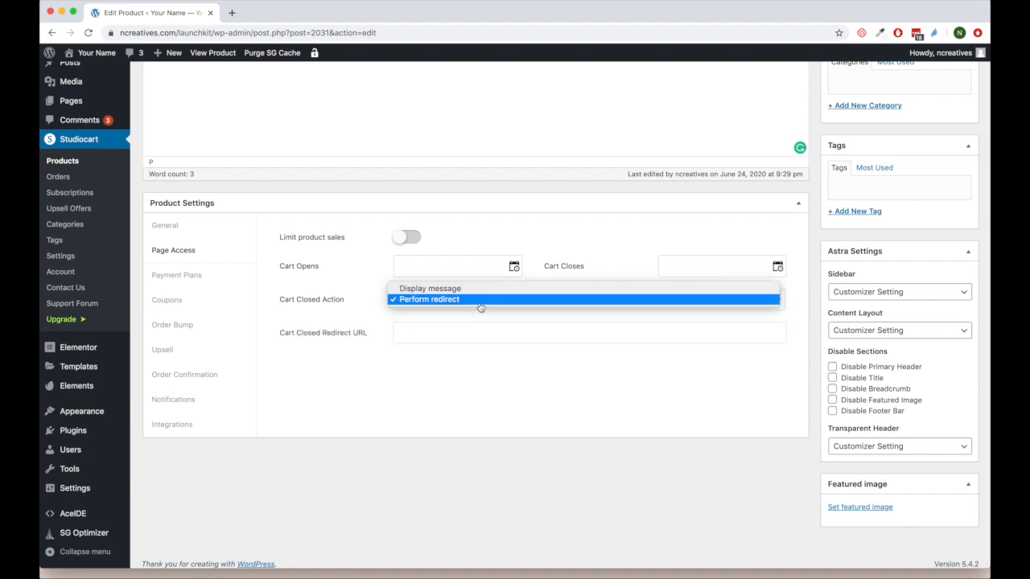
left_click(471, 289)
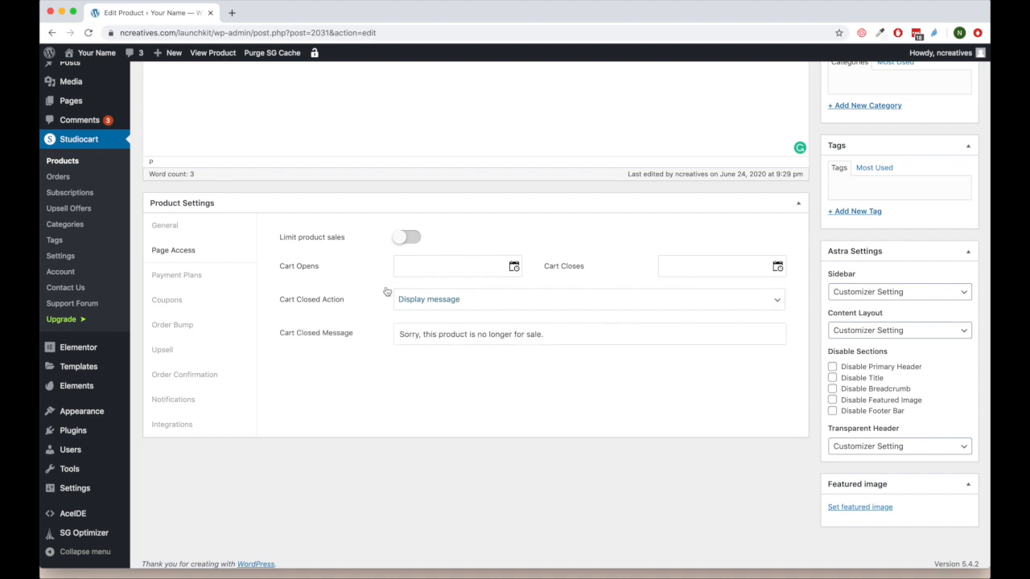
Open the payment plans and review the one-time plan's ID, name, price and product type.
left_click(219, 283)
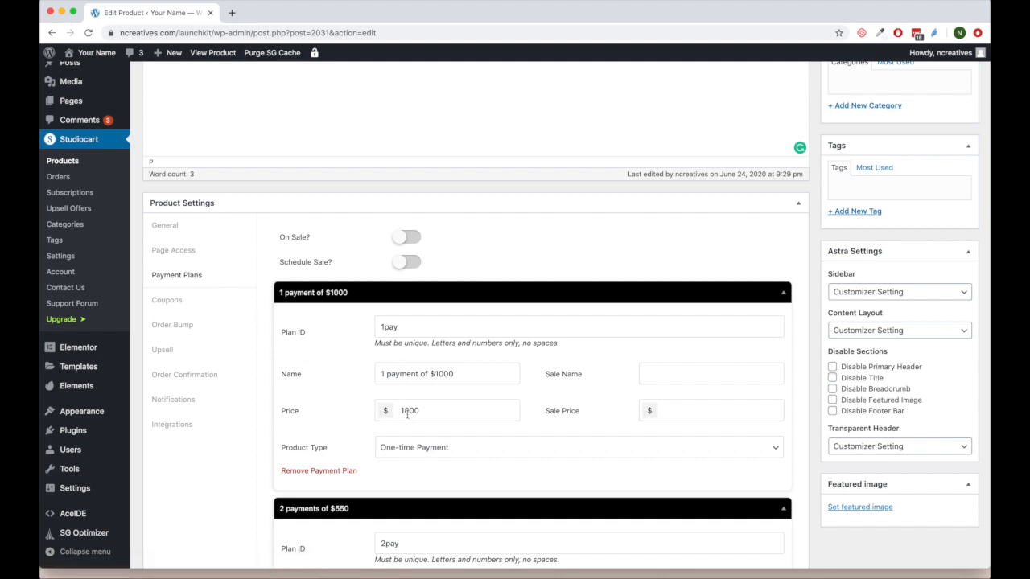
scroll(411, 428, "down", 2)
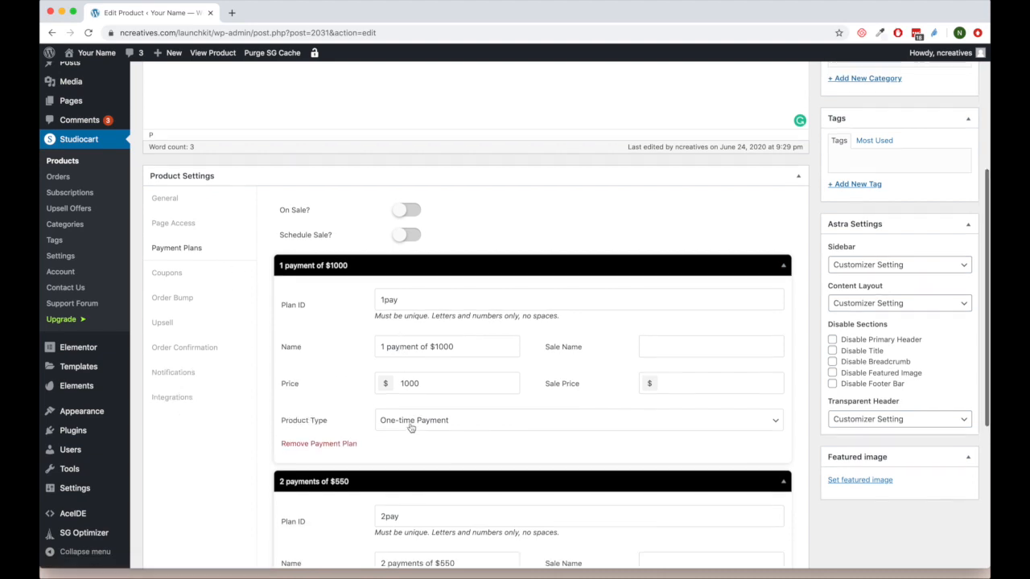
scroll(410, 428, "down", 2)
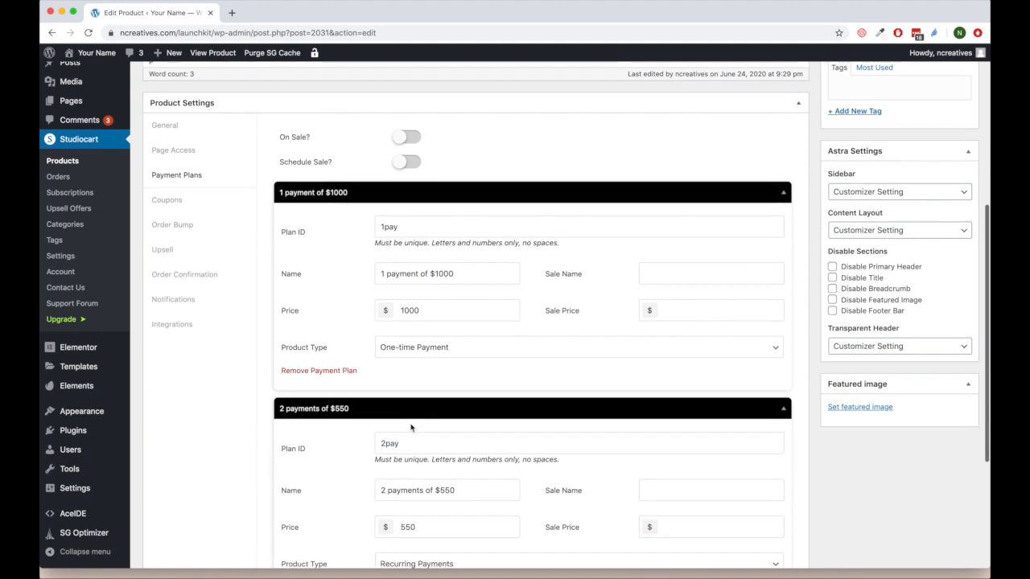
scroll(410, 427, "down", 2)
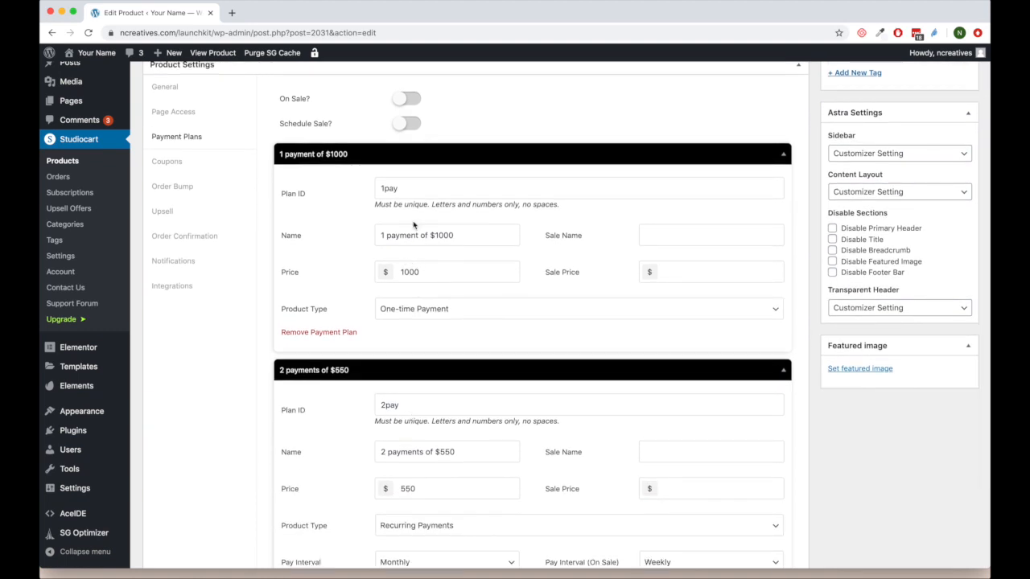
left_click(406, 271)
Review the recurring plan's price, product type, pay interval and number of payments.
scroll(433, 372, "down", 4)
scroll(433, 372, "down", 1)
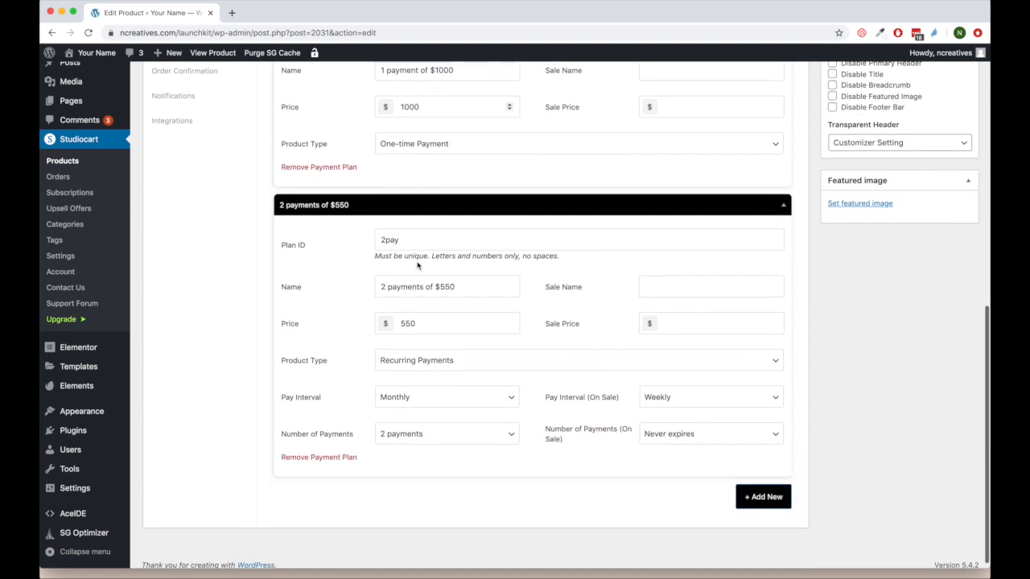
left_click(403, 322)
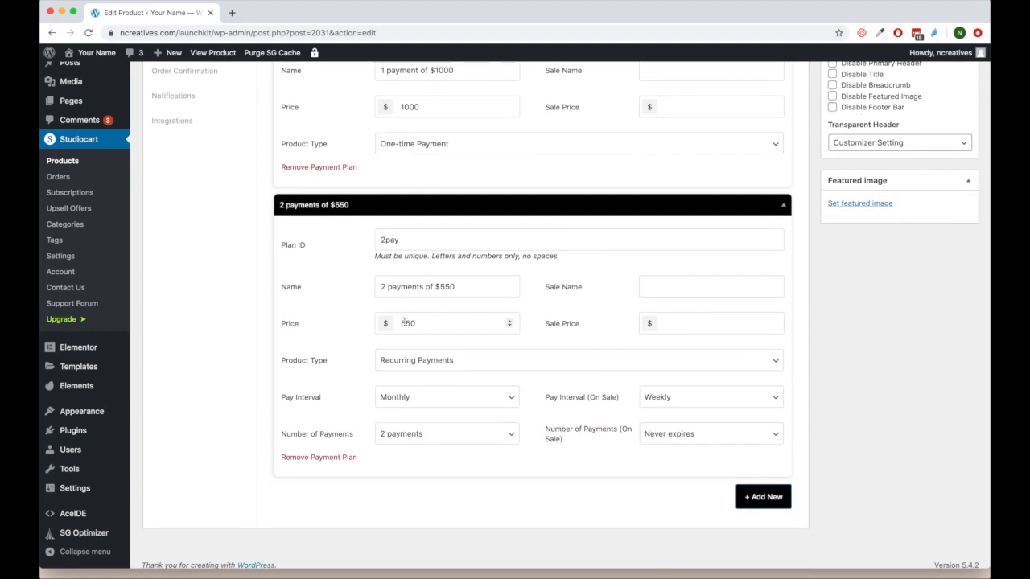
left_click(433, 364)
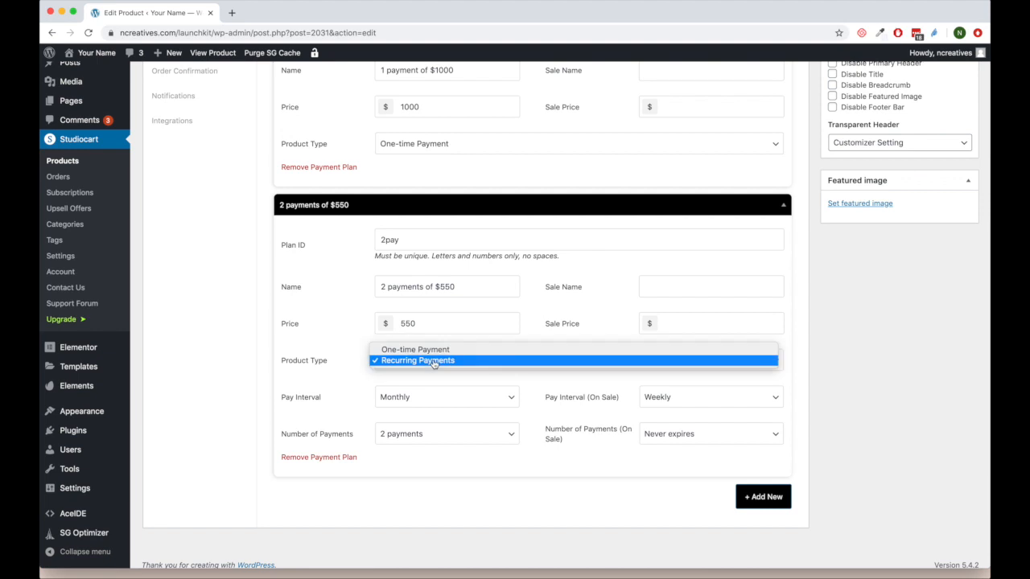
left_click(417, 363)
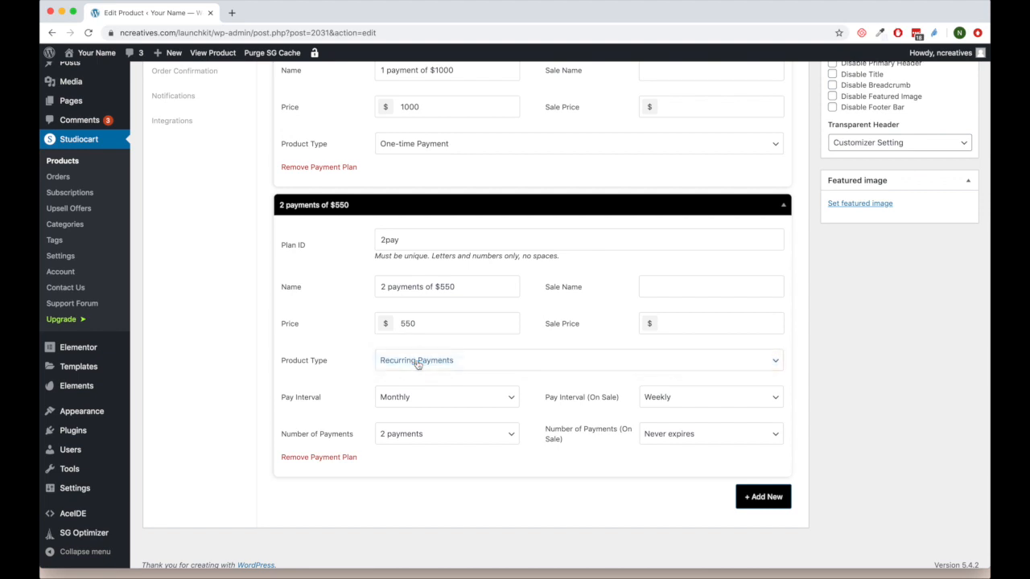
left_click(433, 403)
left_click(342, 411)
left_click(396, 435)
left_click(350, 402)
Try the Schedule Sale and On Sale options, look at the sale name and price fields, and turn both options off.
scroll(350, 402, "up", 5)
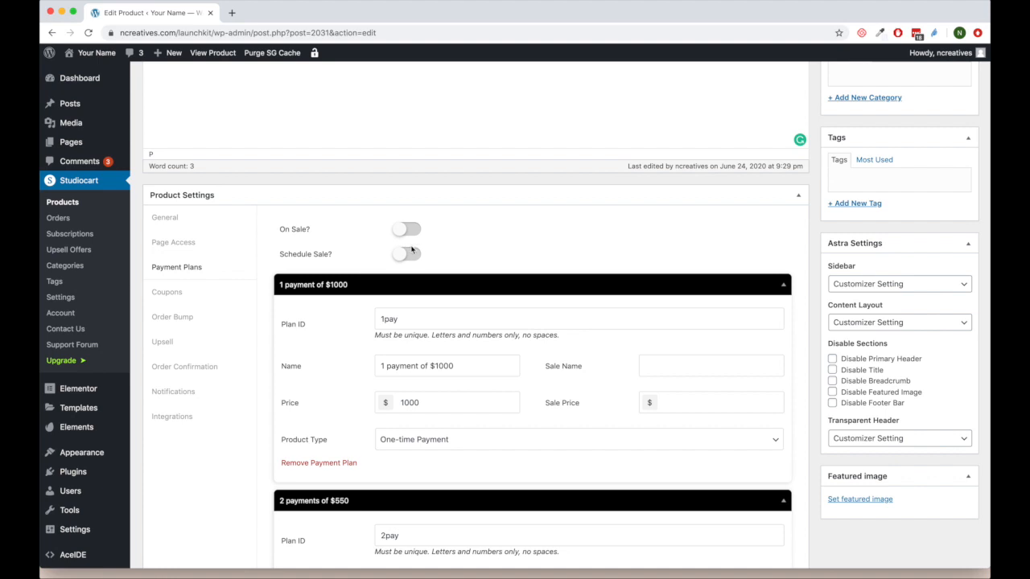
left_click(686, 404)
left_click(408, 254)
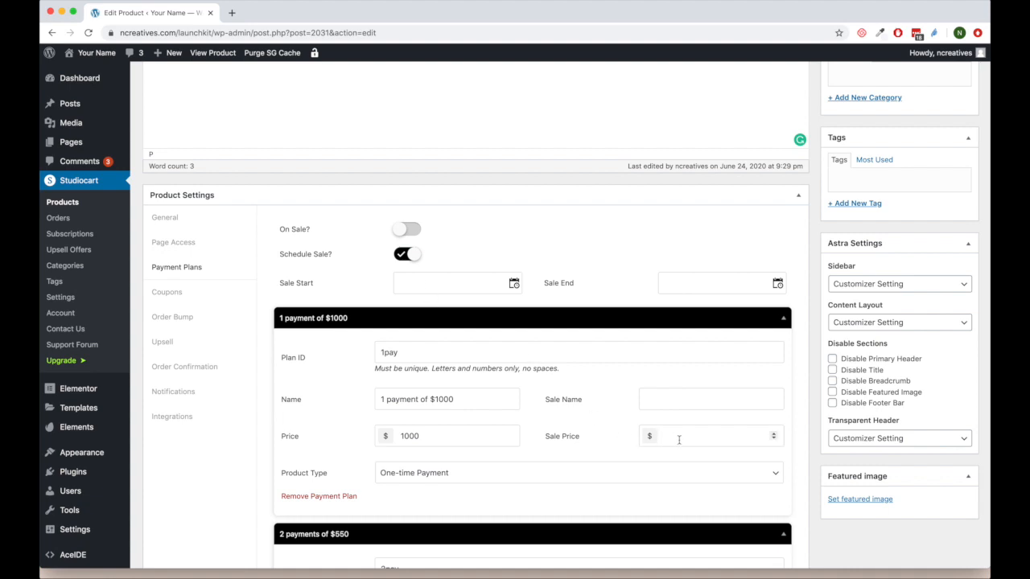
left_click(673, 399)
left_click(407, 231)
left_click(407, 256)
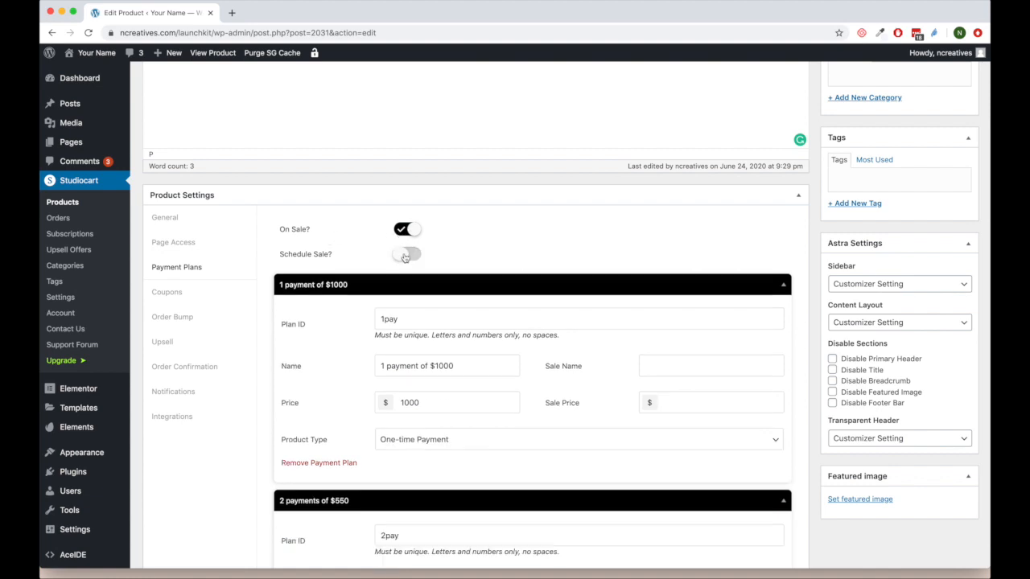
left_click(400, 233)
Move the 2 payments of $550 plan above the 1 payment of $1000 plan and restore the original order.
scroll(360, 447, "down", 5)
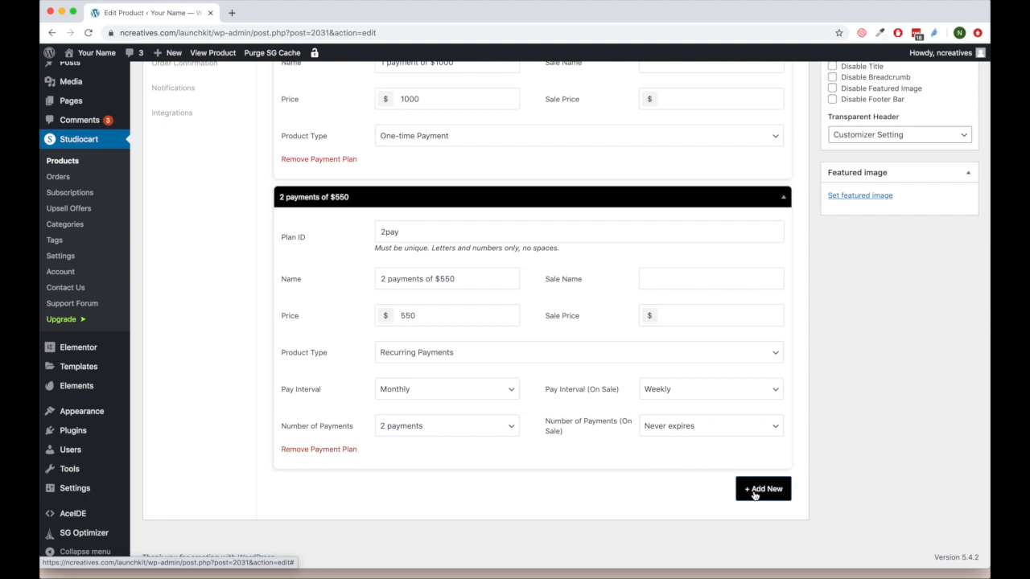
scroll(700, 483, "up", 5)
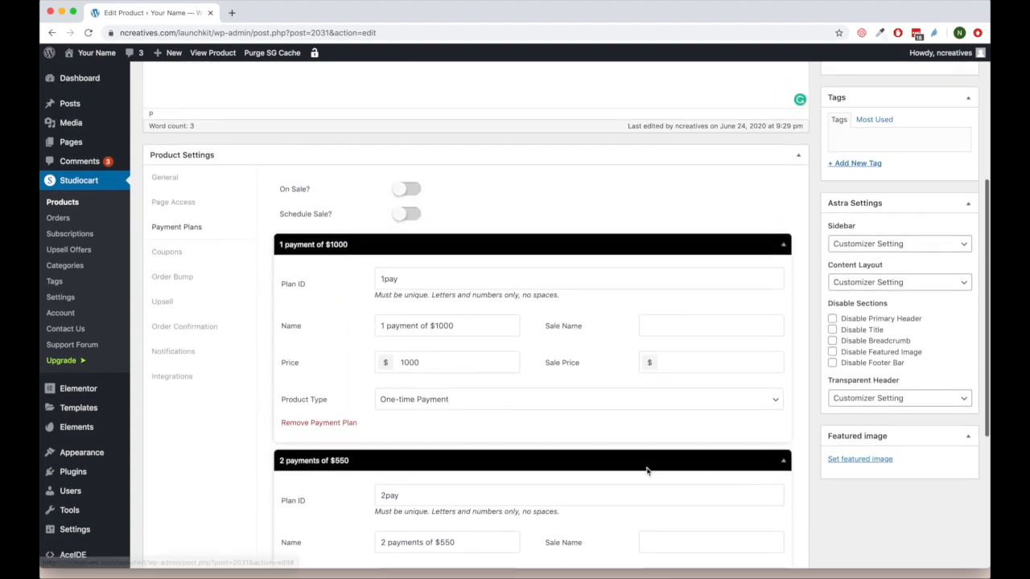
scroll(335, 435, "down", 5)
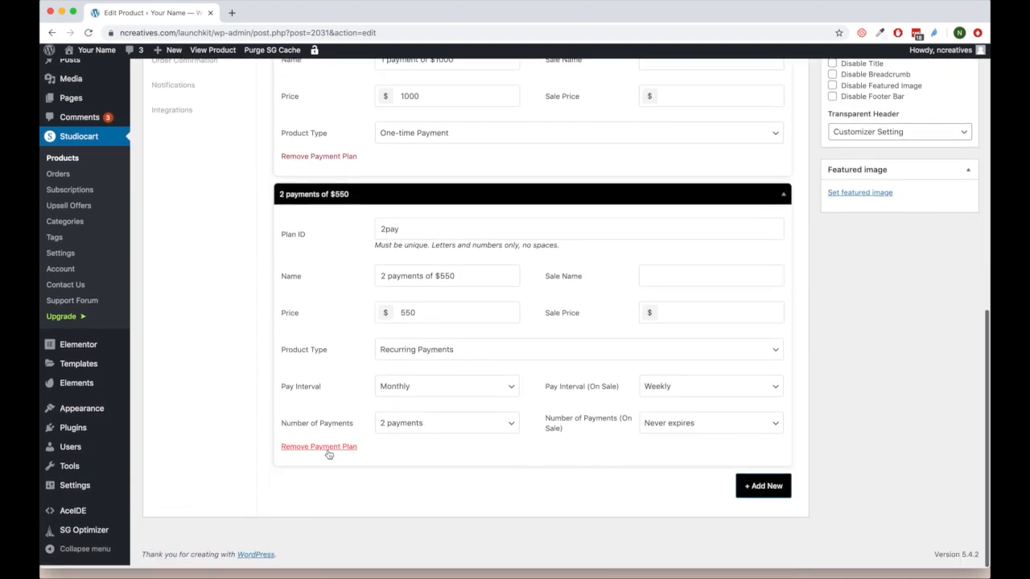
scroll(372, 454, "up", 6)
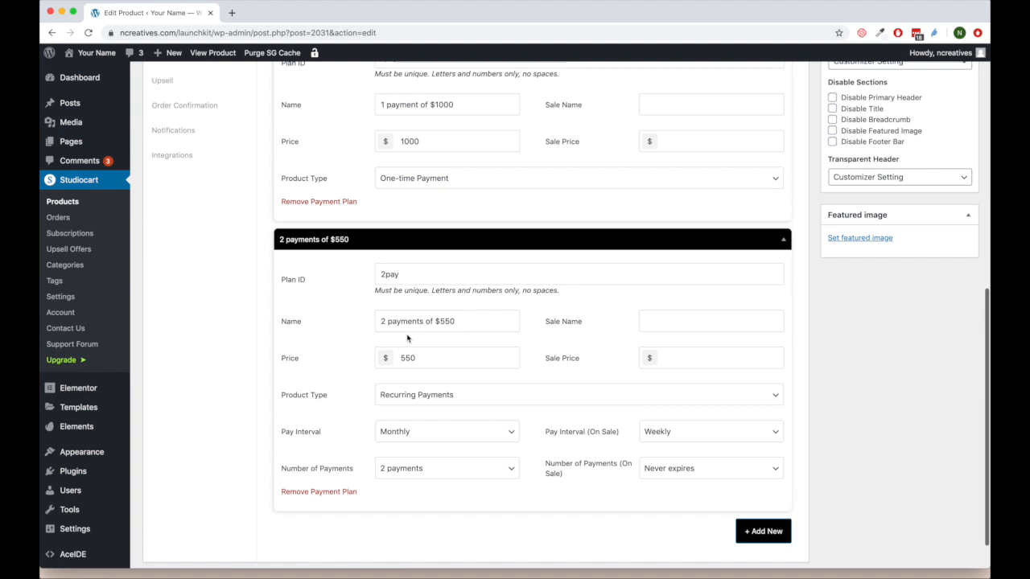
left_click_drag(320, 504, 412, 420)
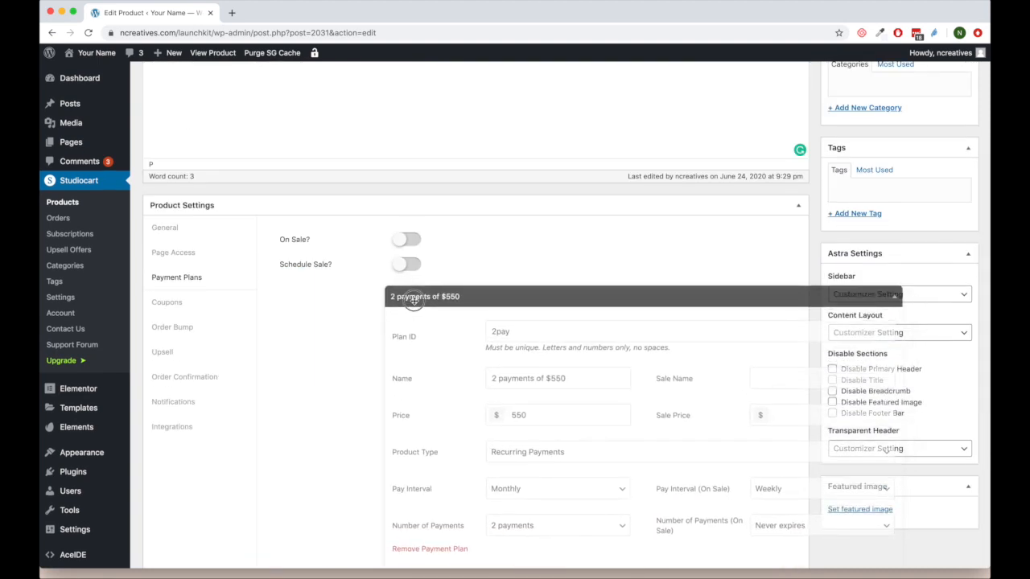
scroll(412, 422, "down", 2)
scroll(412, 422, "down", 2)
left_click_drag(317, 403, 420, 144)
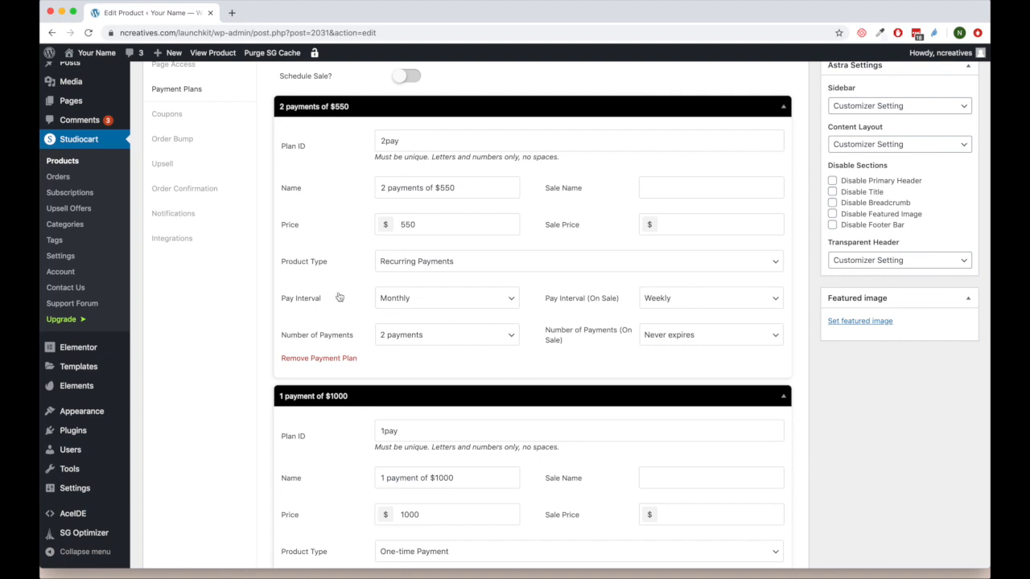
left_click_drag(305, 399, 359, 159)
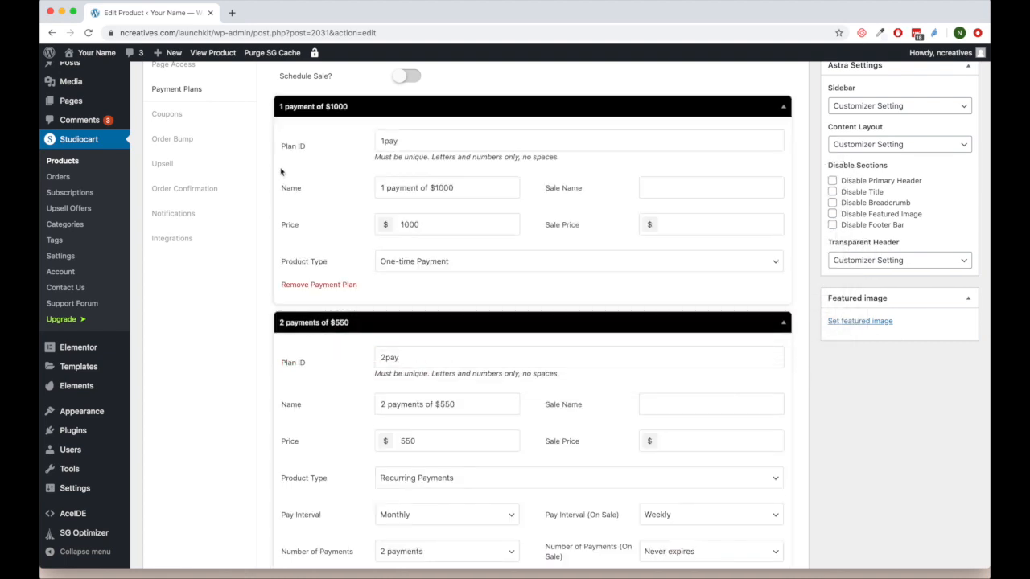
Open the product's coupons and set the vip30 coupon's discount type to Fixed Amount.
scroll(233, 165, "up", 1)
left_click(192, 165)
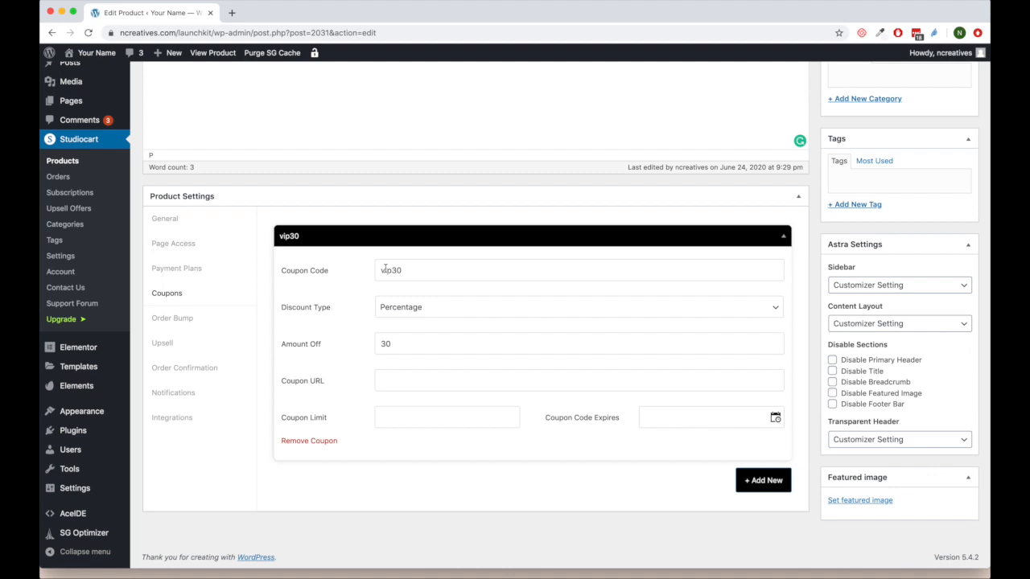
left_click(407, 317)
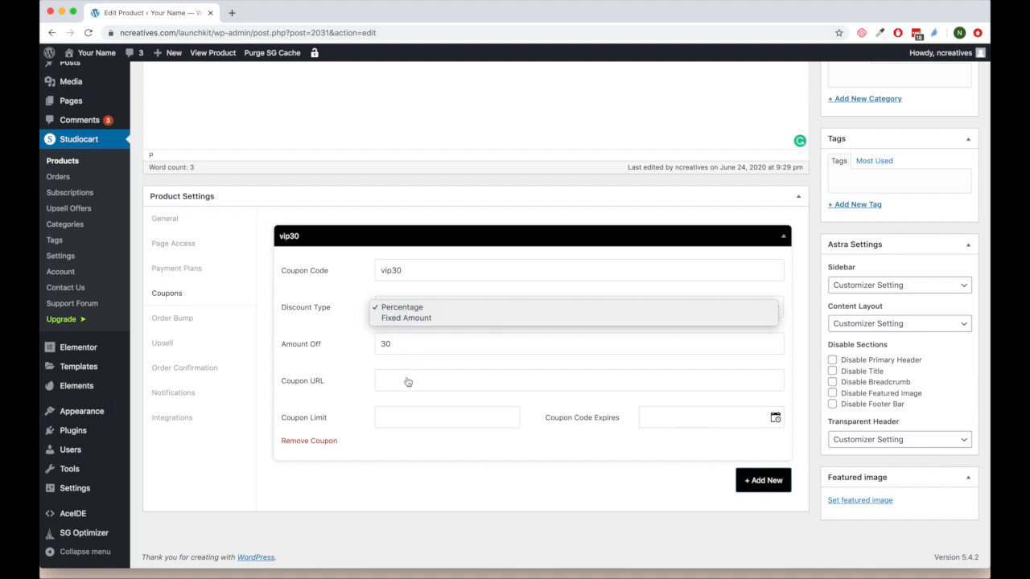
left_click(409, 318)
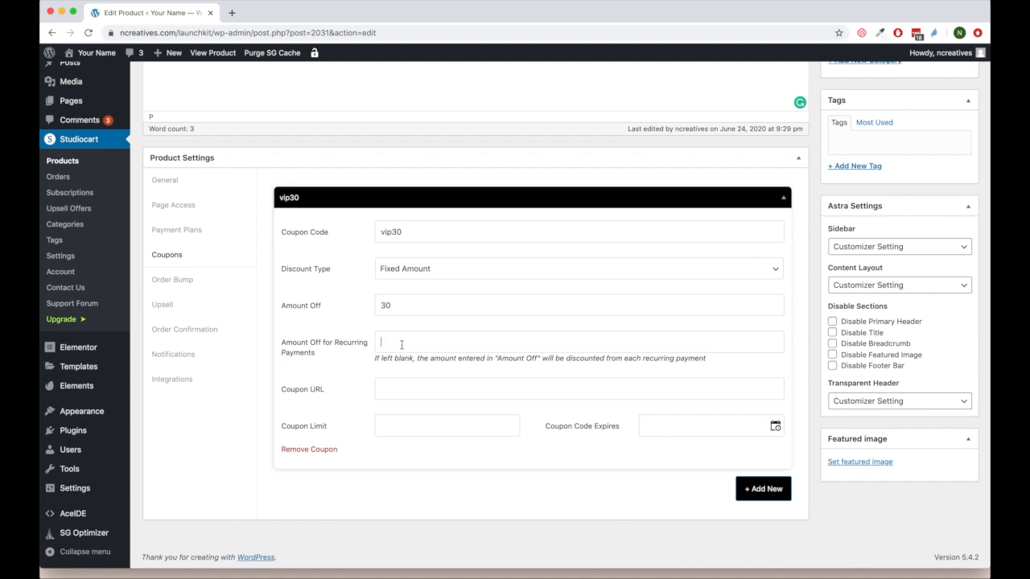
Try 15 as the coupon's Amount Off for Recurring Payments and clear the field.
type("15")
key("BackSpace")
key("BackSpace")
Try vip30 and get-30-off as the Coupon URL and clear the field.
left_click(411, 394)
type("vip30")
double_click(394, 393)
type("get-30-off")
key("super+a")
key("BackSpace")
Revisit the General settings for the coupon field and review the order bump's product choices, texts and price.
left_click(190, 184)
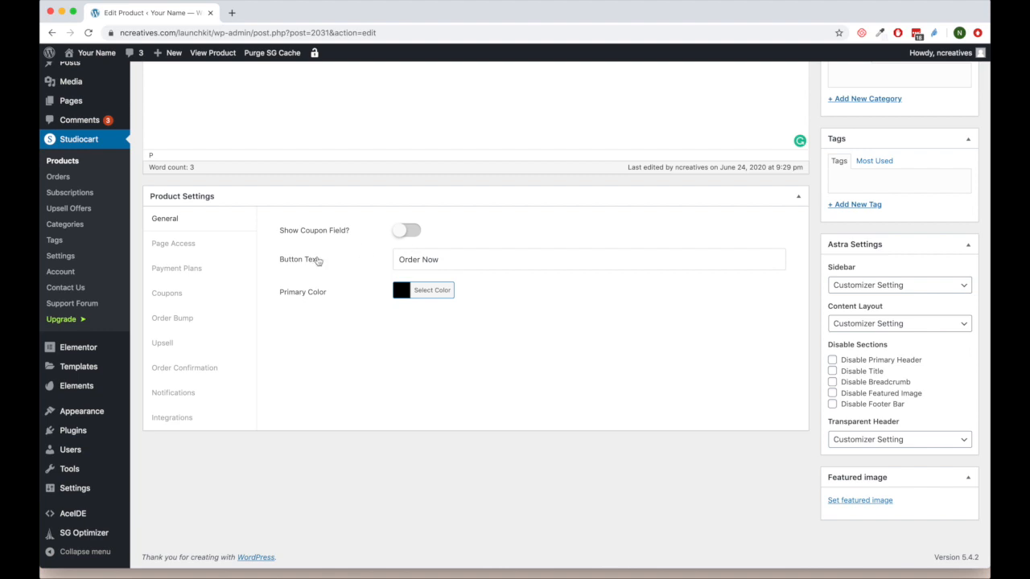
left_click(172, 350)
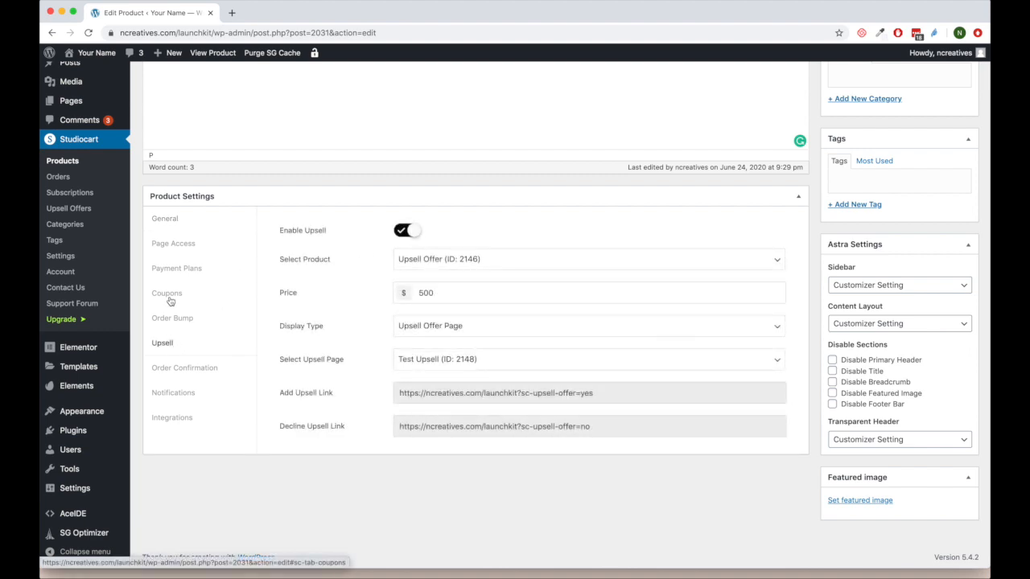
left_click(174, 322)
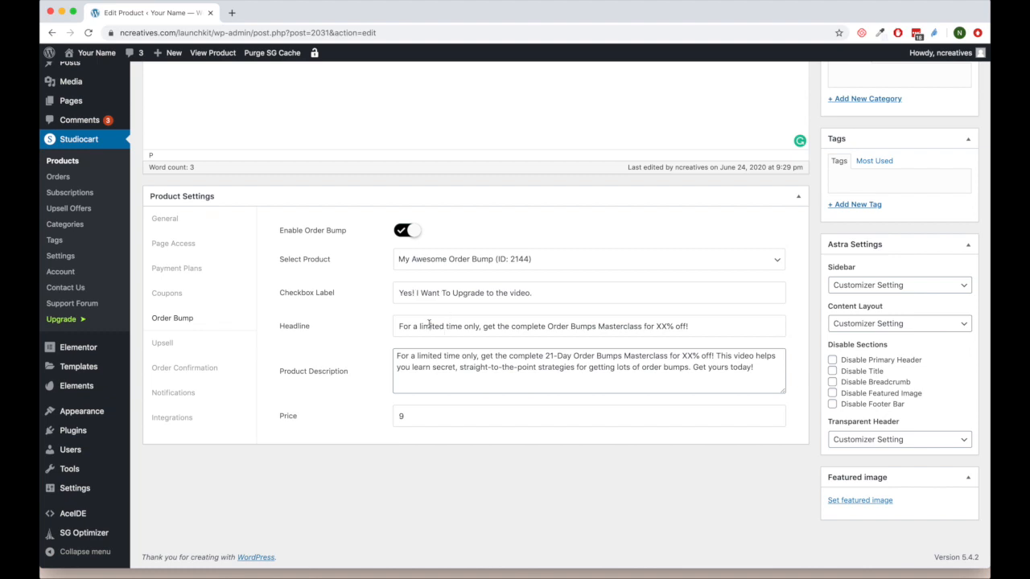
double_click(404, 417)
left_click(479, 258)
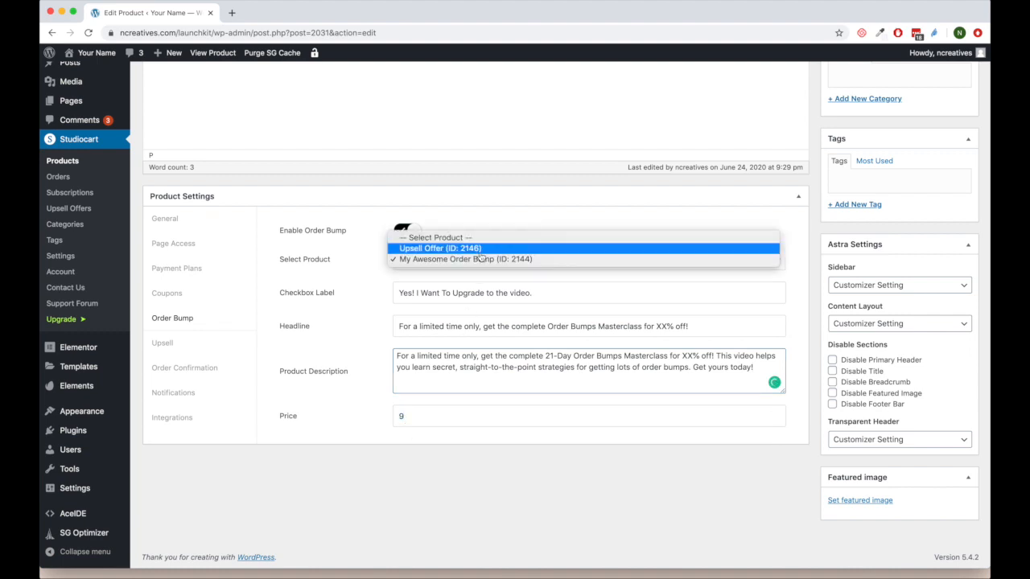
left_click(346, 286)
Open the product's upsell settings, try the Default display type and switch back to Upsell Offer Page.
left_click(183, 352)
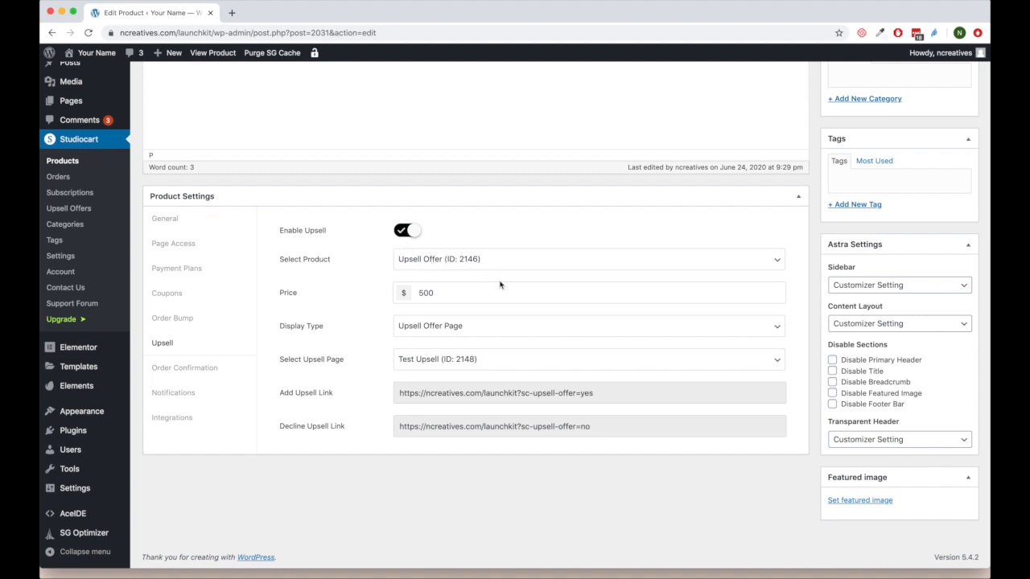
left_click(460, 329)
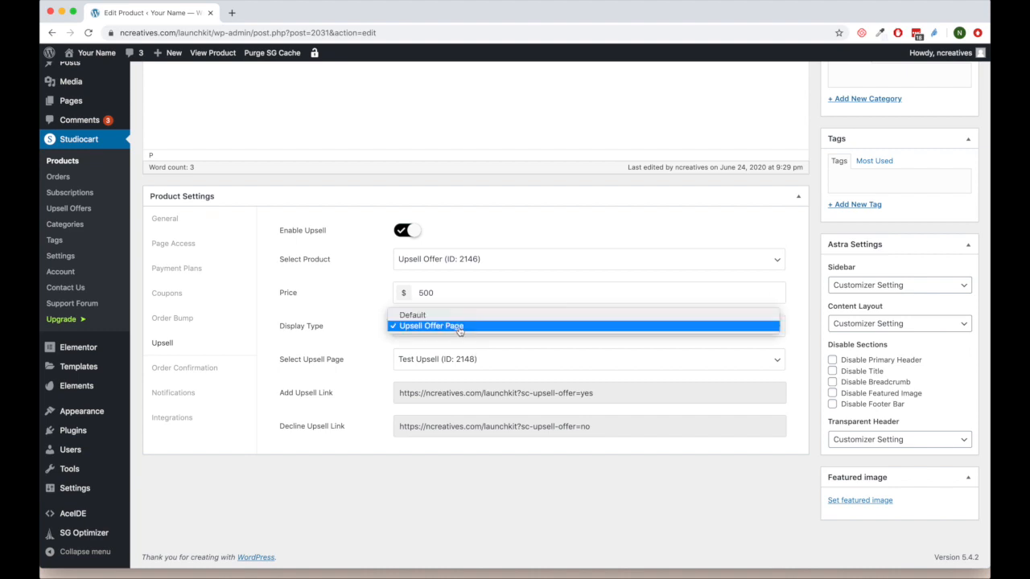
left_click(457, 315)
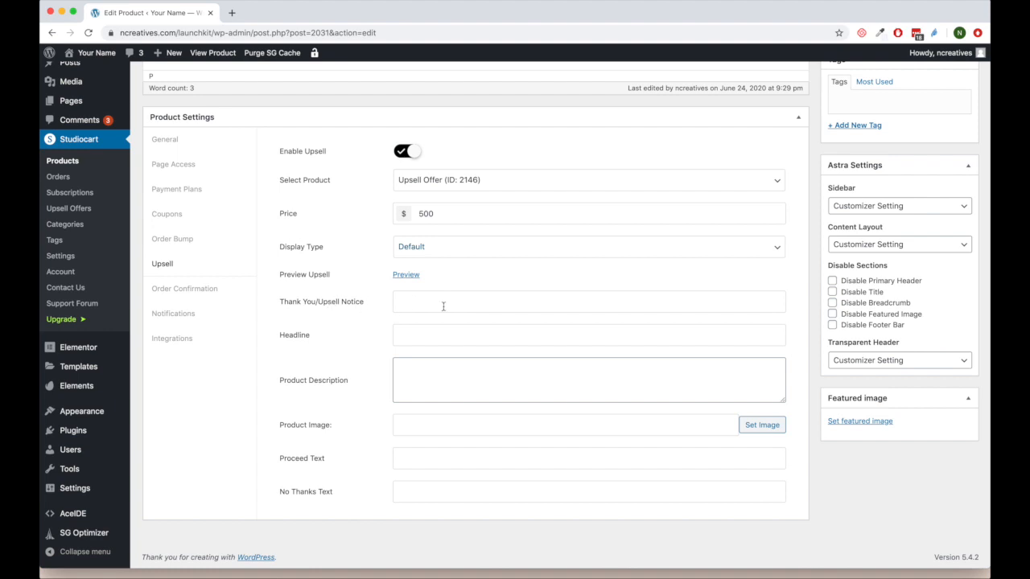
left_click(408, 254)
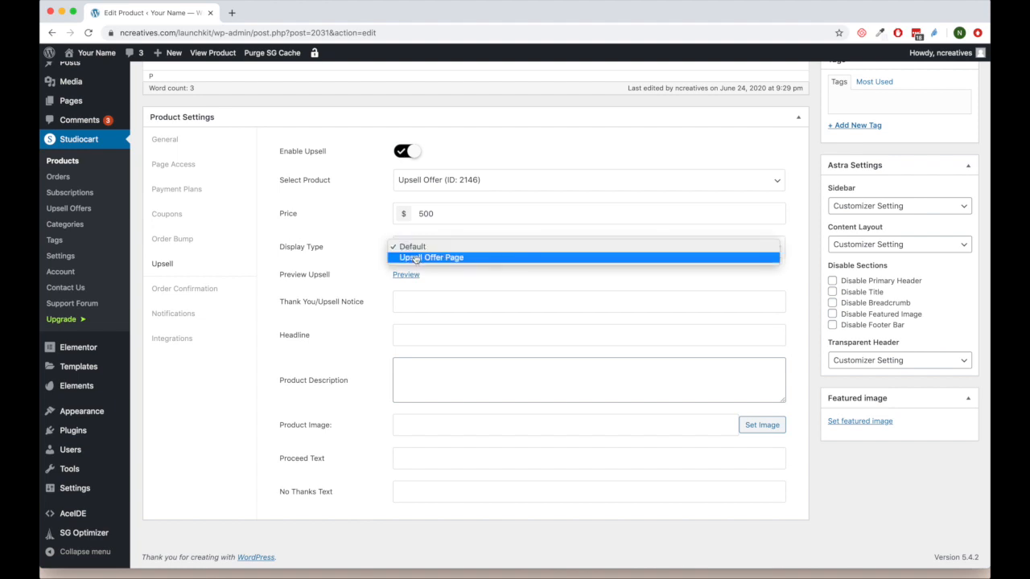
left_click(417, 258)
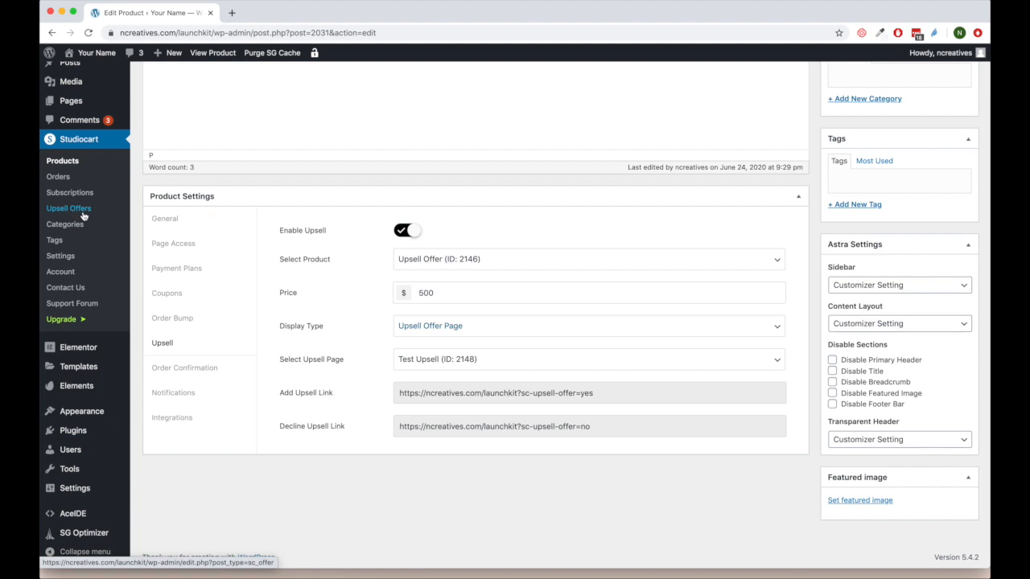
left_click(411, 330)
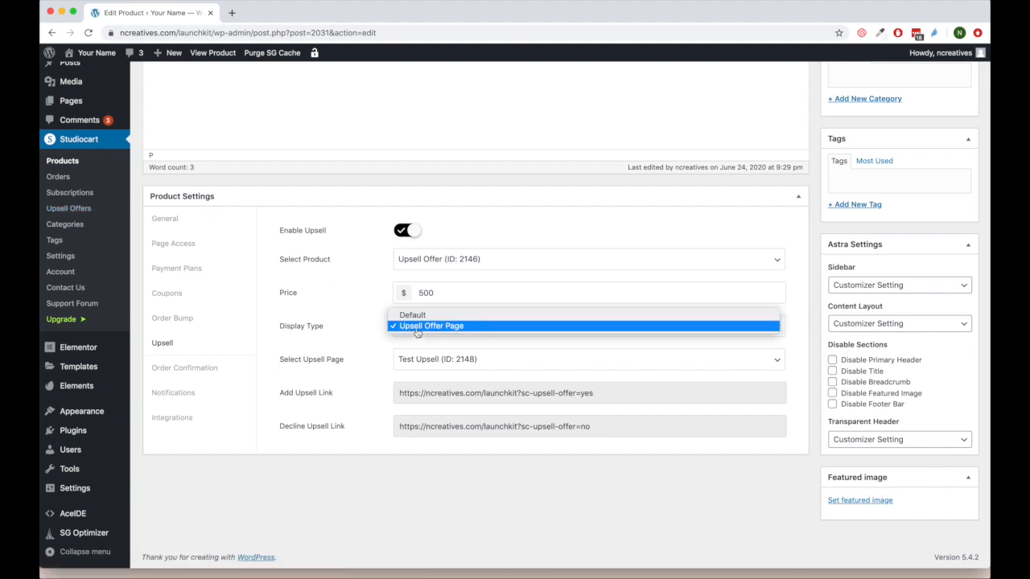
left_click(417, 331)
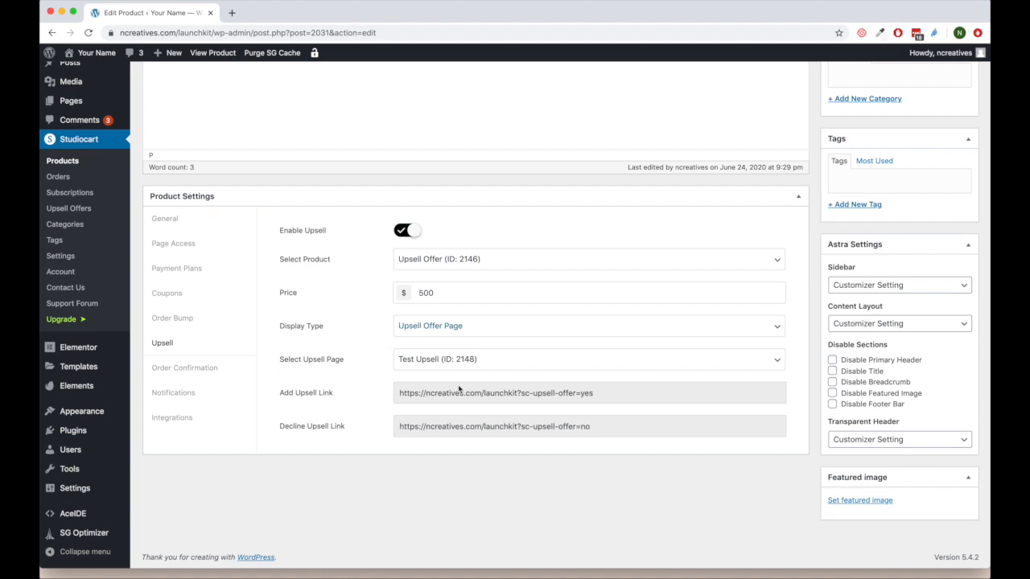
Examine the upsell page choice and the Add Upsell Link of the retreat product.
left_click(413, 360)
left_click(413, 359)
triple_click(414, 400)
left_click(409, 395)
double_click(409, 395)
left_click(411, 394)
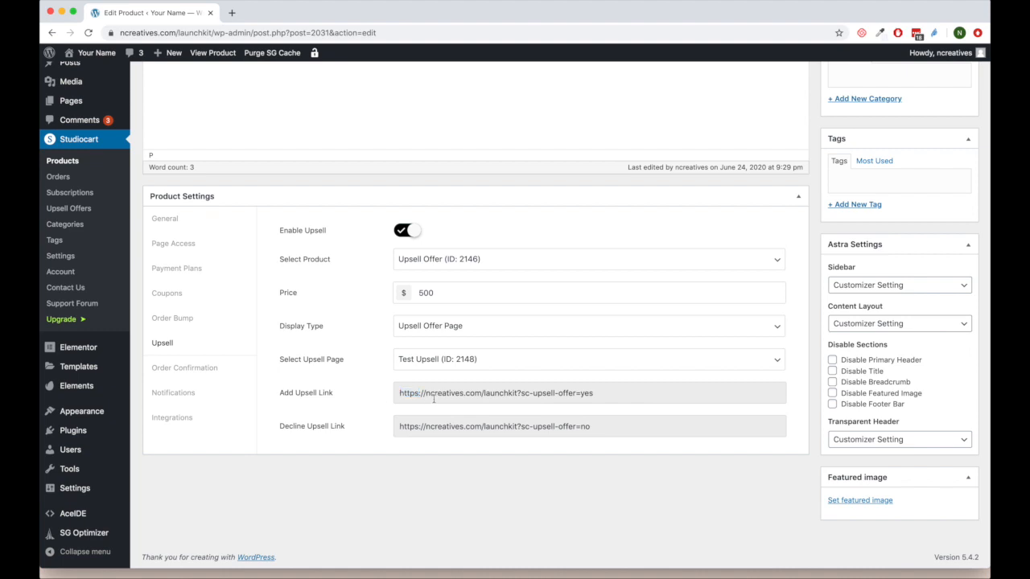
Review the product's order confirmation URL, notification fields and Mailchimp integrations.
left_click(190, 371)
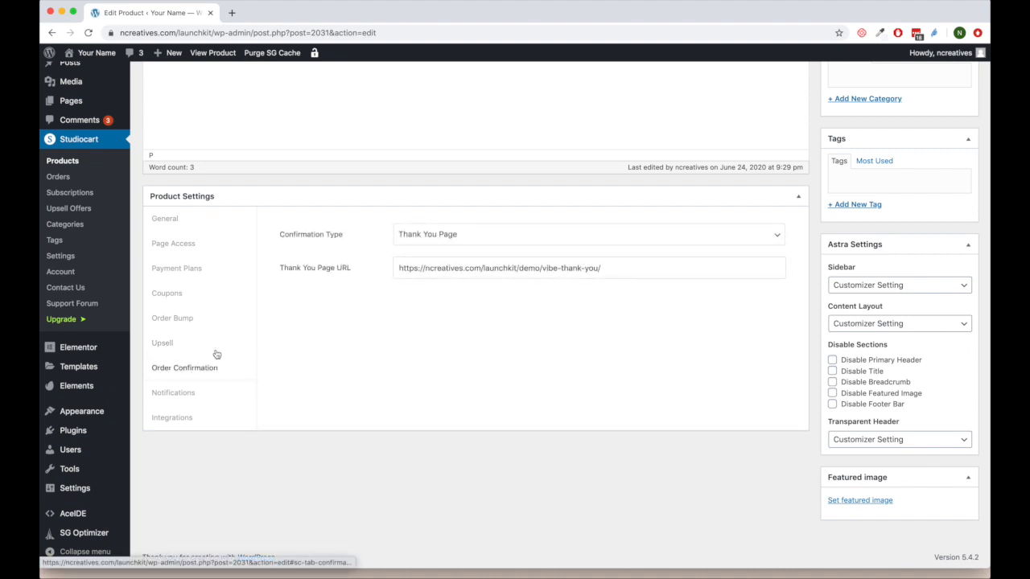
triple_click(484, 270)
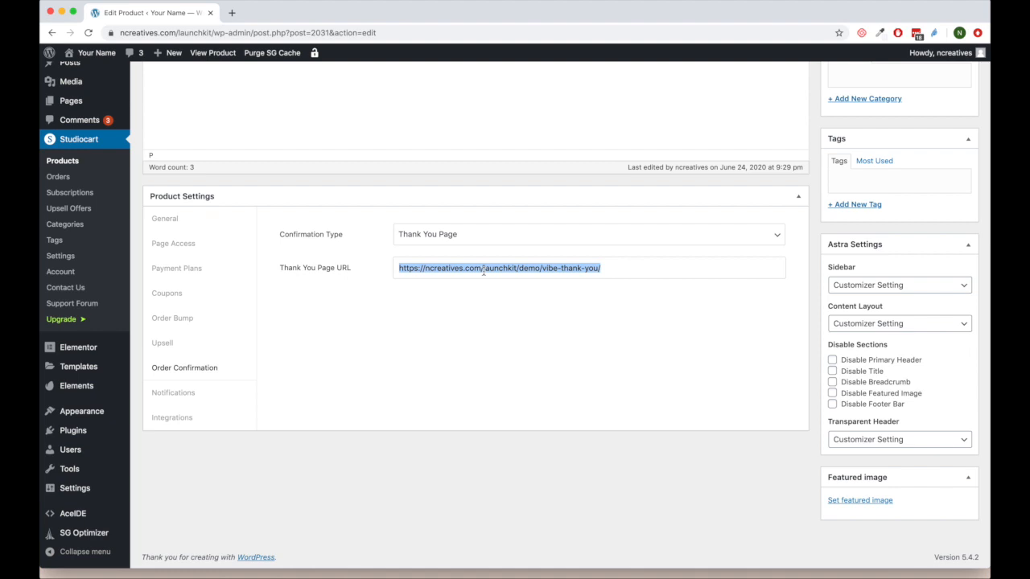
left_click(178, 394)
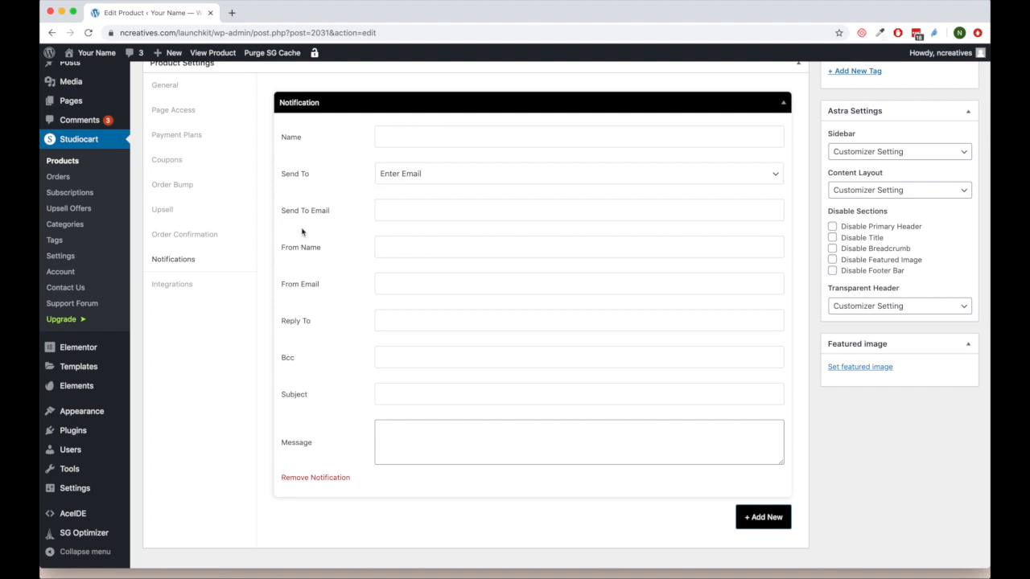
left_click(184, 295)
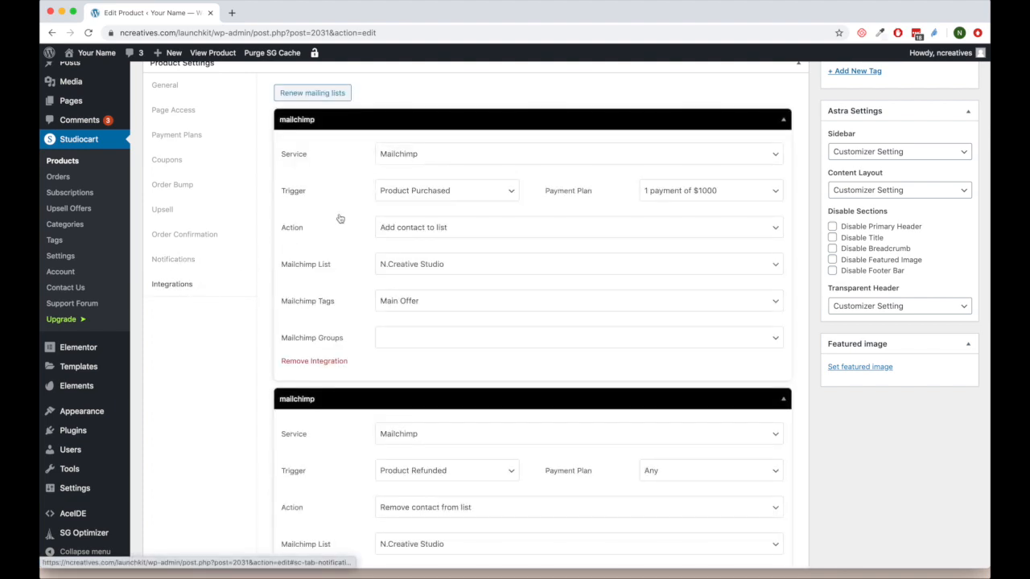
Try the Create User service on the first integration and check its trigger choices, keeping Product Purchased.
left_click(450, 157)
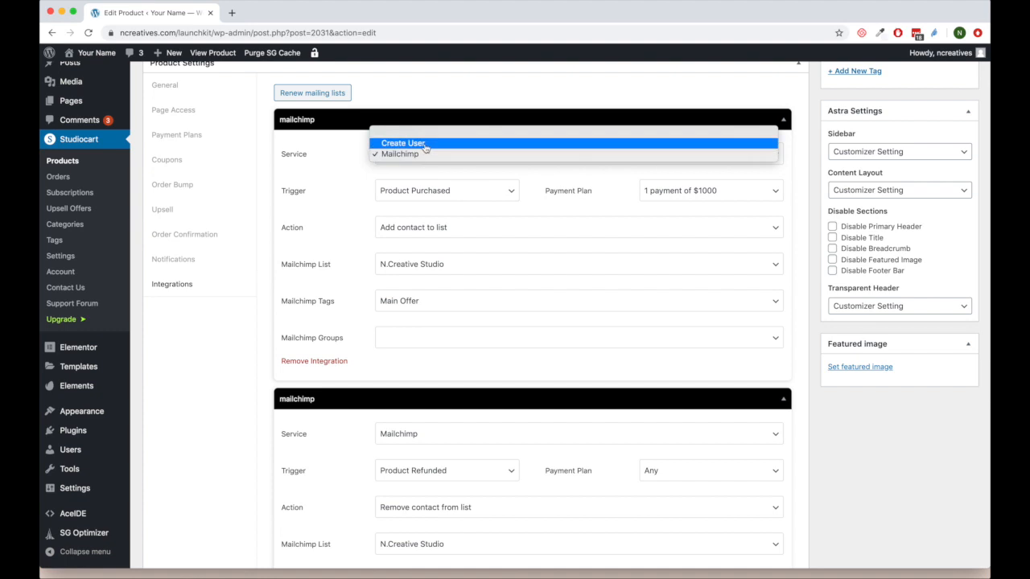
left_click(416, 144)
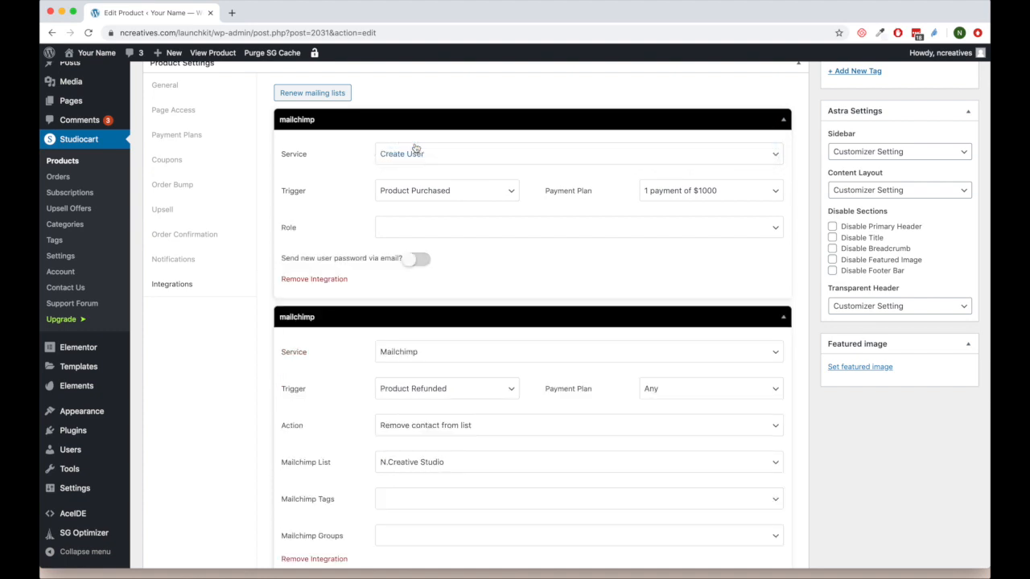
left_click(425, 197)
left_click(426, 197)
left_click(427, 198)
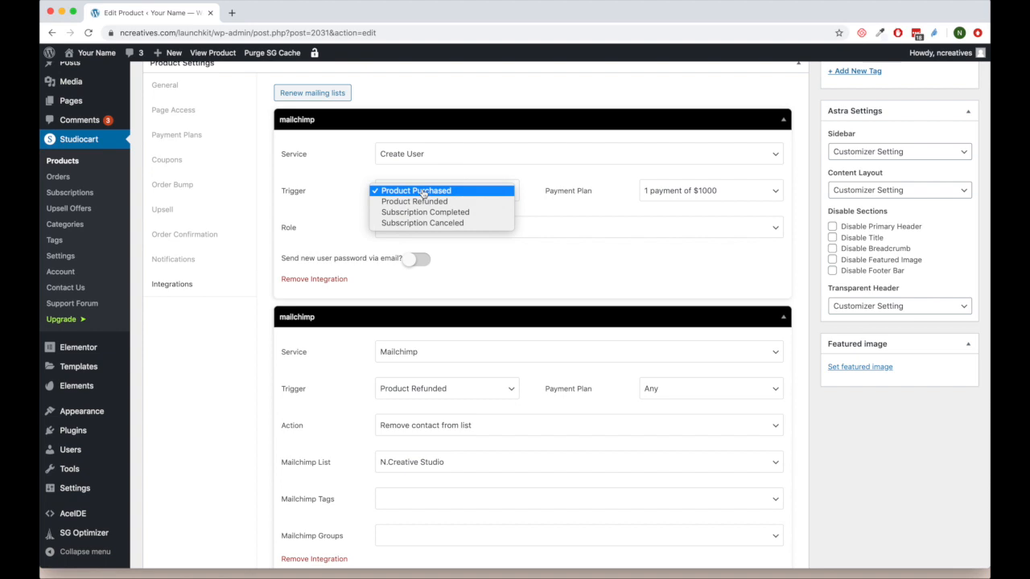
left_click(423, 194)
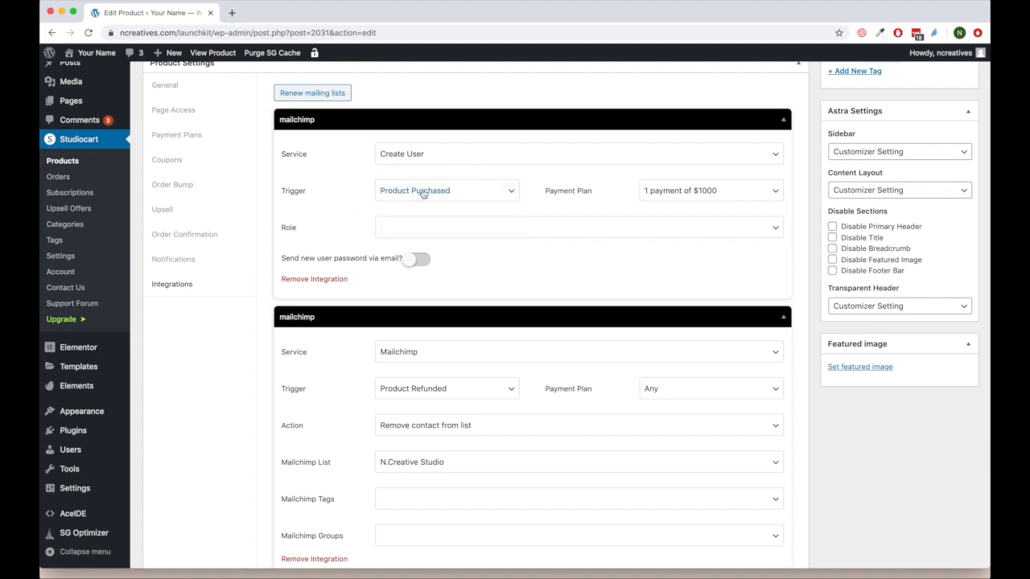
Set the first integration's payment plan to Any.
left_click(675, 198)
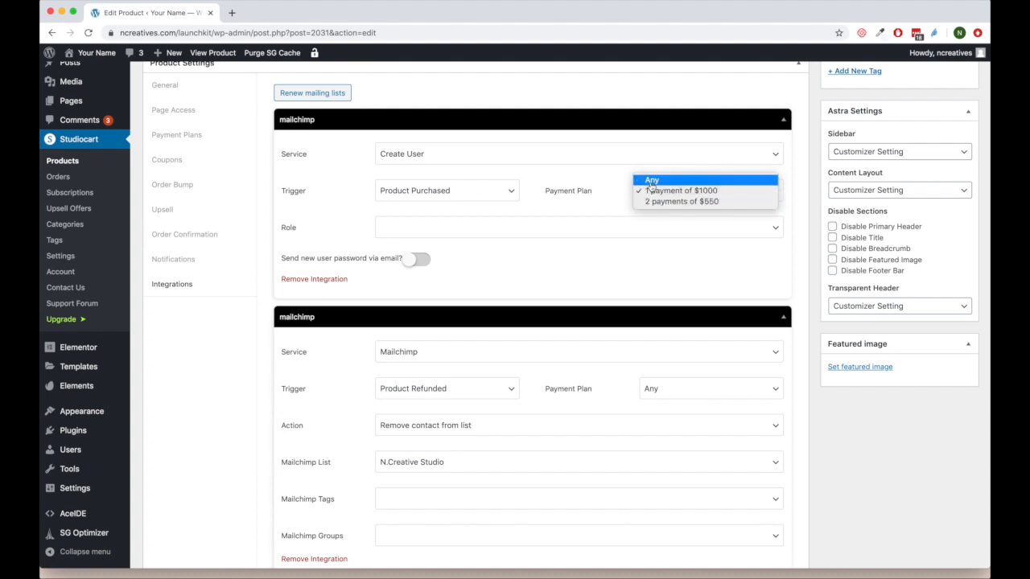
left_click(652, 181)
left_click(656, 190)
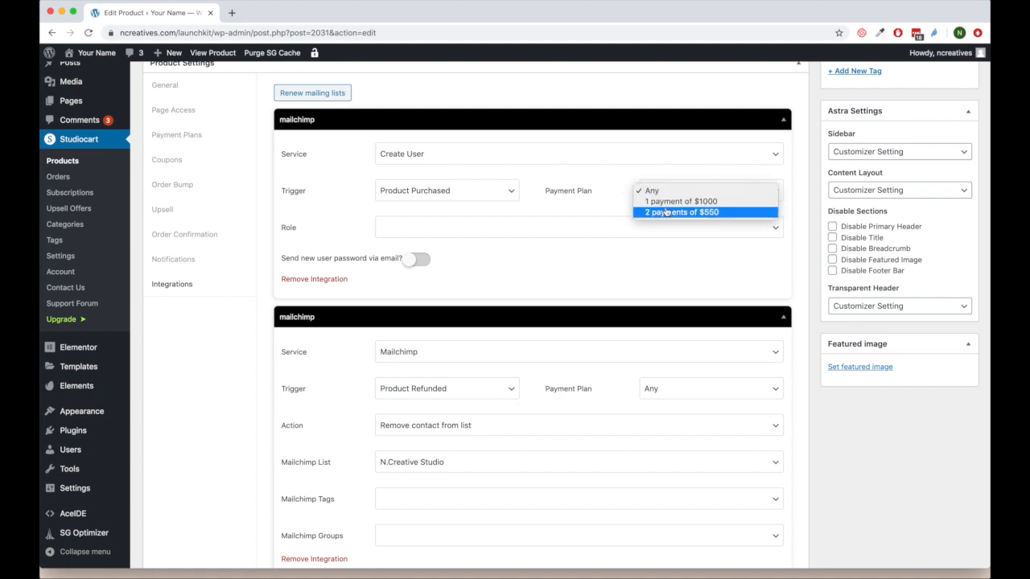
left_click(585, 191)
Browse the role choices for created users and try the option to email the new user's password.
left_click(564, 225)
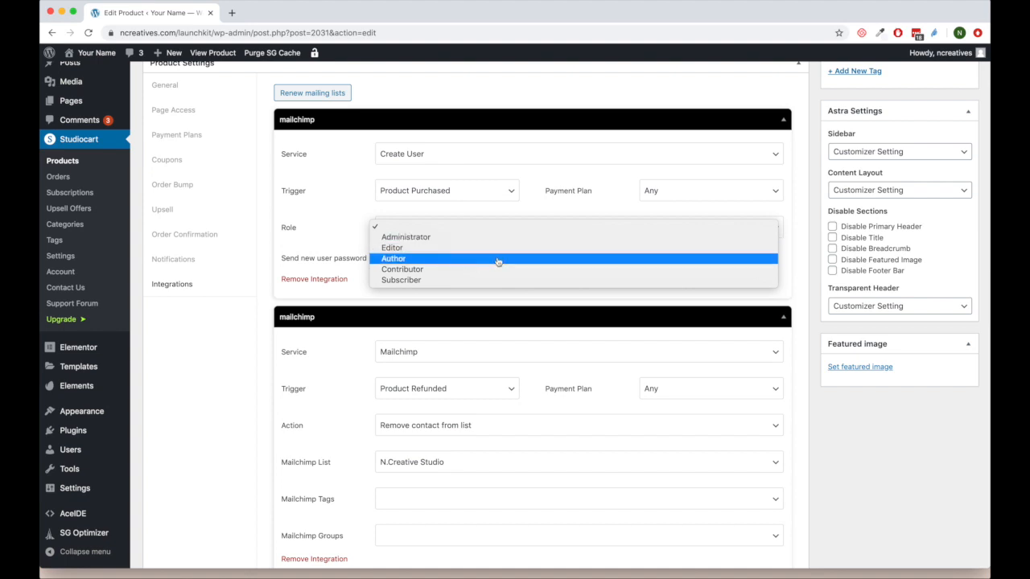
left_click(335, 234)
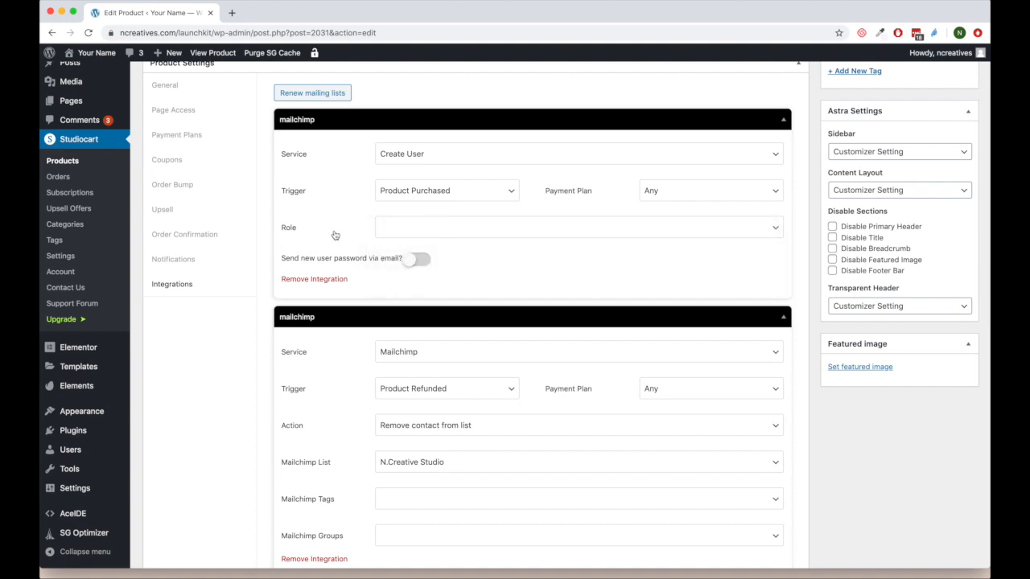
left_click(416, 260)
left_click(423, 266)
Set the first integration's service back to Mailchimp and look over its settings.
left_click(434, 154)
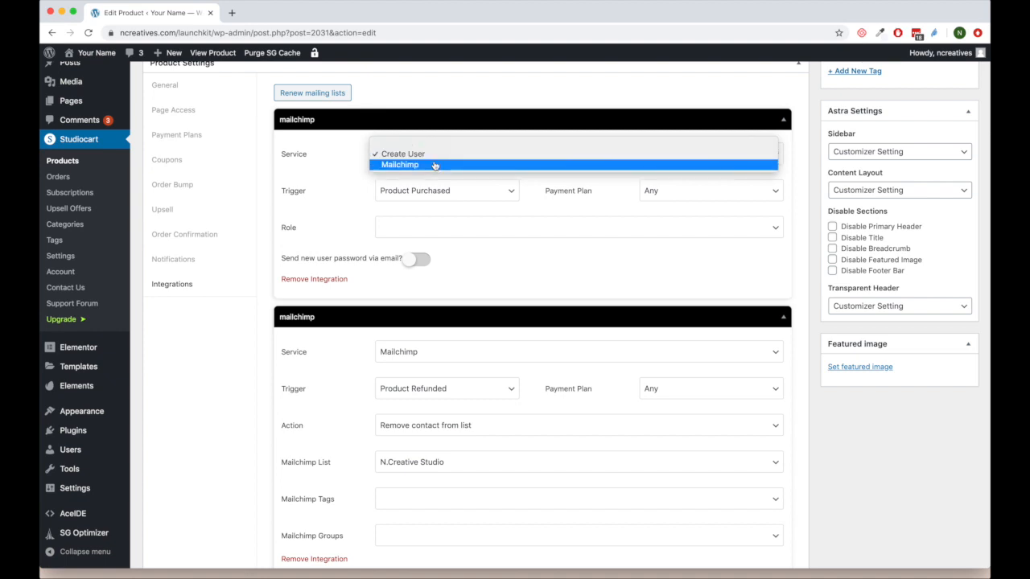
left_click(434, 165)
scroll(526, 259, "up", 2)
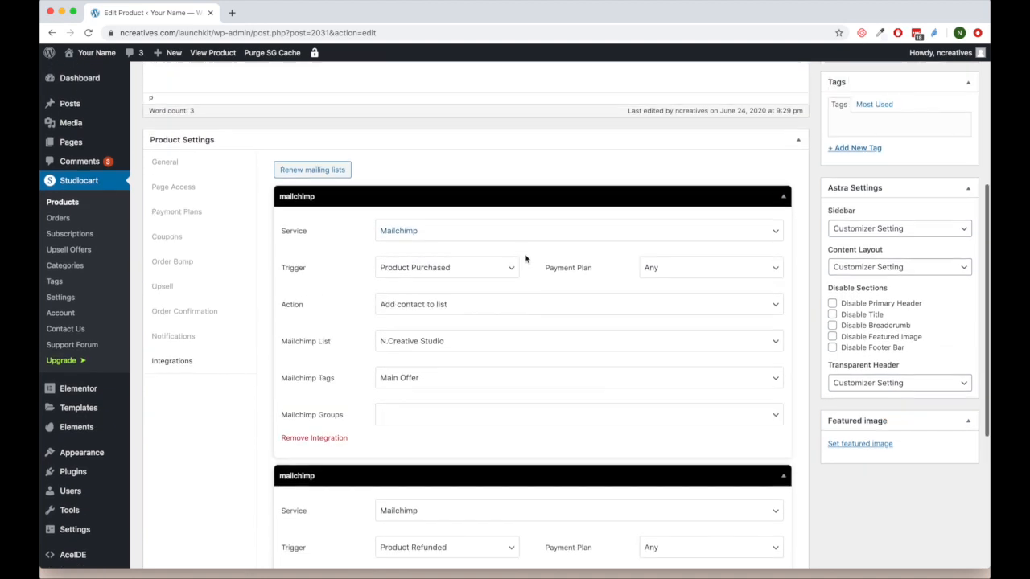
scroll(525, 259, "up", 5)
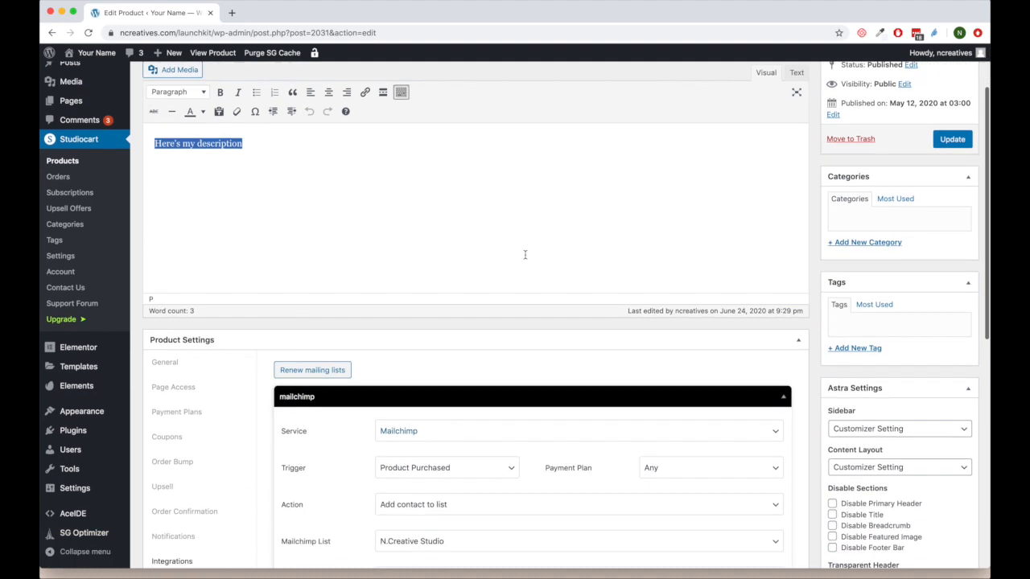
scroll(525, 255, "down", 6)
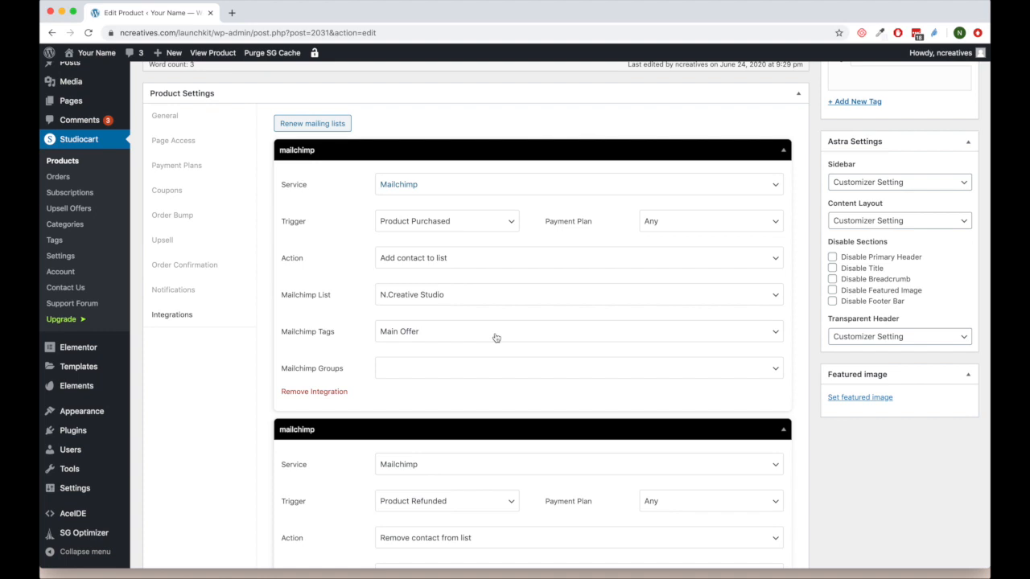
Return to the product's upsell settings and open the My Amazing Retreat permalink in a new browser tab.
left_click(177, 239)
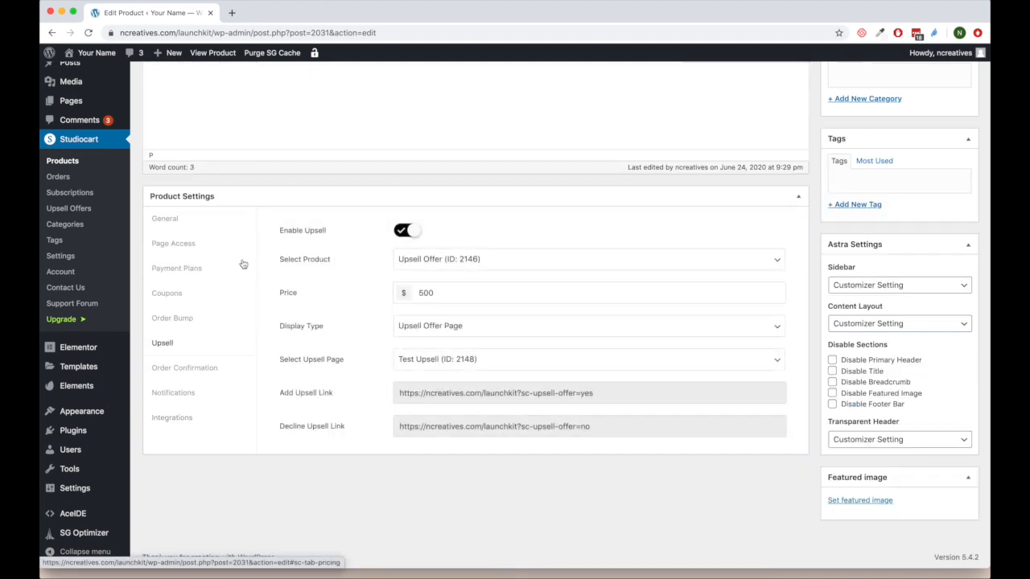
scroll(250, 268, "up", 3)
scroll(250, 265, "down", 1)
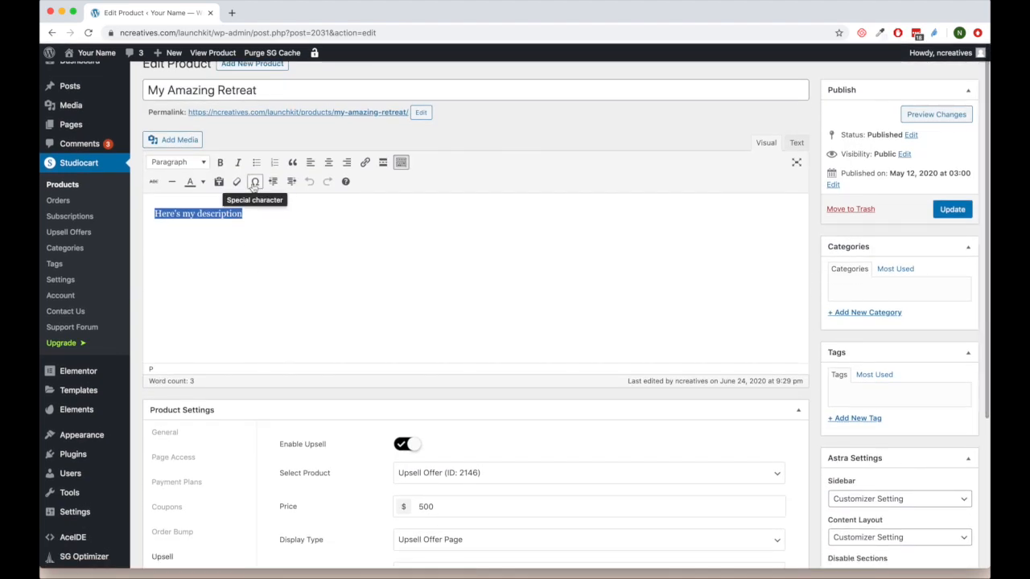
right_click(314, 119)
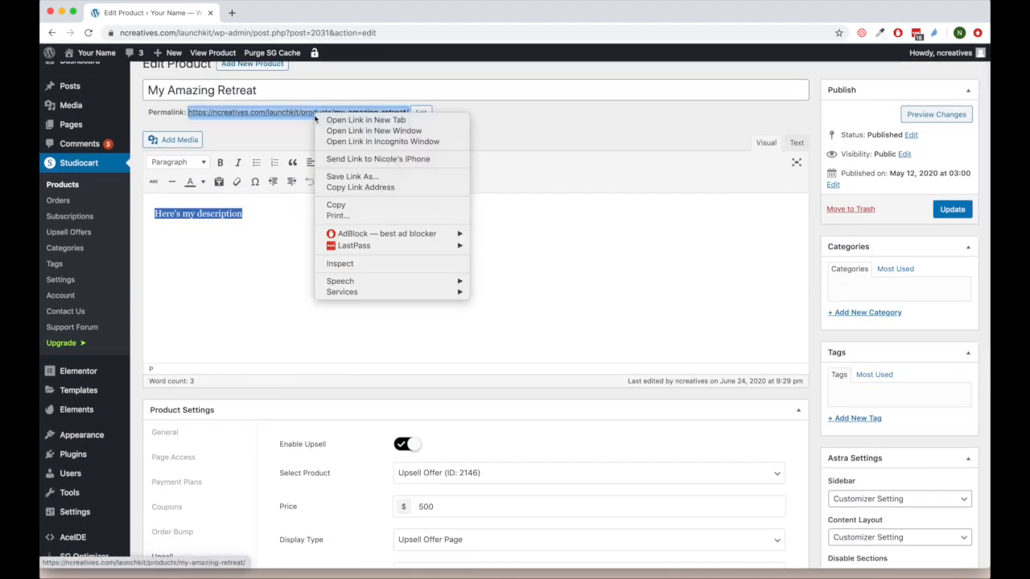
left_click(336, 120)
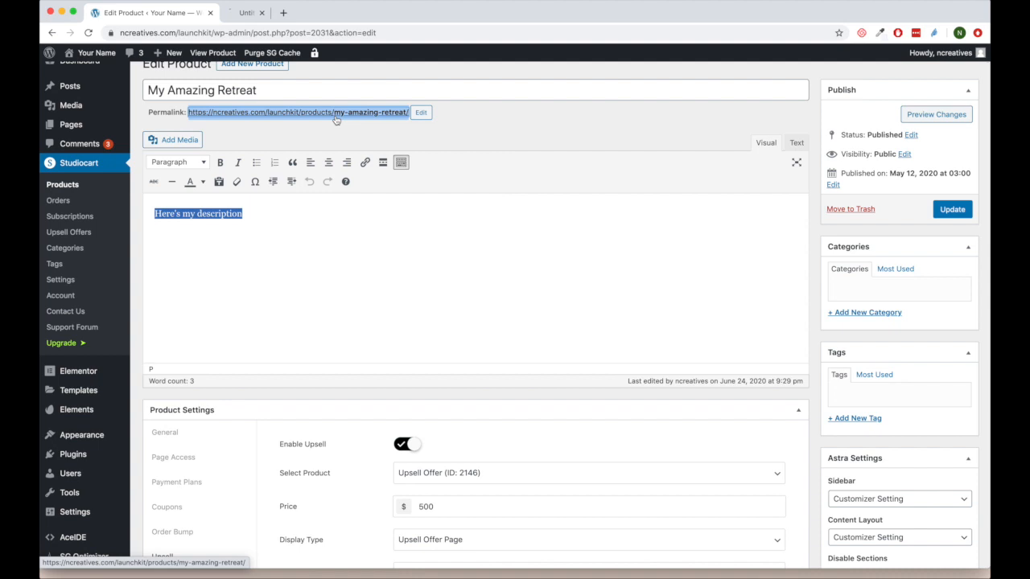
left_click(271, 13)
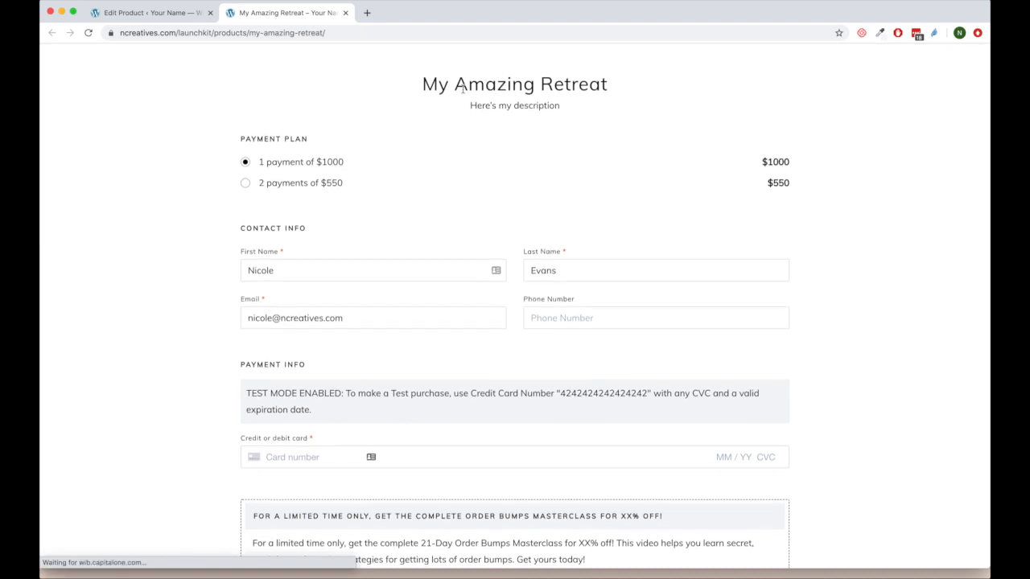
Revisit the product editor, examine the retreat's order page from payment plans to order summary, and return to the editor.
left_click(184, 13)
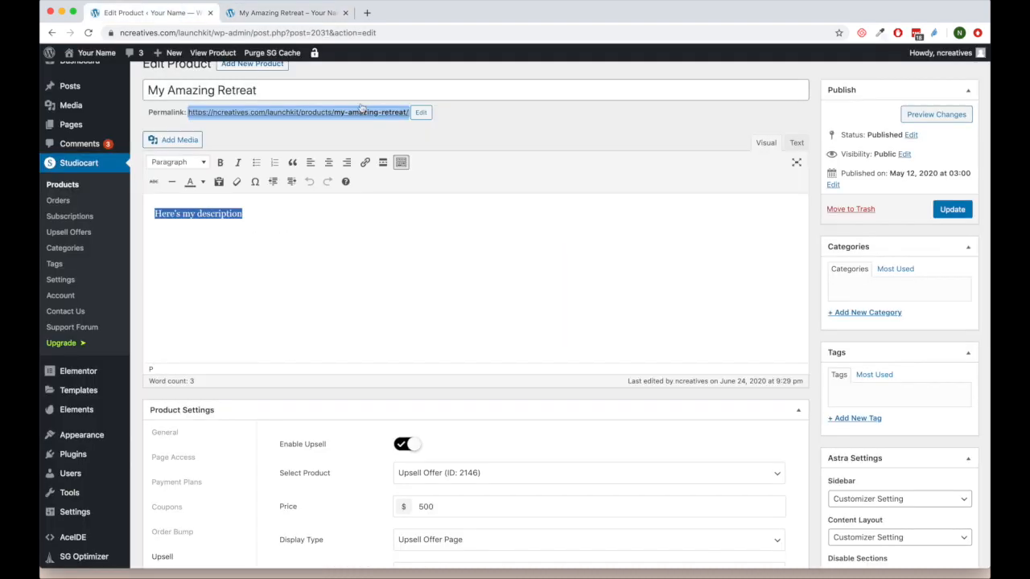
scroll(830, 403, "down", 5)
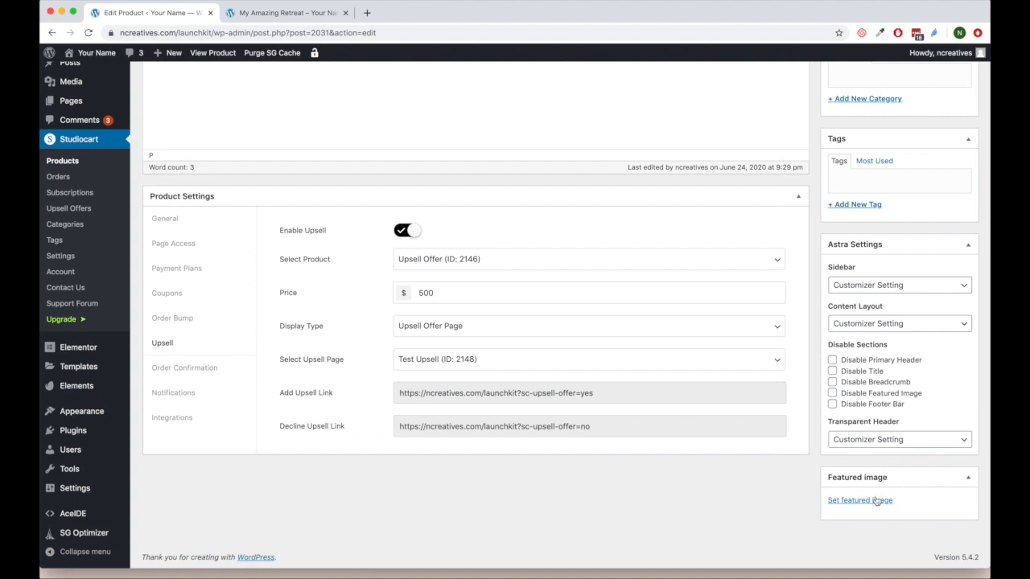
left_click(265, 14)
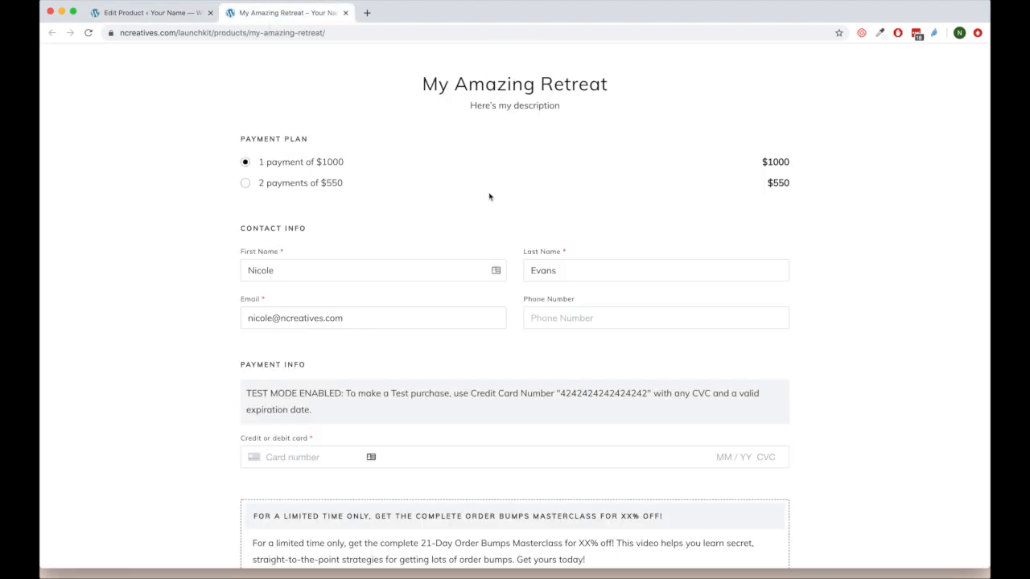
scroll(488, 194, "down", 5)
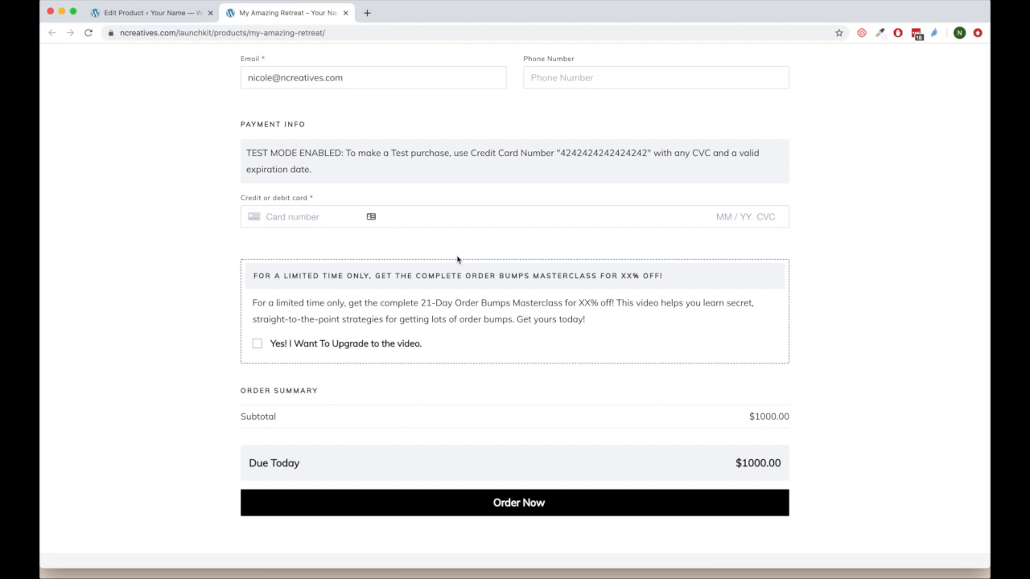
scroll(457, 259, "up", 5)
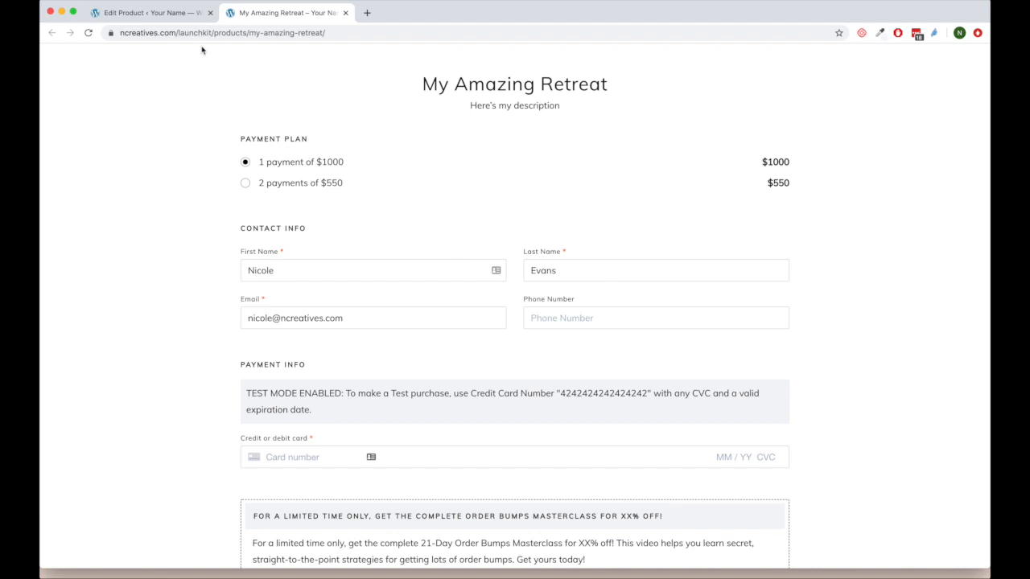
left_click(175, 23)
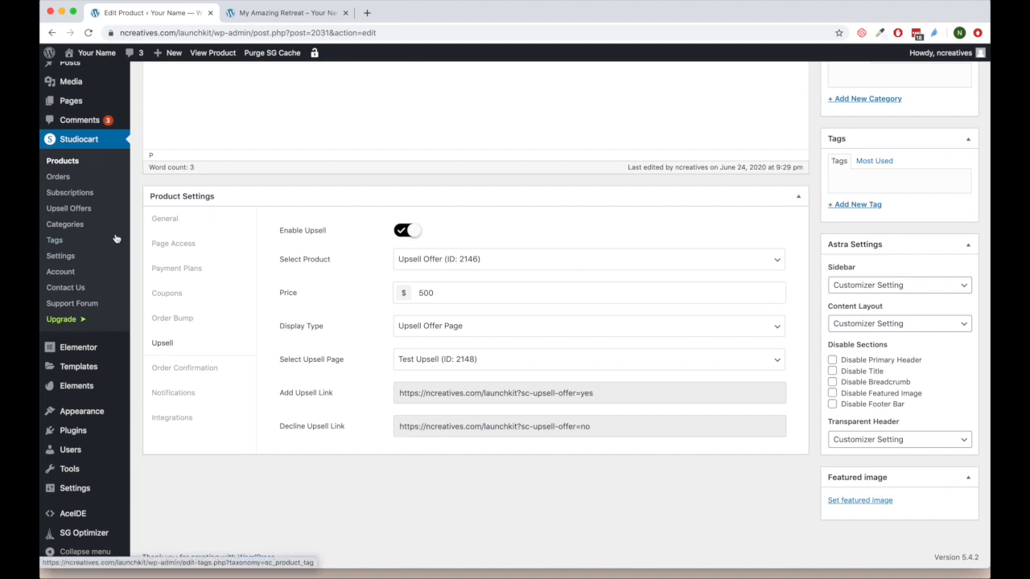
Open the Upsell Offers list in a new browser tab and load the Test Upsell offer in Elementor.
right_click(79, 208)
left_click(101, 212)
left_click_drag(378, 14, 318, 24)
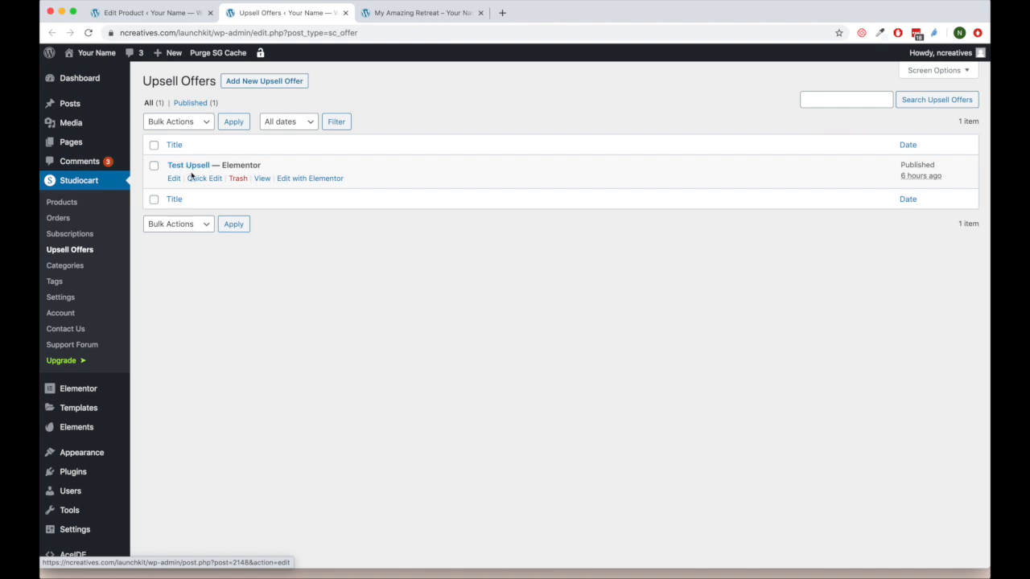
left_click(298, 179)
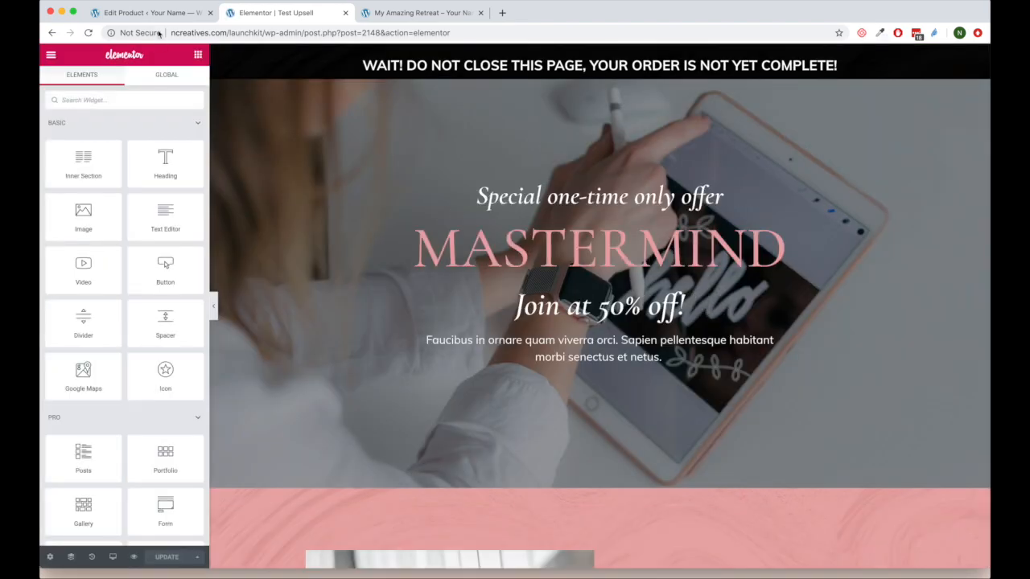
left_click(163, 21)
double_click(448, 393)
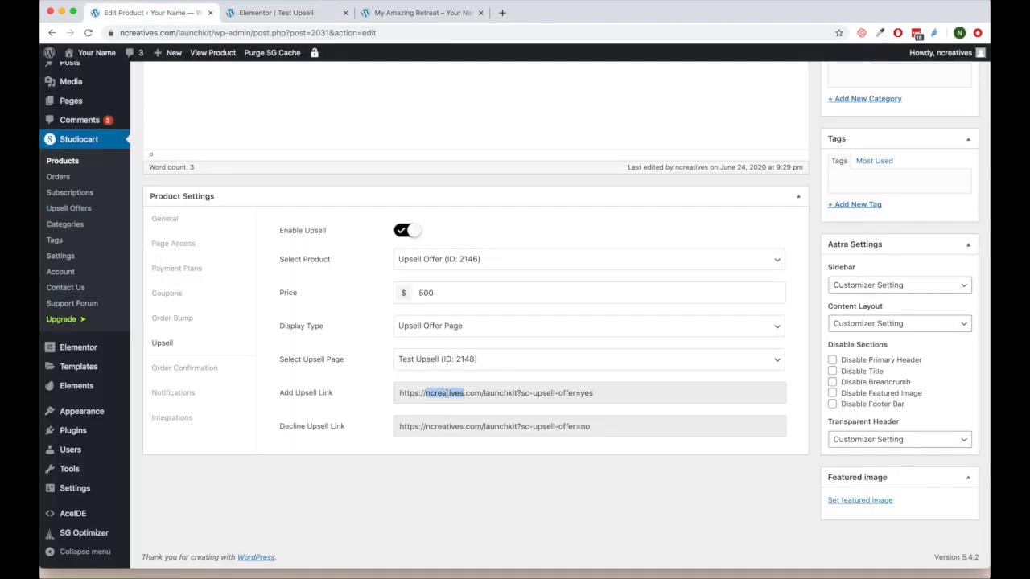
triple_click(448, 393)
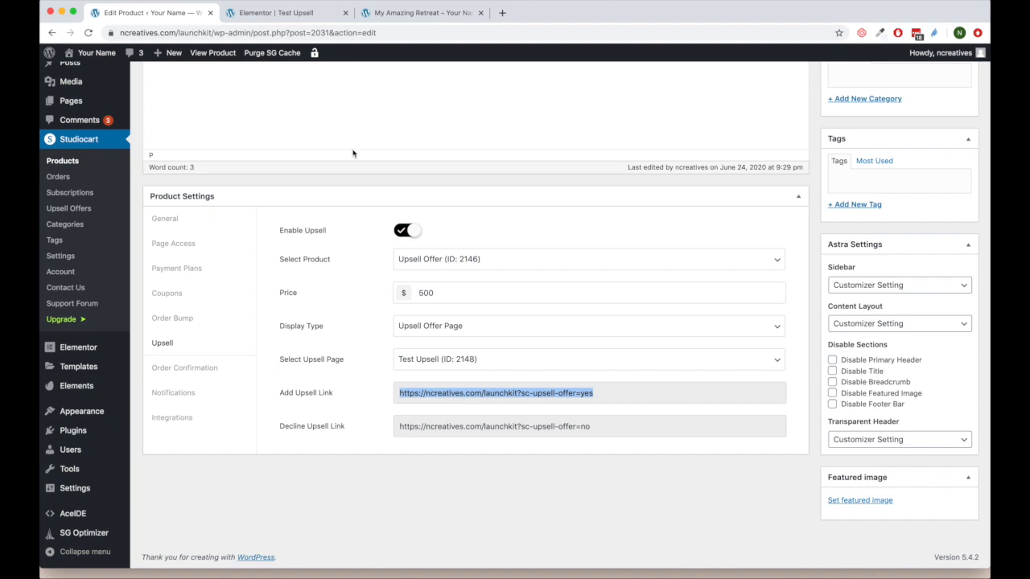
left_click(281, 18)
scroll(342, 129, "down", 15)
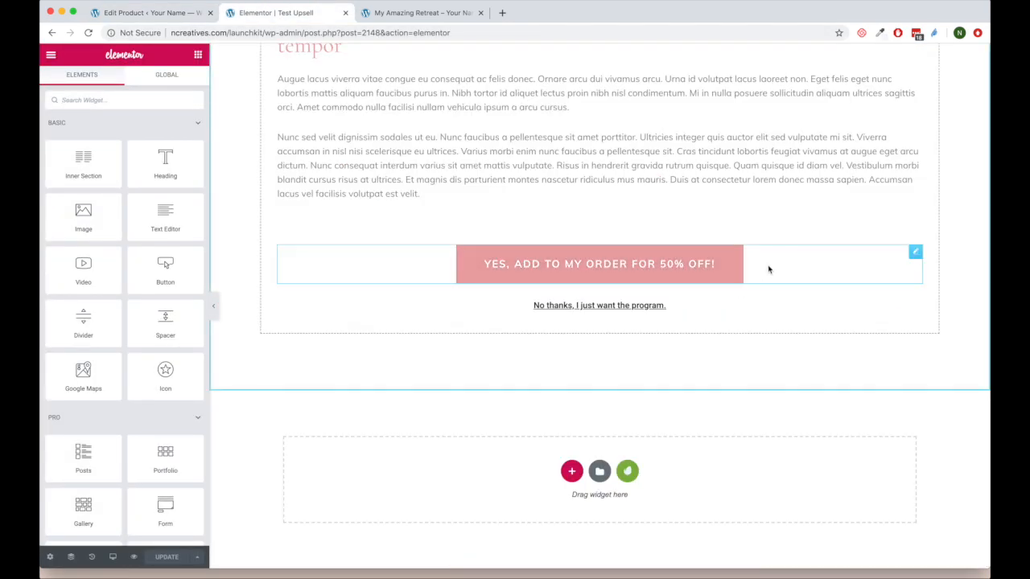
left_click(767, 268)
triple_click(126, 205)
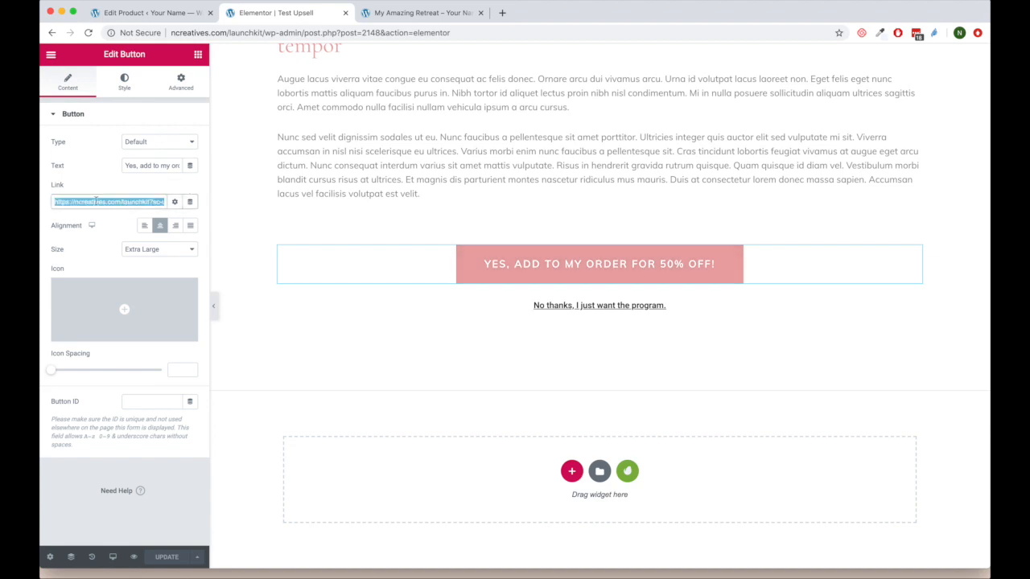
type("https://ncreatives.com/launchkit/?sc-upsell-offer=yes")
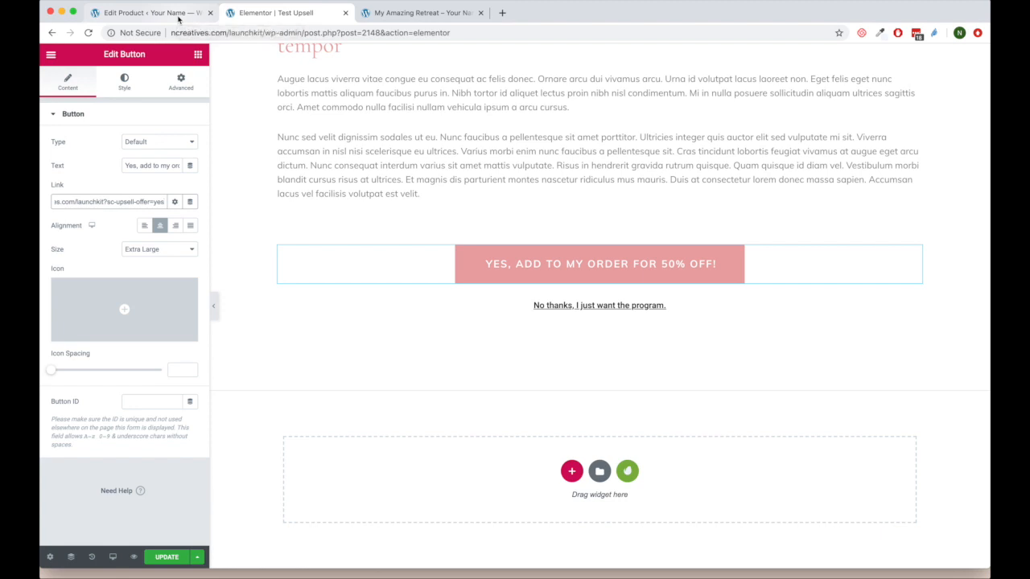
left_click(179, 13)
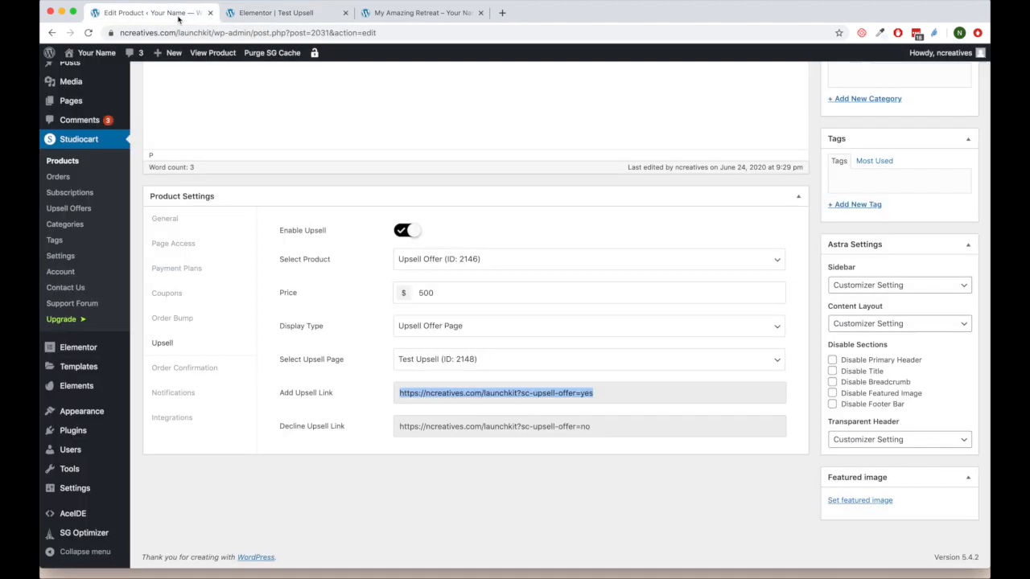
left_click(460, 429)
left_click(283, 14)
left_click(684, 308)
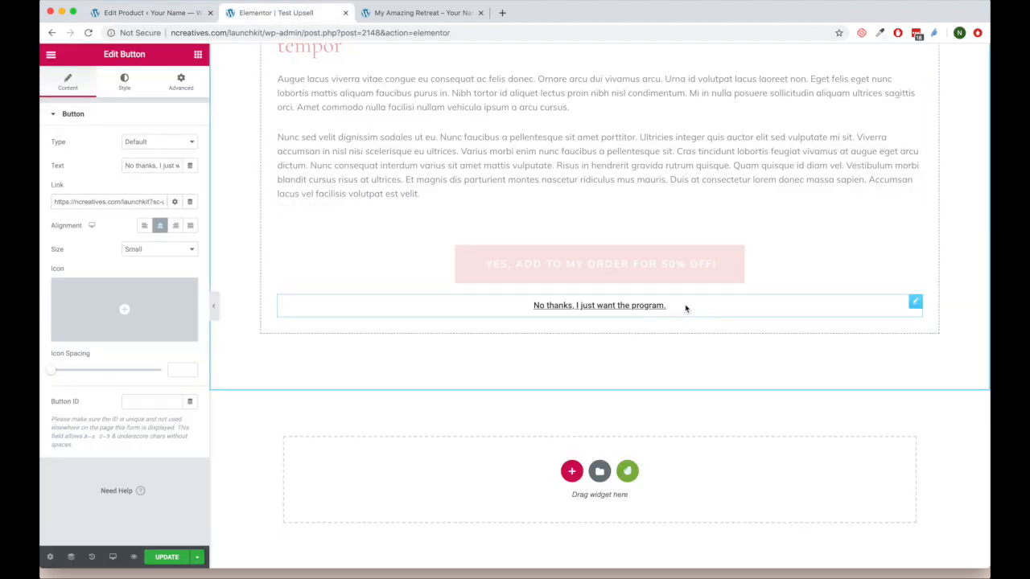
triple_click(136, 202)
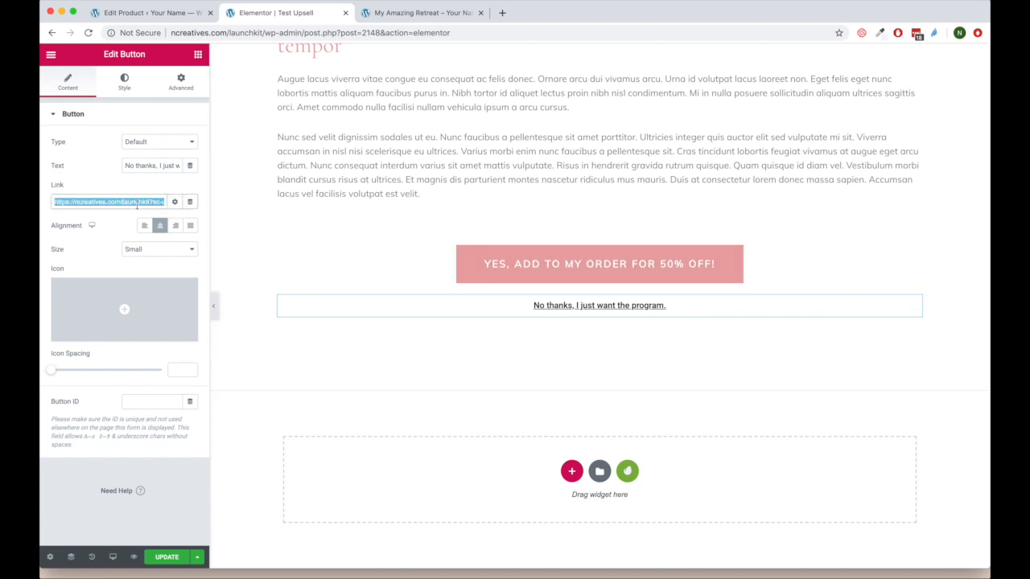
key("super+v")
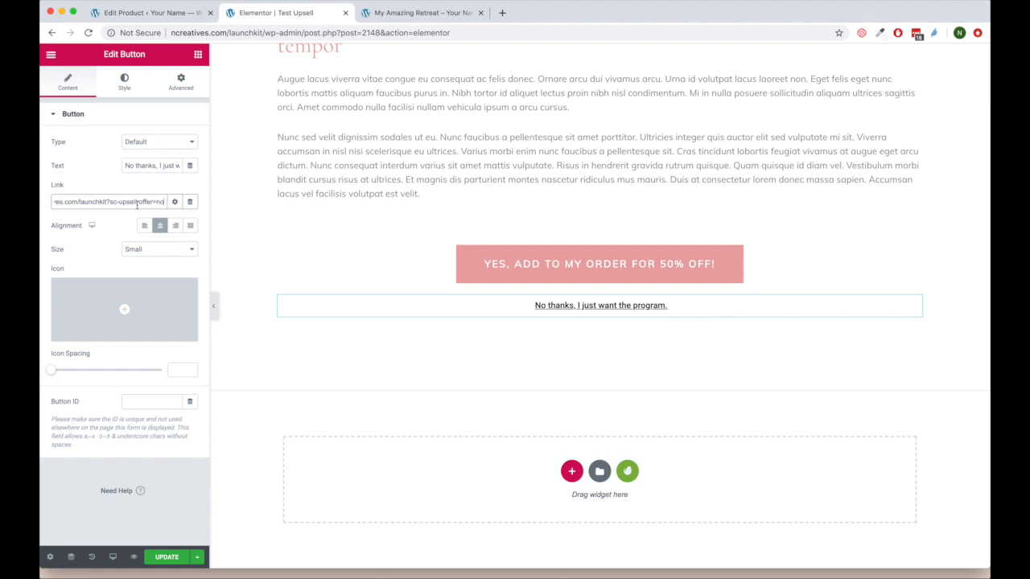
left_click(153, 14)
left_click(446, 422)
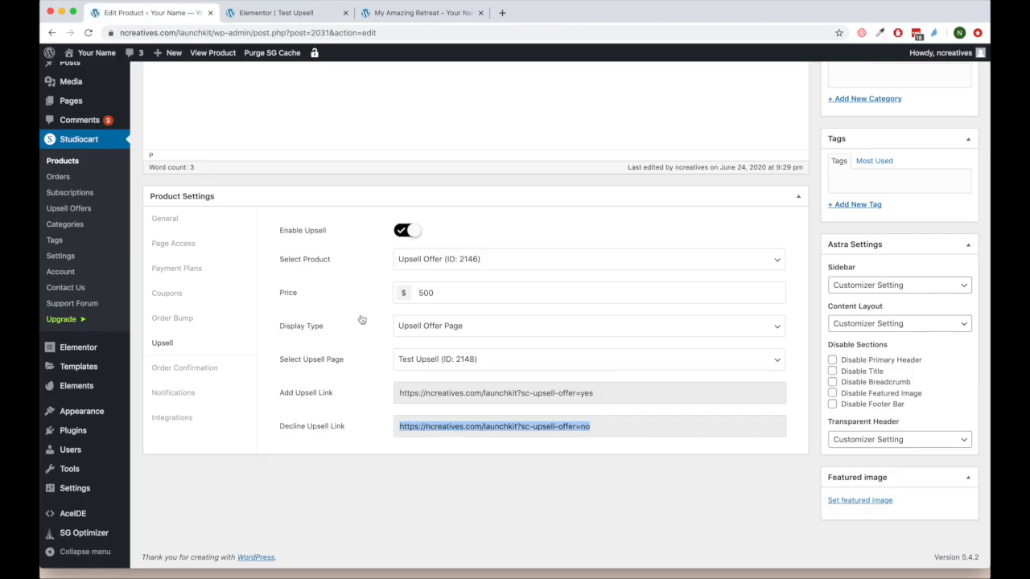
left_click(273, 13)
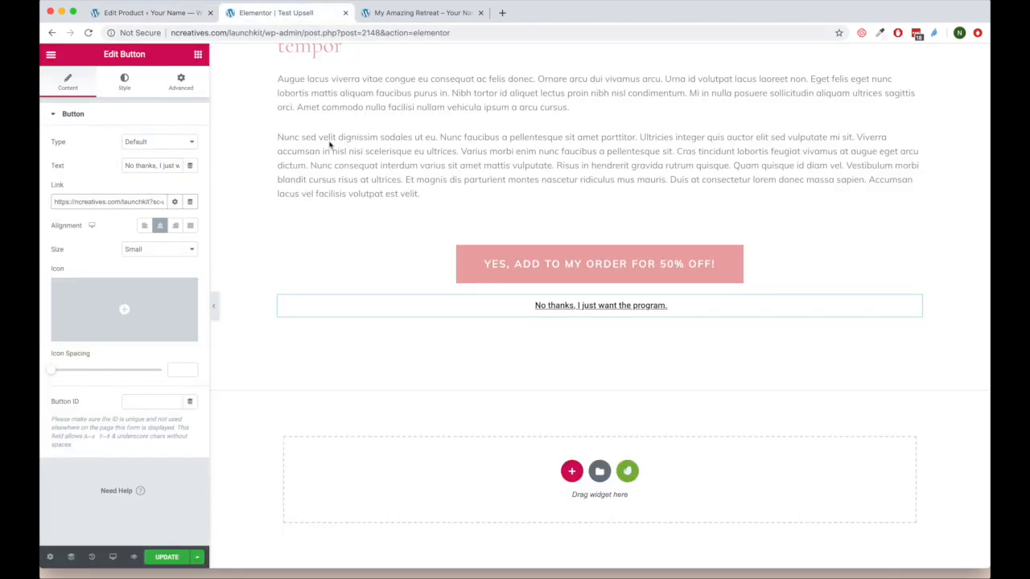
triple_click(141, 200)
key("ctrl+v")
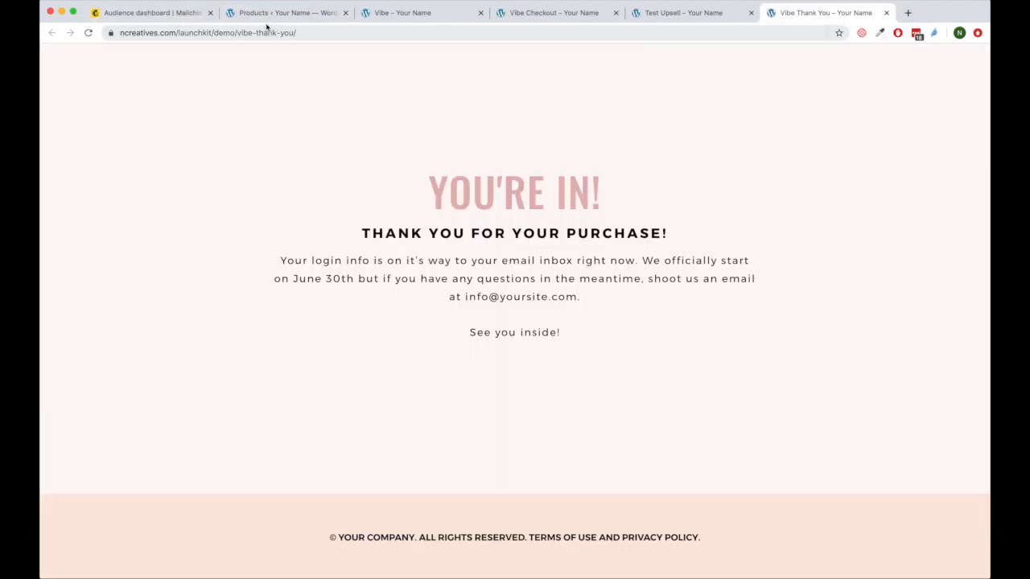
Close the Vibe Checkout, Test Upsell and Vibe Thank You pages and reload the Vibe sales page.
left_click(271, 15)
left_click(386, 18)
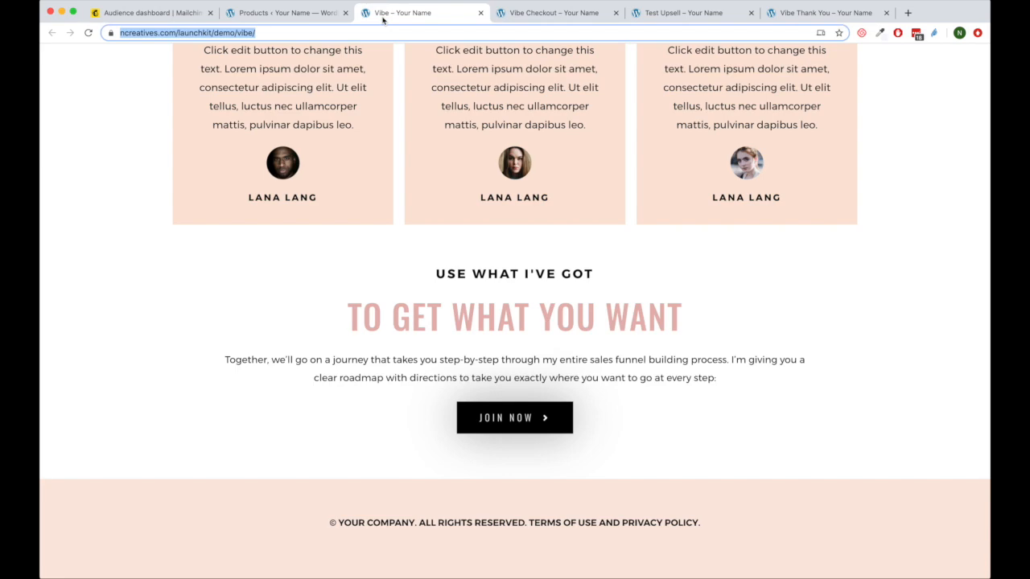
scroll(467, 105, "up", 20)
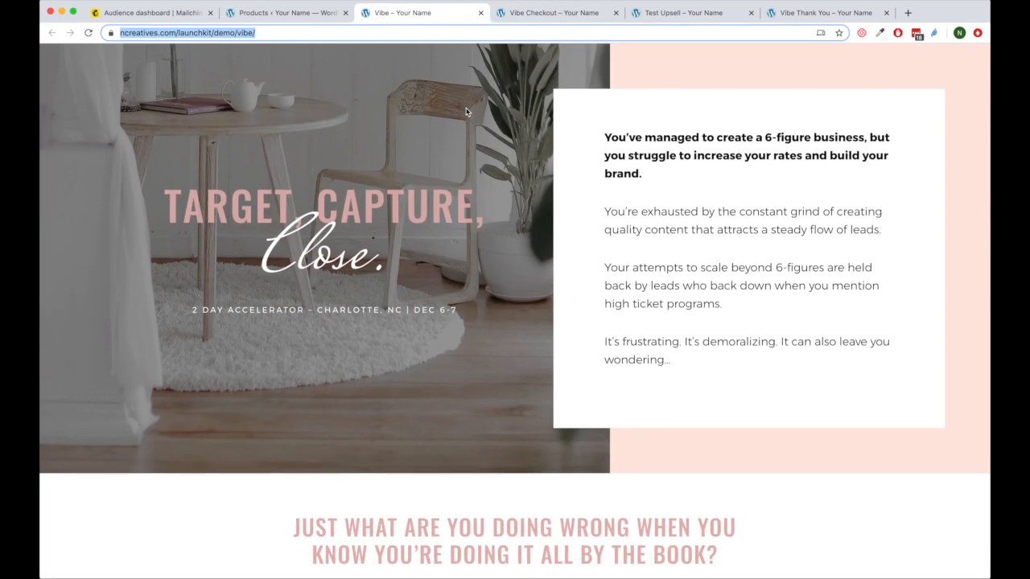
left_click(615, 13)
left_click(615, 13)
left_click(616, 13)
left_click(288, 34)
key("Return")
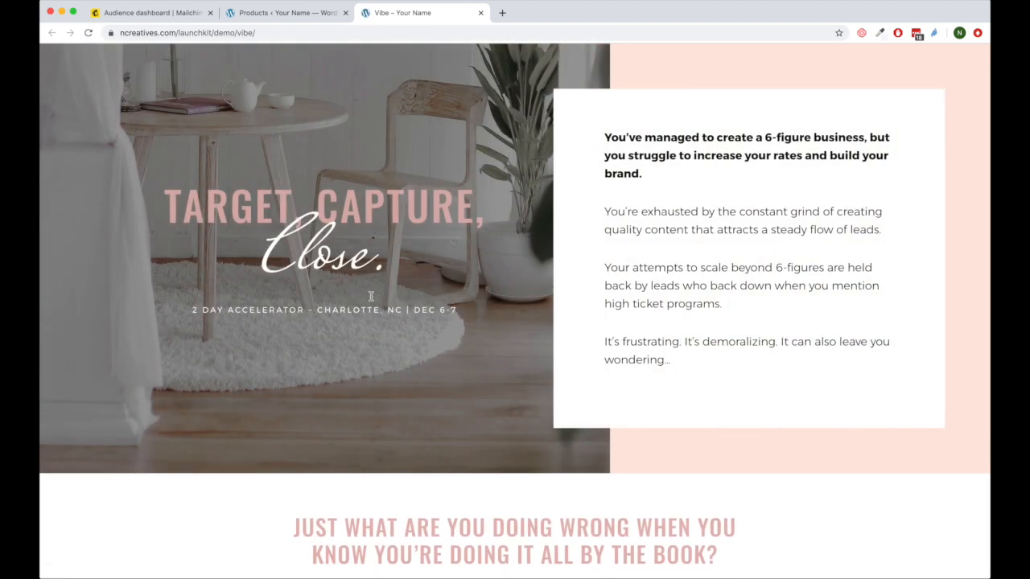
Look through the Vibe sales page and go to its checkout through the closing Join Now call to action.
scroll(371, 296, "down", 15)
scroll(371, 296, "down", 8)
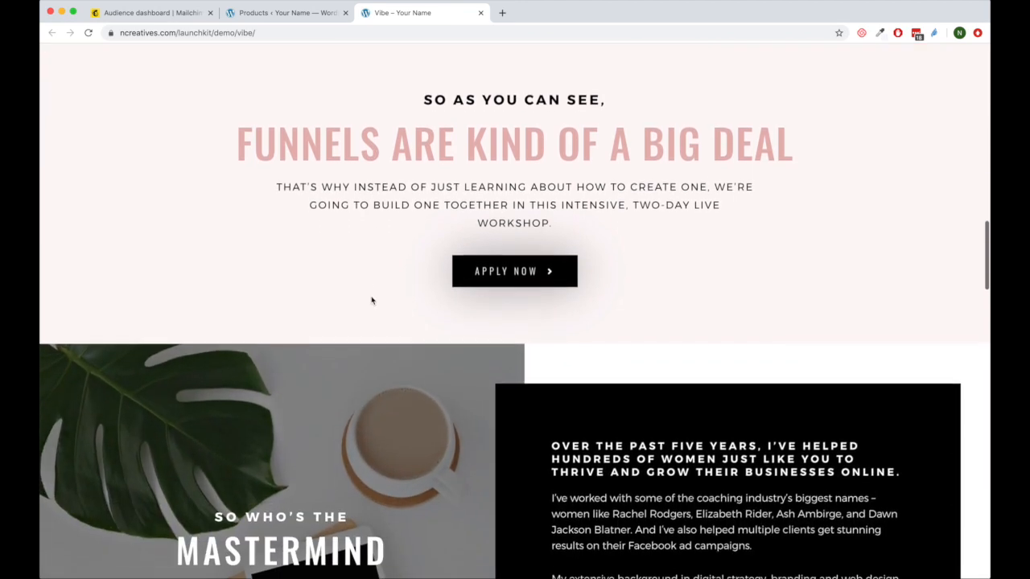
scroll(371, 300, "down", 10)
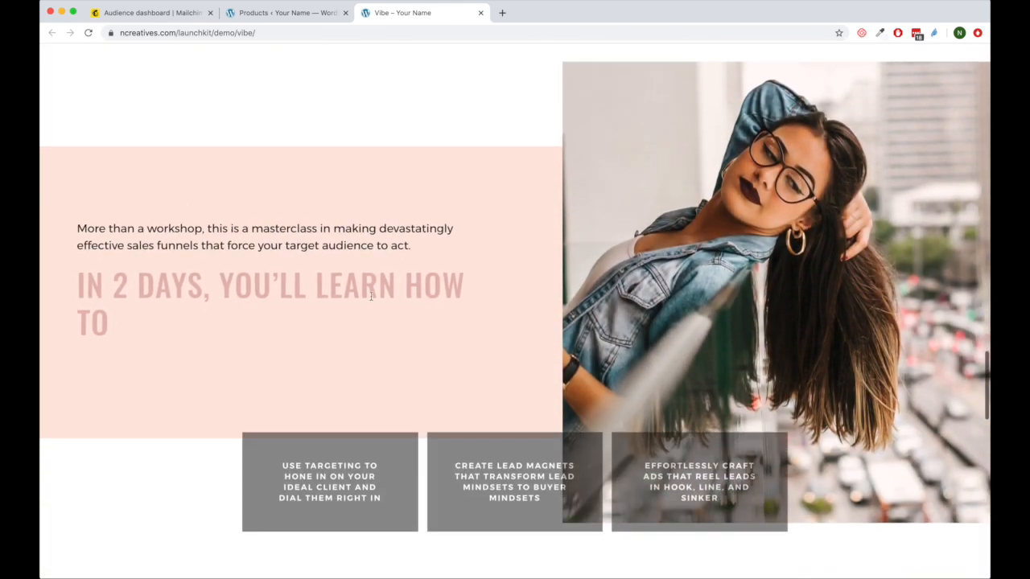
scroll(371, 296, "down", 12)
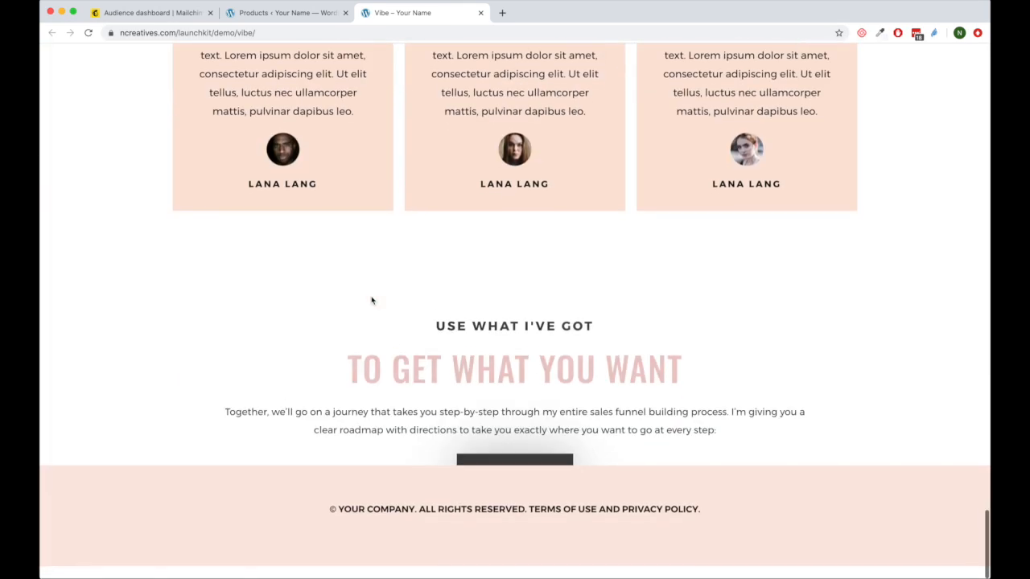
left_click(499, 427)
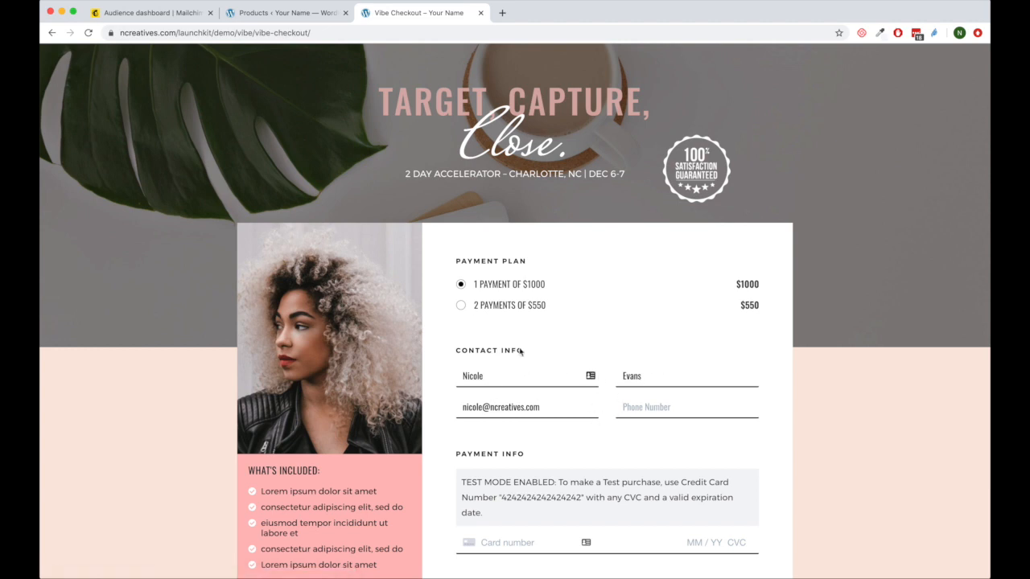
Fill in the checkout's payment info with the test card number, expiry date, CVC and ZIP code.
scroll(526, 397, "down", 2)
scroll(526, 397, "down", 1)
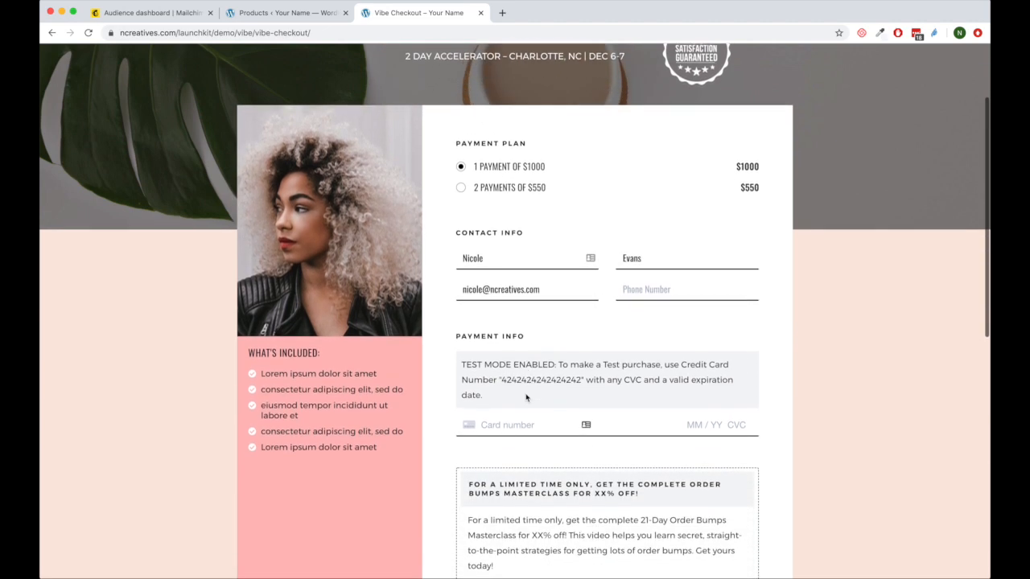
double_click(530, 379)
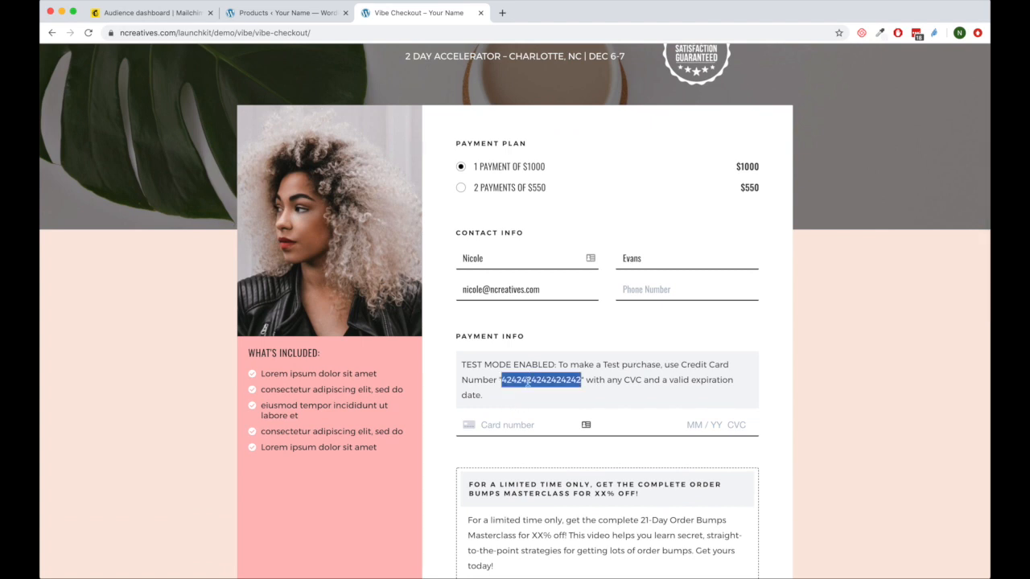
key("super+v")
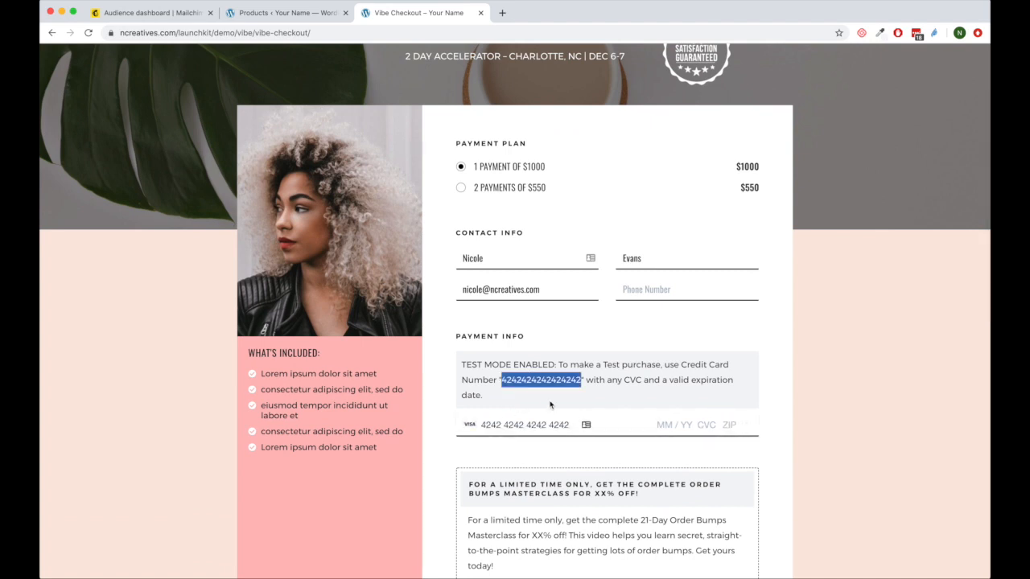
type("123453234565")
Add the "Yes! I Want To Upgrade to the video." order bump and place the order.
scroll(660, 441, "down", 5)
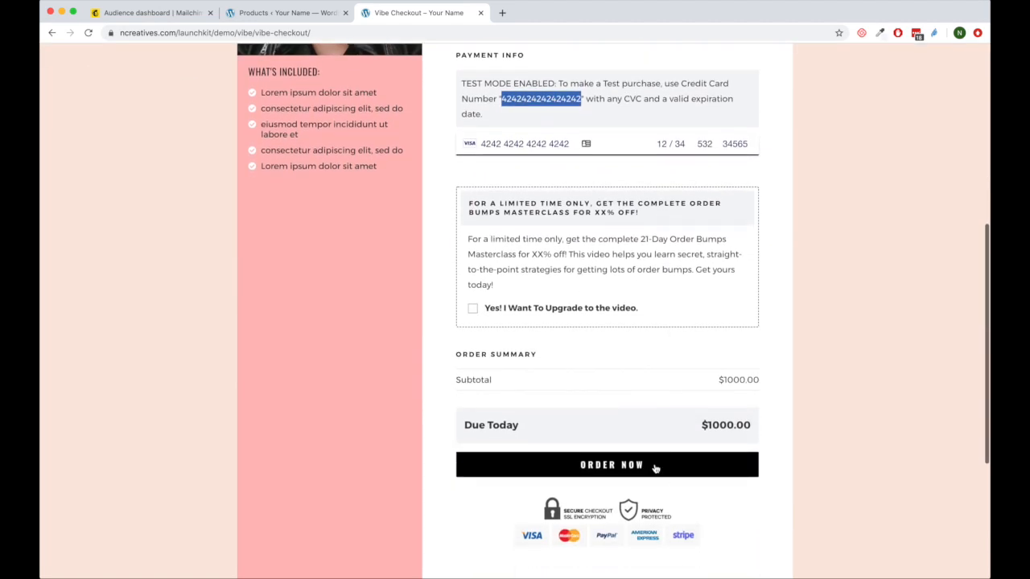
left_click(471, 310)
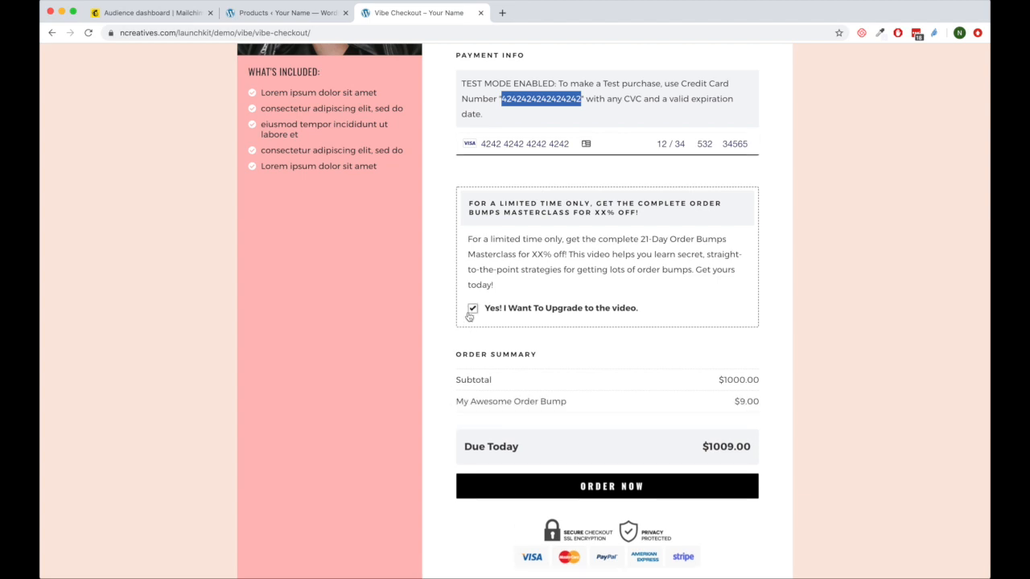
scroll(506, 415, "down", 1)
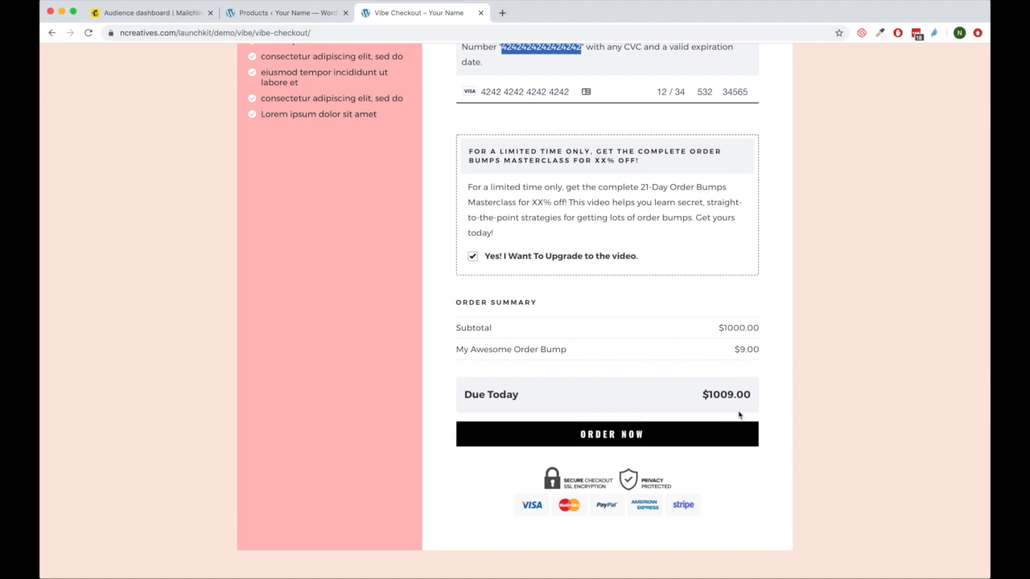
left_click(594, 439)
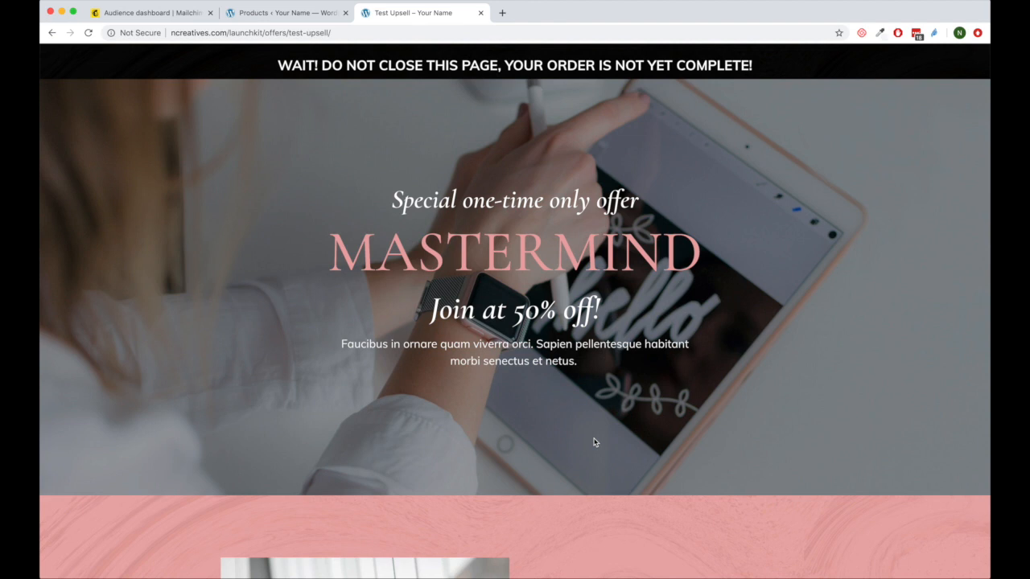
Review the Mastermind upsell page and accept the 50% off offer.
scroll(600, 403, "down", 6)
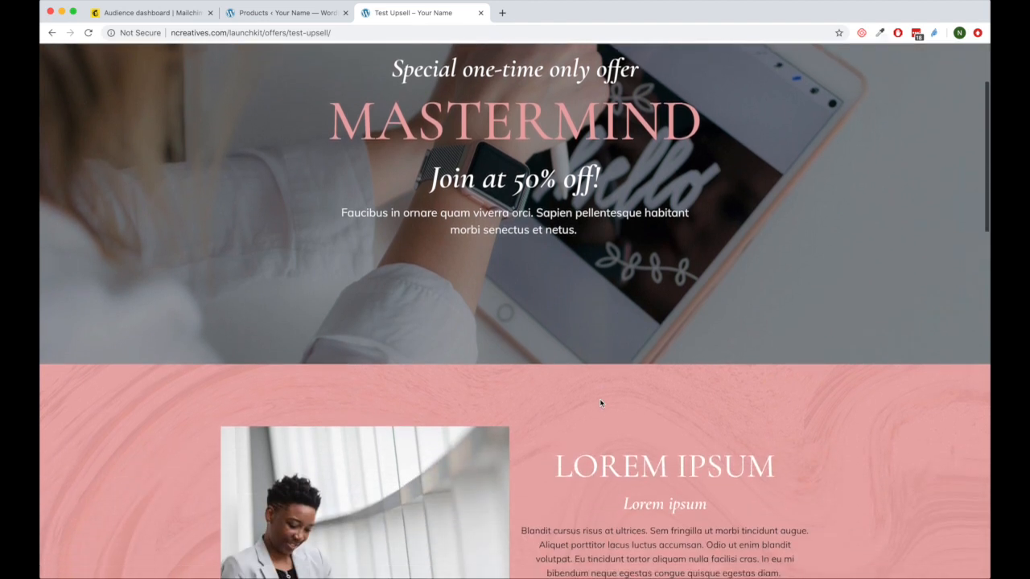
scroll(600, 403, "down", 15)
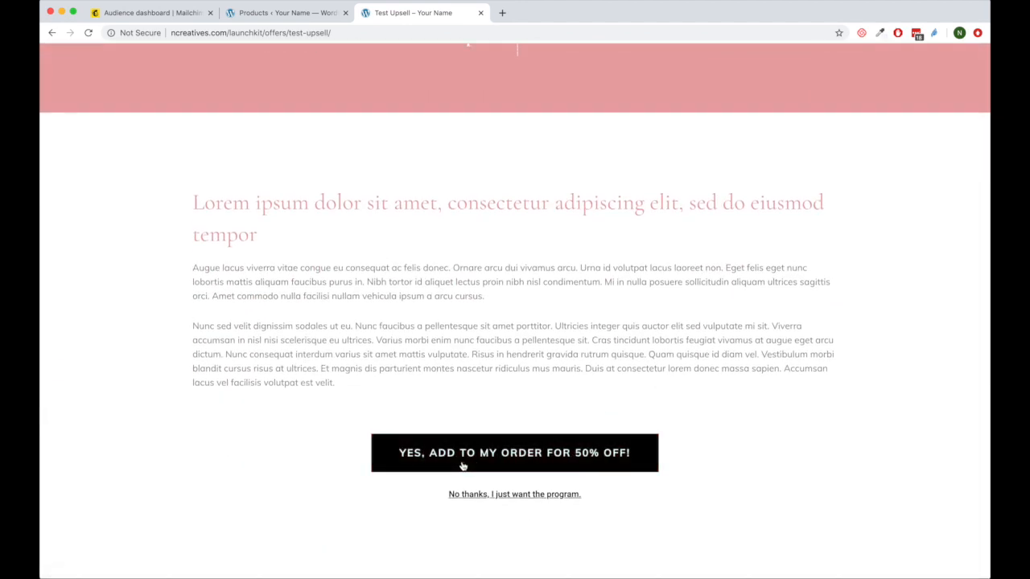
left_click(470, 452)
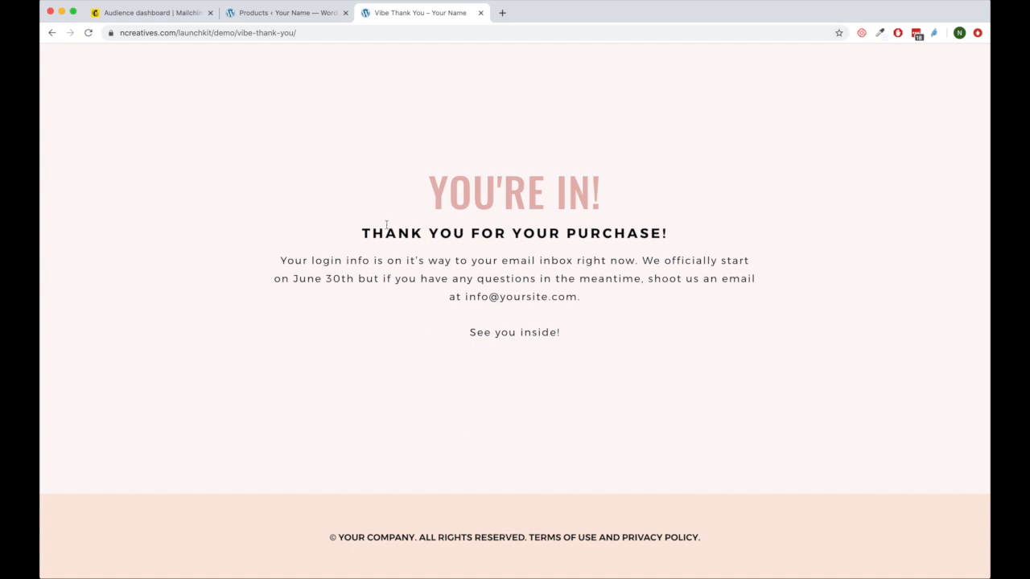
Open the newest My Amazing Retreat order from the Studiocart orders list and view its payment in Stripe.
left_click(297, 15)
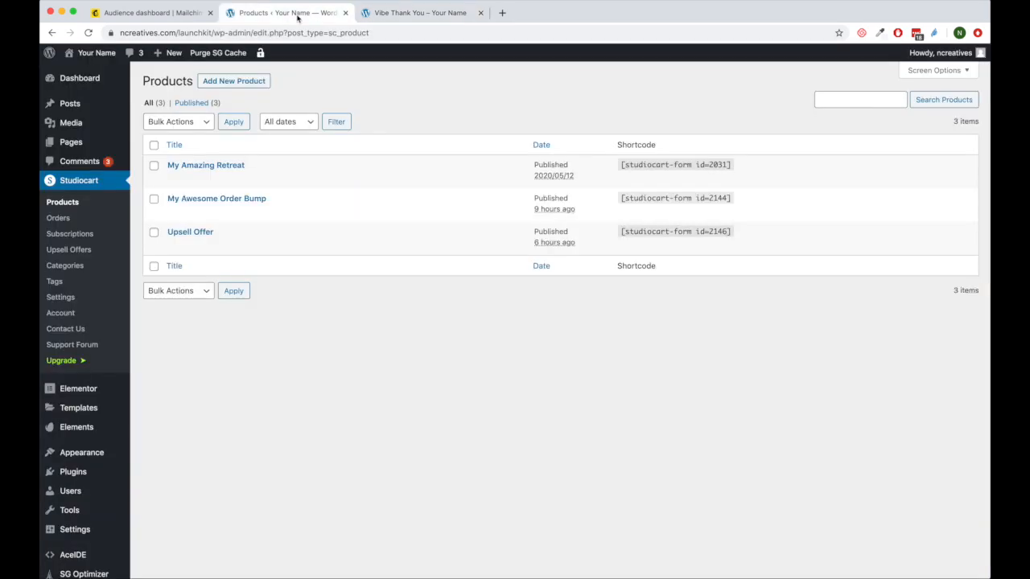
left_click(58, 219)
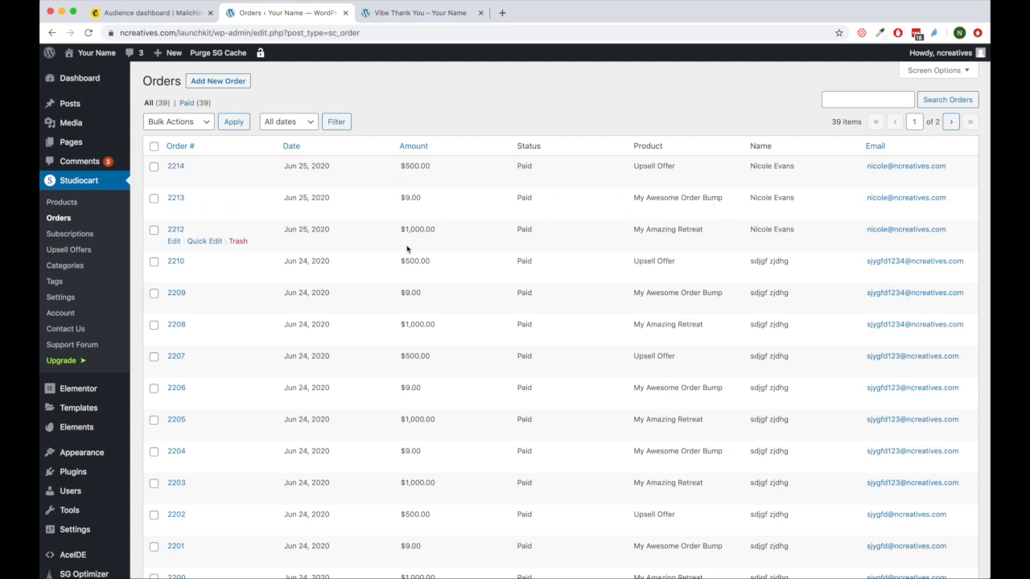
left_click(173, 243)
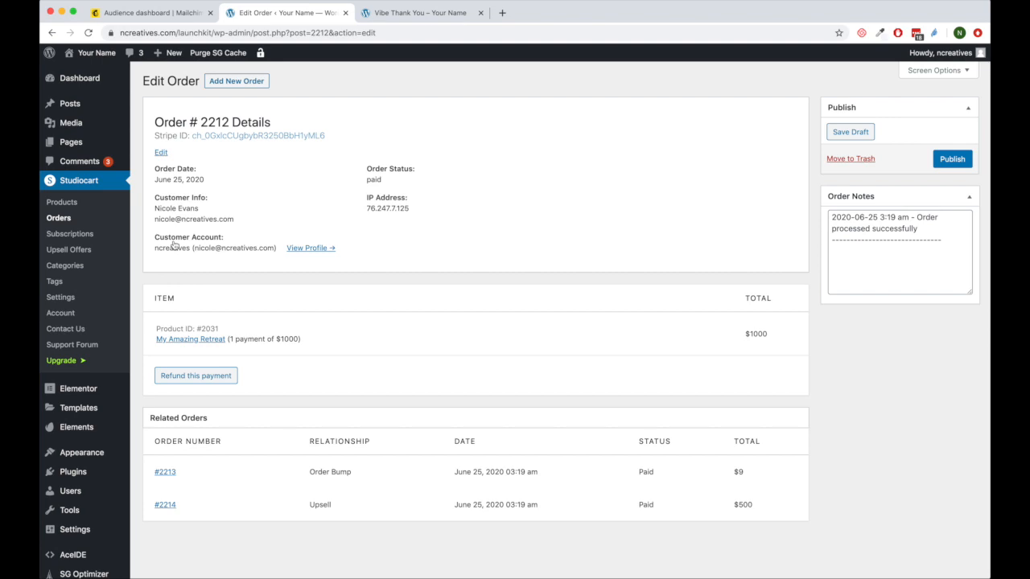
left_click(208, 141)
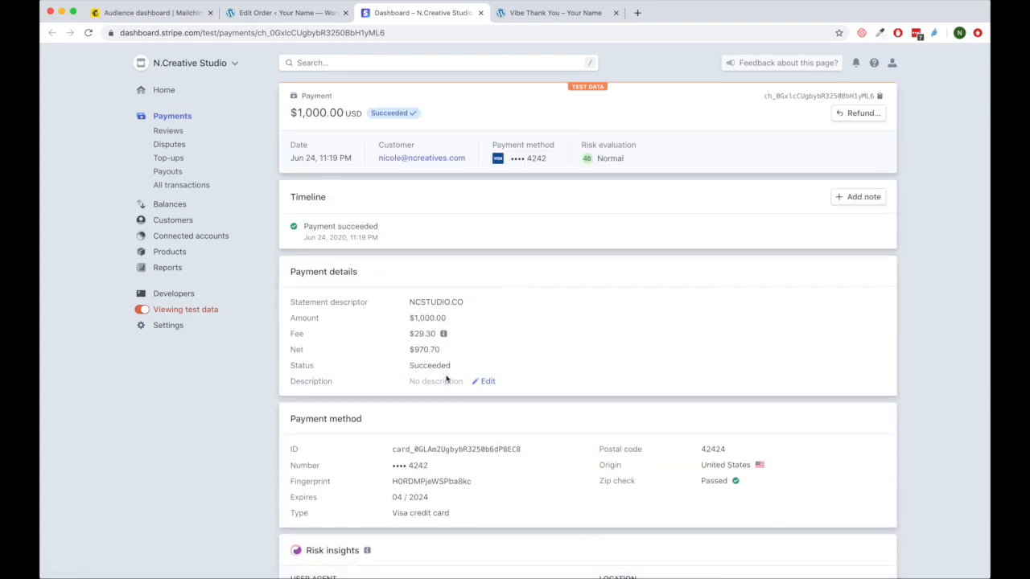
Review the Stripe payment's details, payment method, risk insights and related payments.
scroll(480, 370, "down", 3)
scroll(480, 369, "up", 3)
scroll(480, 369, "down", 5)
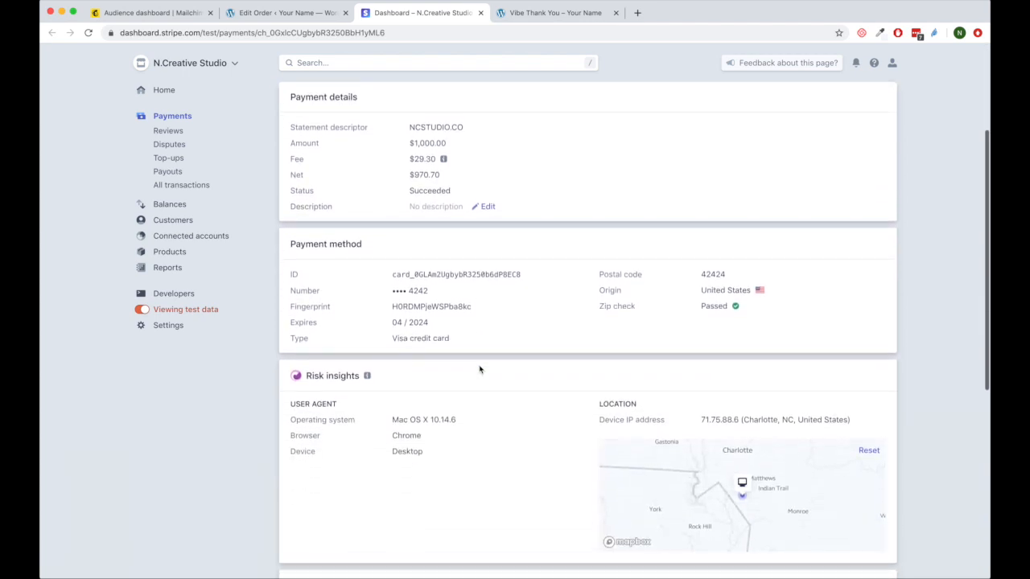
scroll(480, 369, "down", 2)
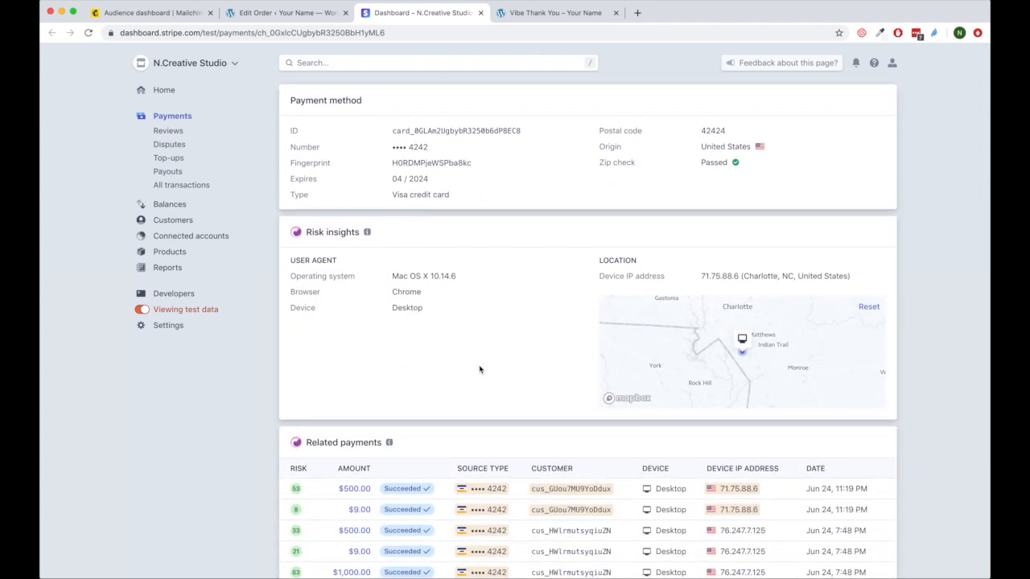
scroll(479, 369, "up", 5)
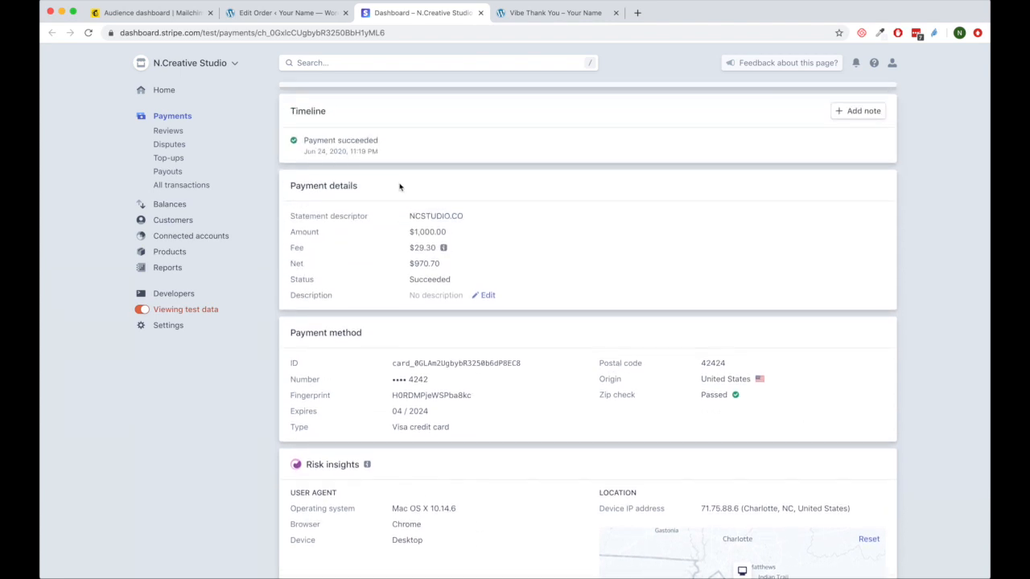
Return to the My Amazing Retreat order in WordPress and review its item and related orders.
left_click(305, 23)
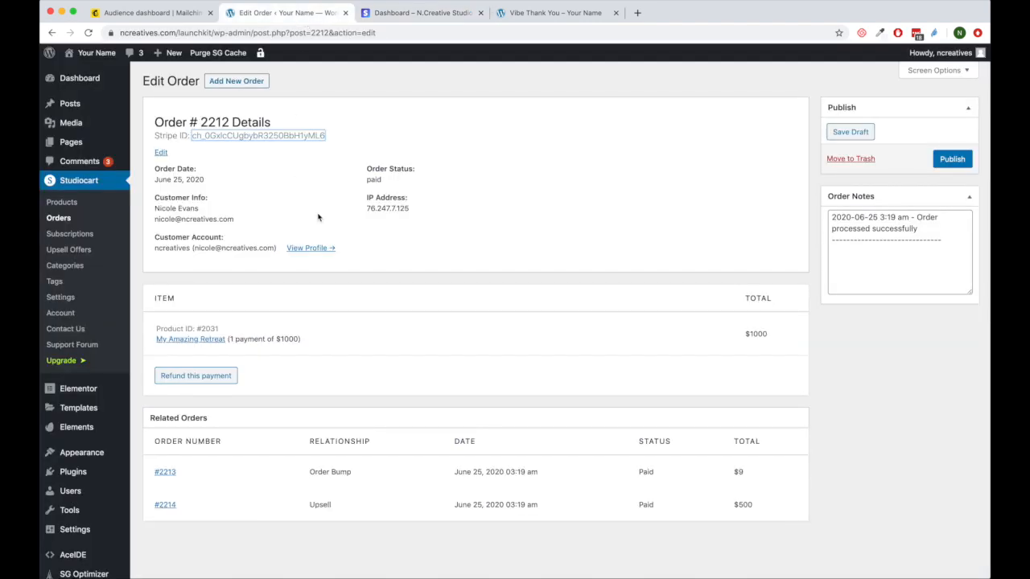
scroll(299, 266, "down", 1)
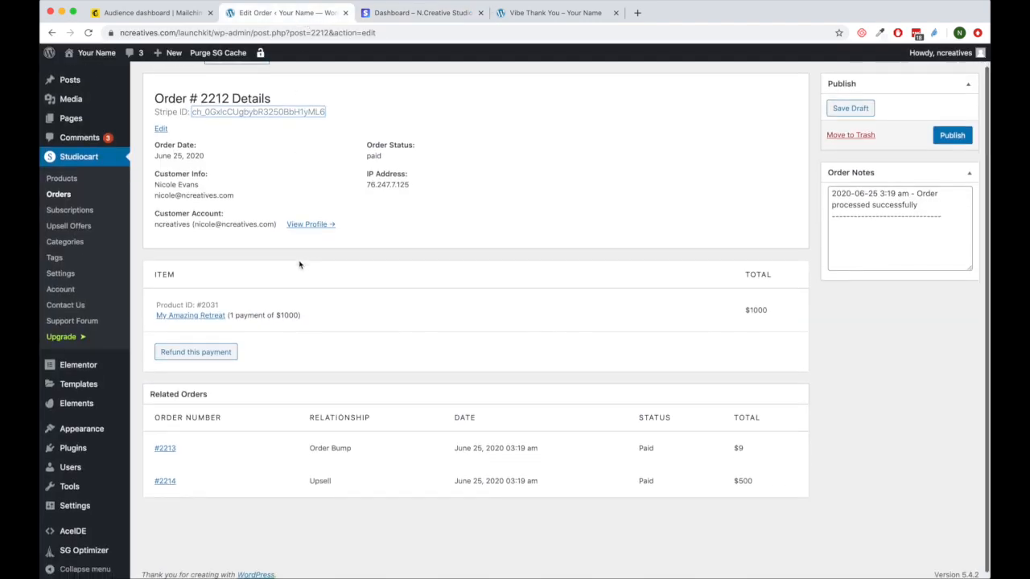
scroll(288, 298, "up", 1)
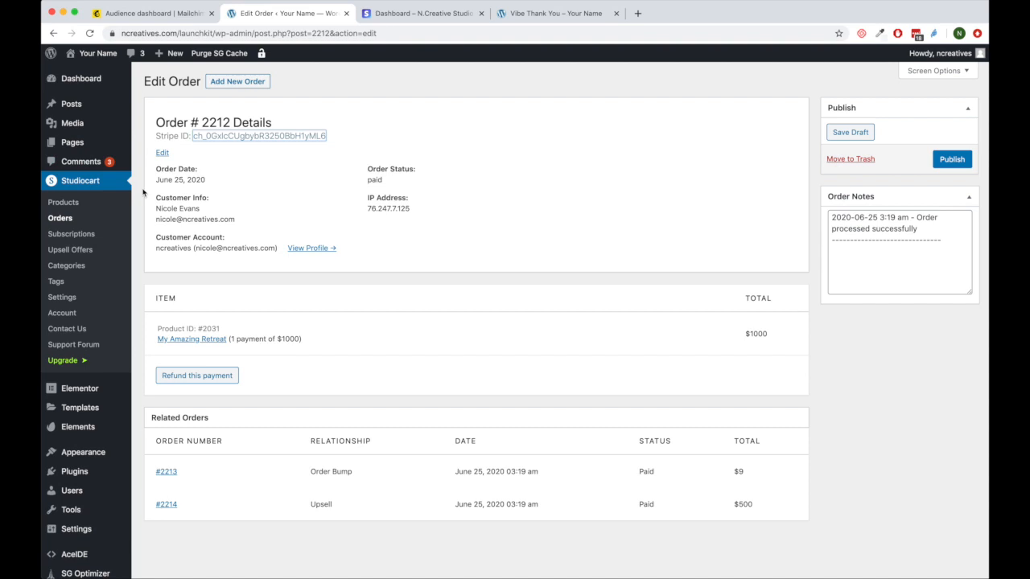
Copy the My Amazing Retreat form shortcode from the Studiocart products list.
left_click(63, 202)
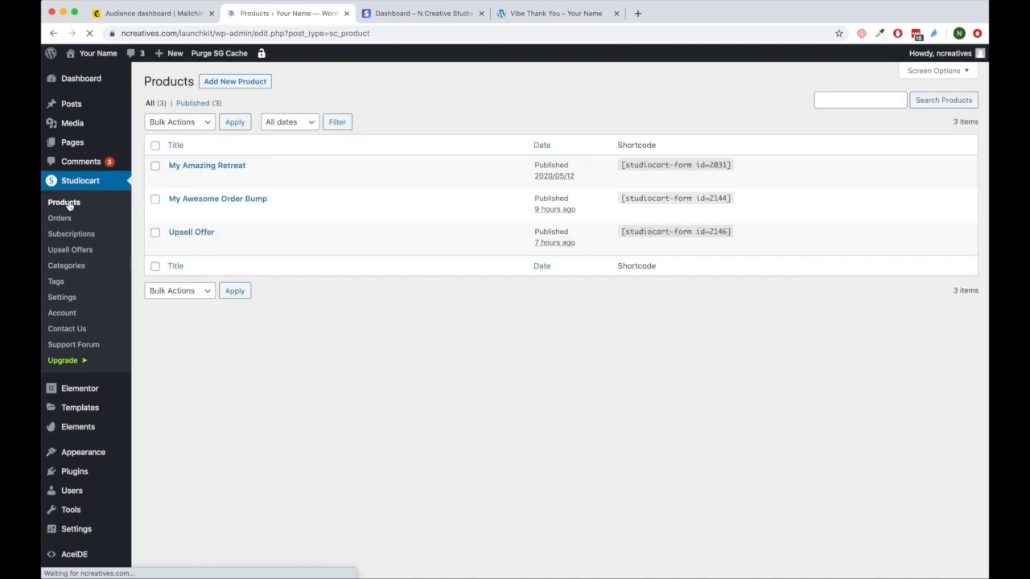
left_click_drag(623, 164, 737, 164)
key("super+c")
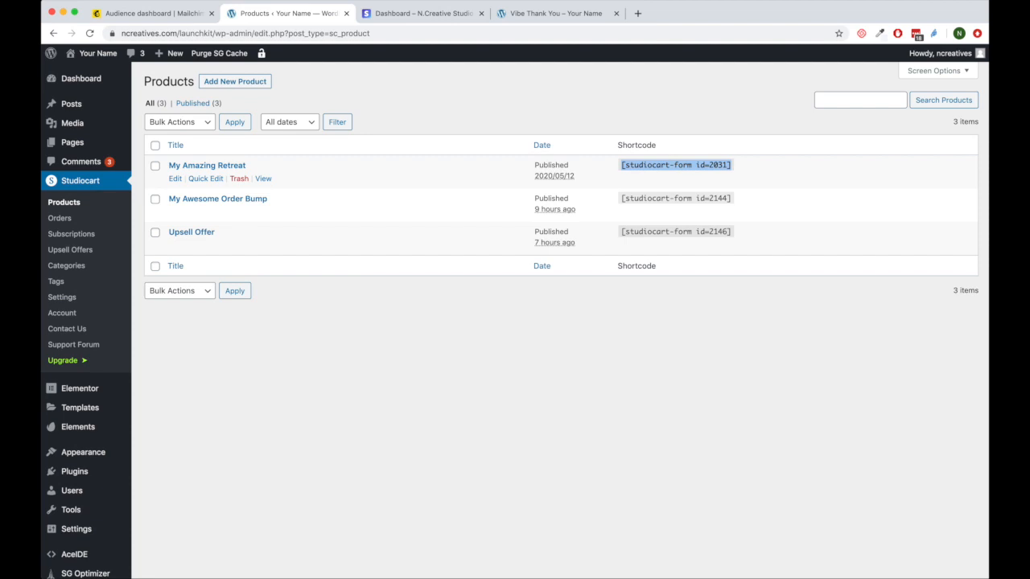
Create a new WordPress page titled "Order Form".
left_click(82, 145)
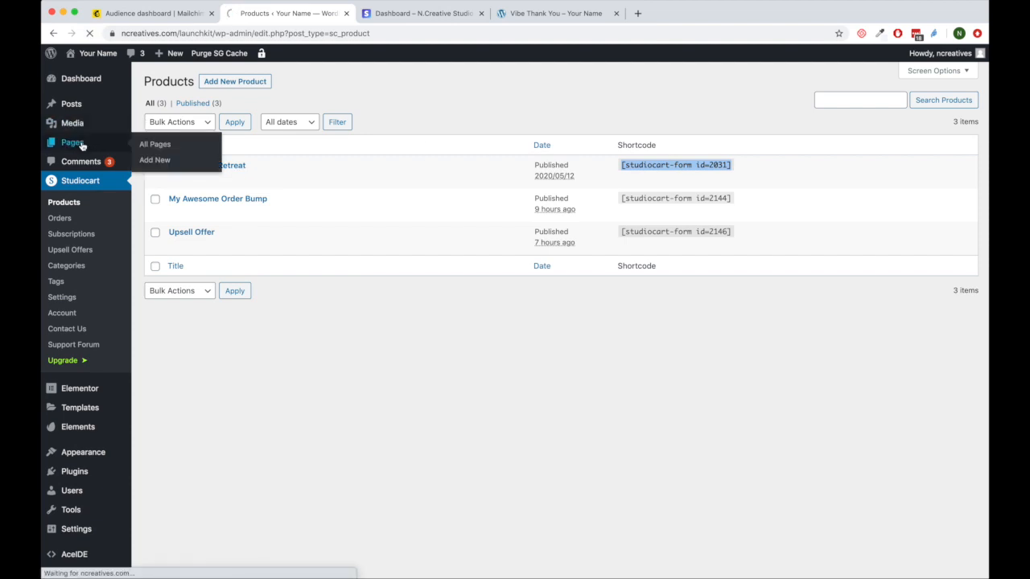
scroll(243, 260, "down", 5)
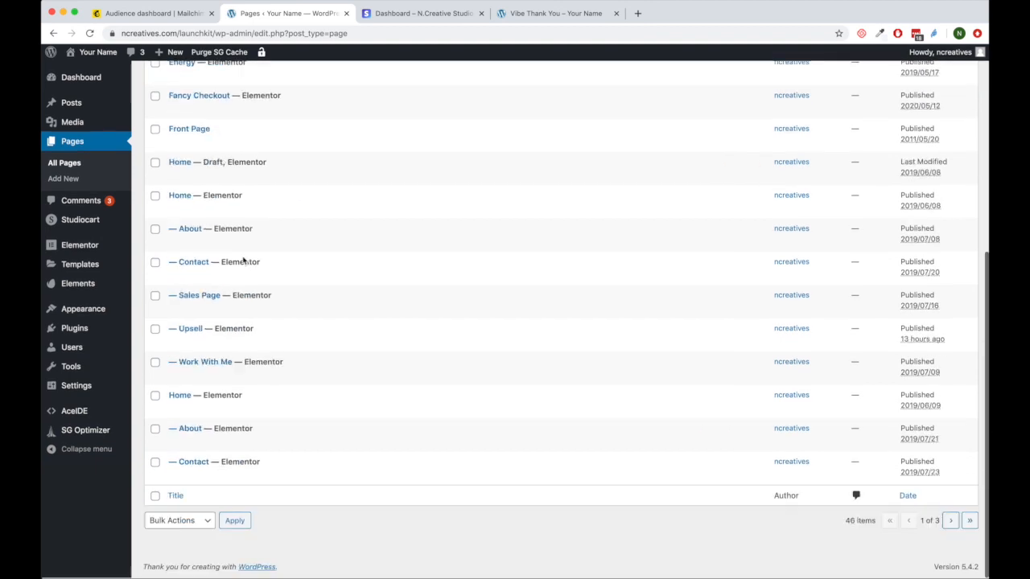
scroll(243, 260, "up", 5)
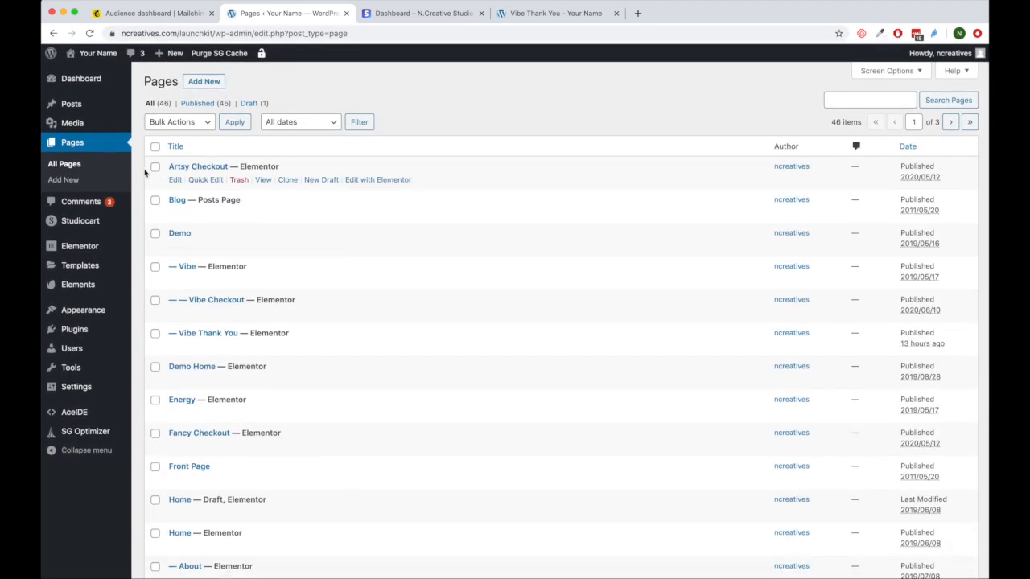
left_click(204, 82)
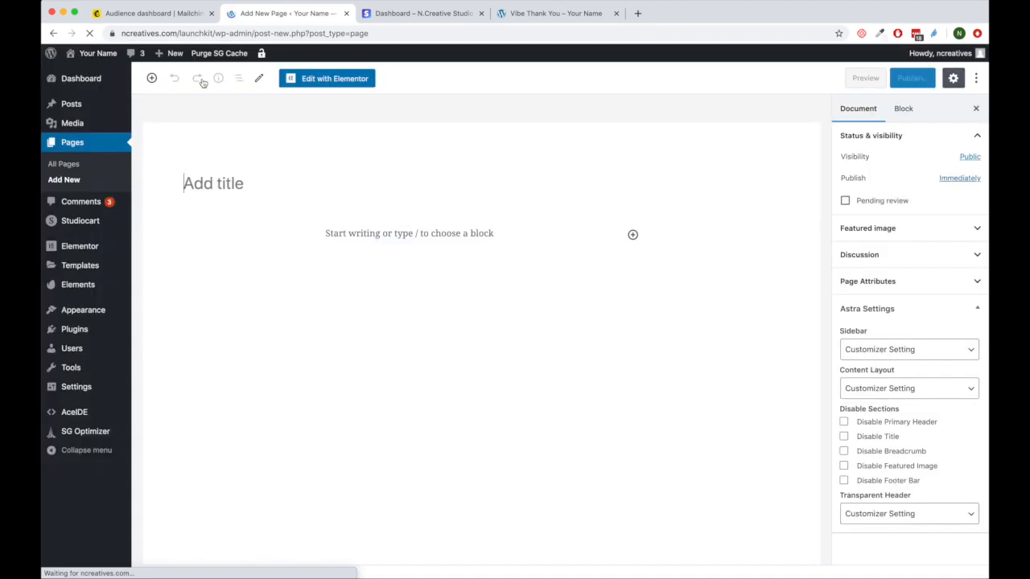
left_click(218, 183)
type("Order Form")
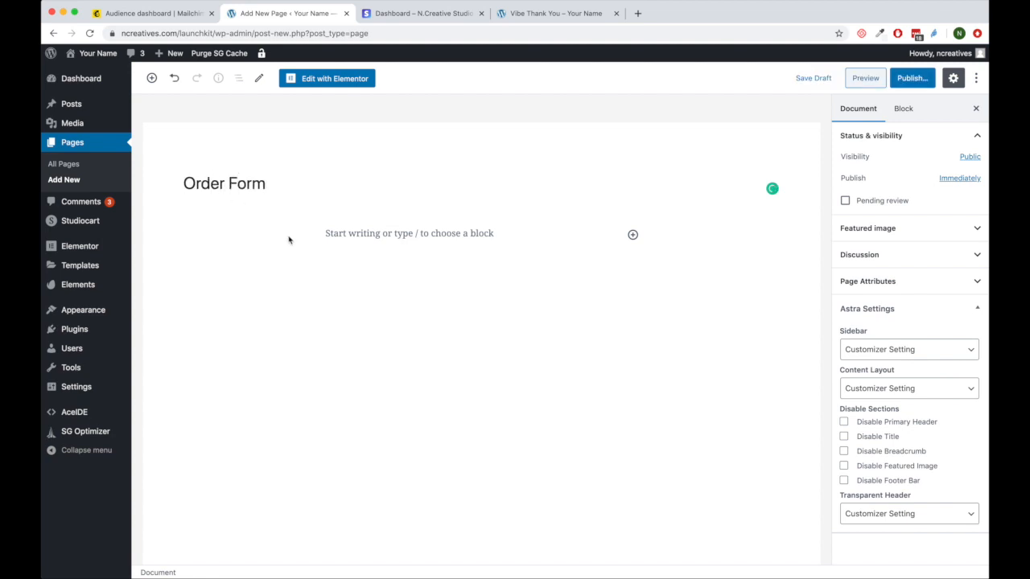
Add a Shortcode block containing [studiocart-form id=2031] to the Order Form page and publish the page.
left_click(351, 239)
type("/s")
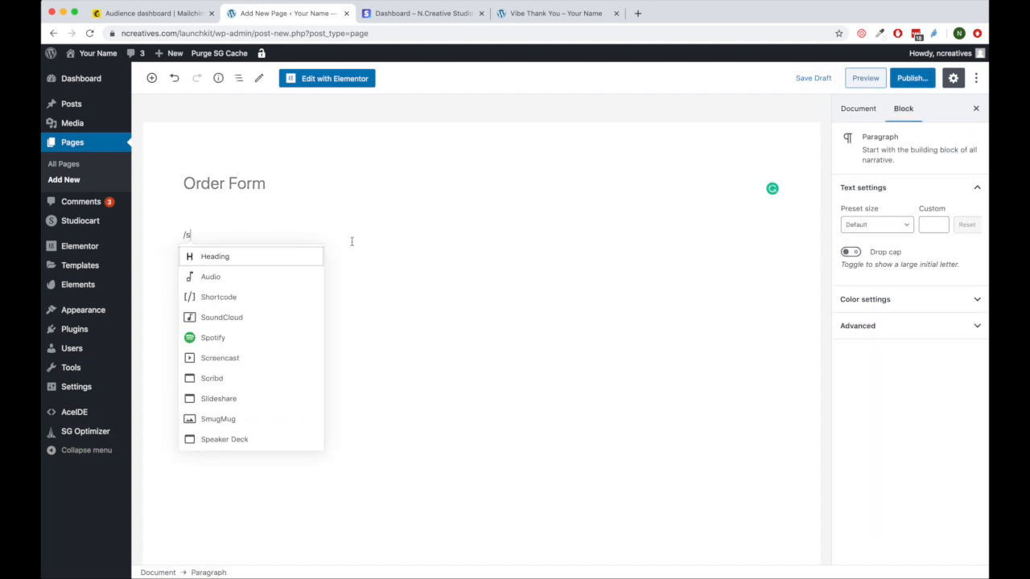
left_click(219, 296)
key("super+v")
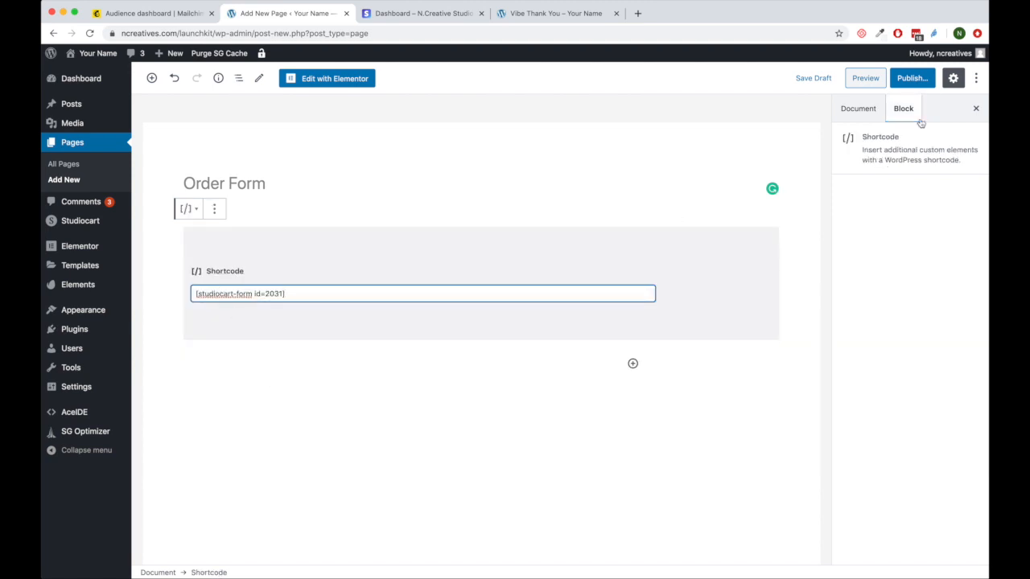
left_click(912, 78)
left_click(912, 77)
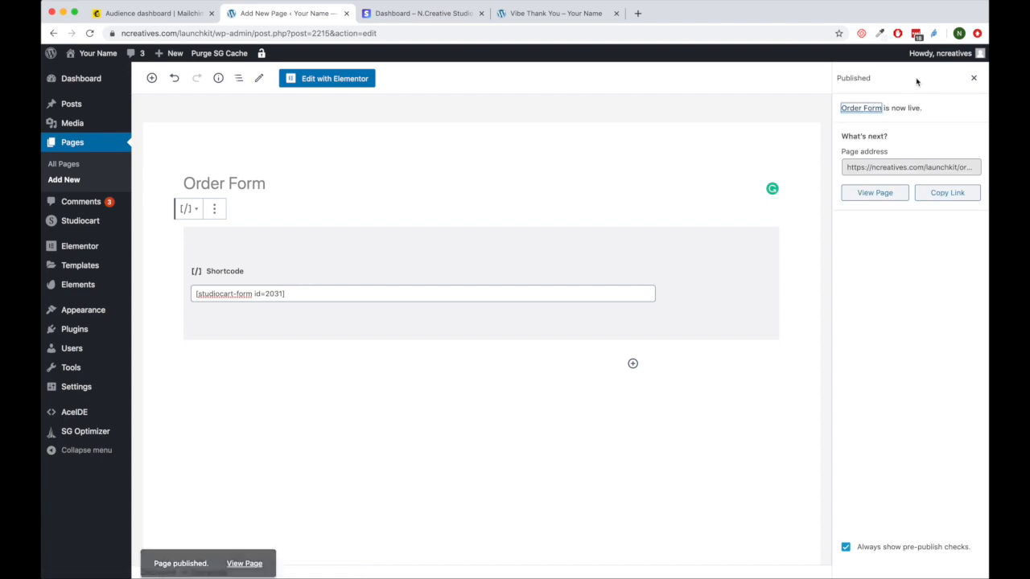
View the published Order Form page, look over its full checkout form, and return to the editor.
left_click(872, 196)
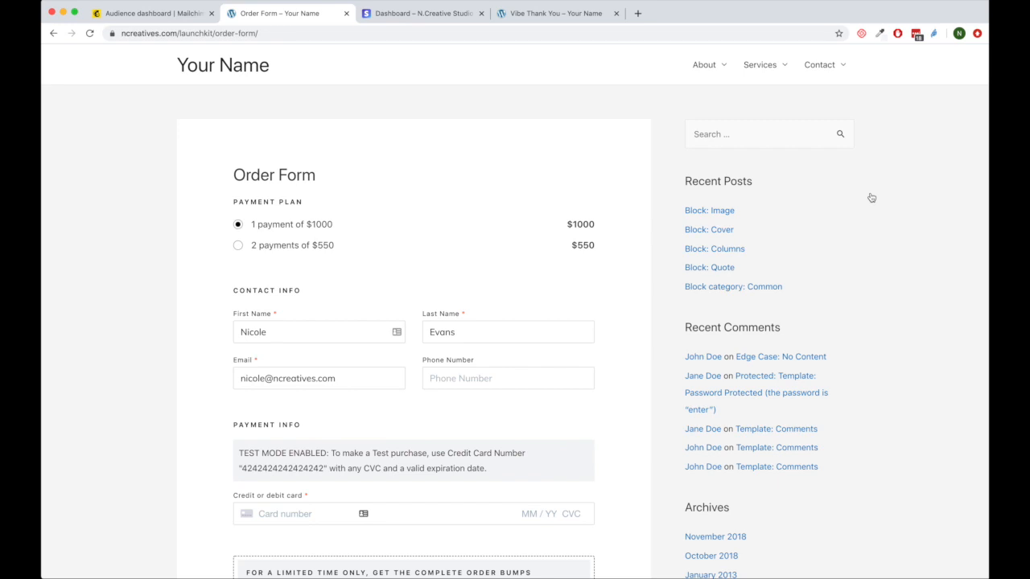
scroll(671, 229, "down", 6)
scroll(670, 230, "up", 6)
left_click(54, 34)
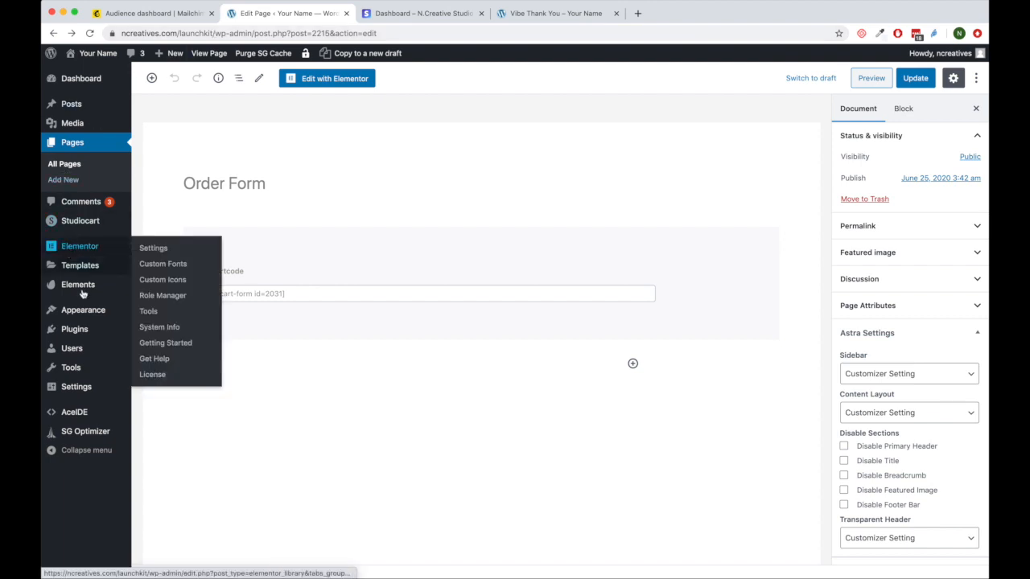
Open the Vibe Checkout page in Elementor and inspect the content settings of its order form widget.
left_click(72, 167)
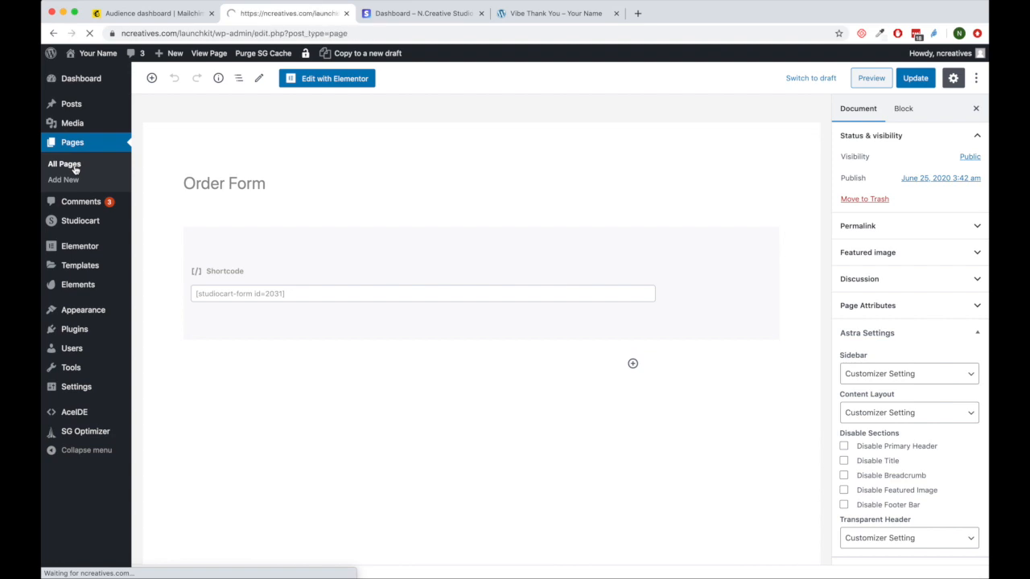
scroll(214, 288, "down", 1)
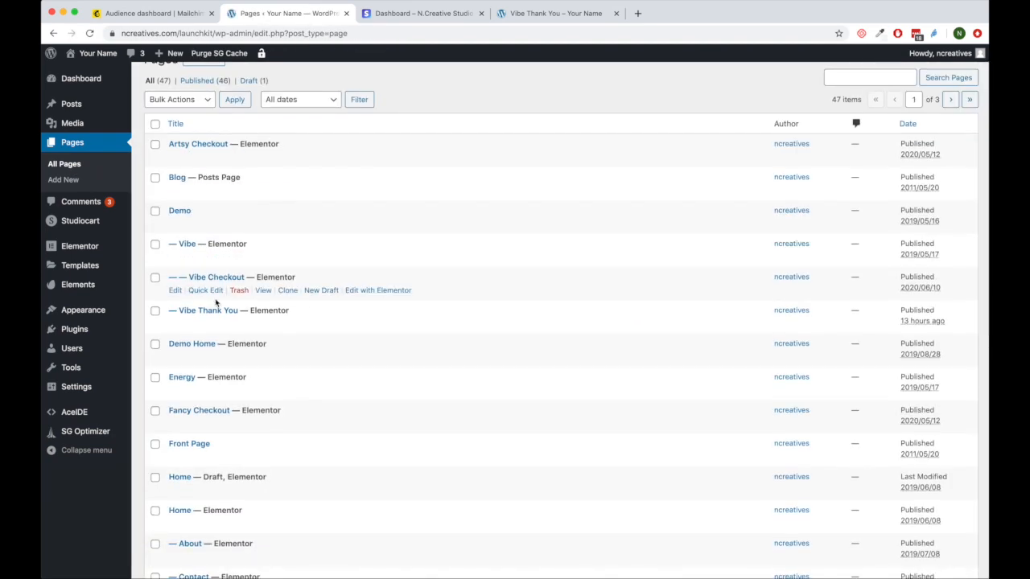
left_click(363, 292)
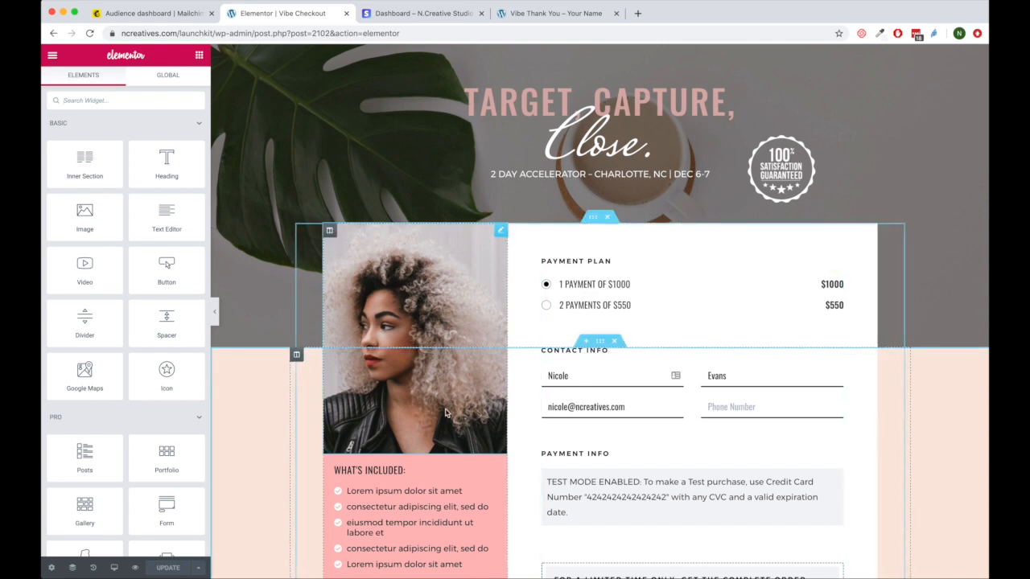
scroll(530, 417, "down", 10)
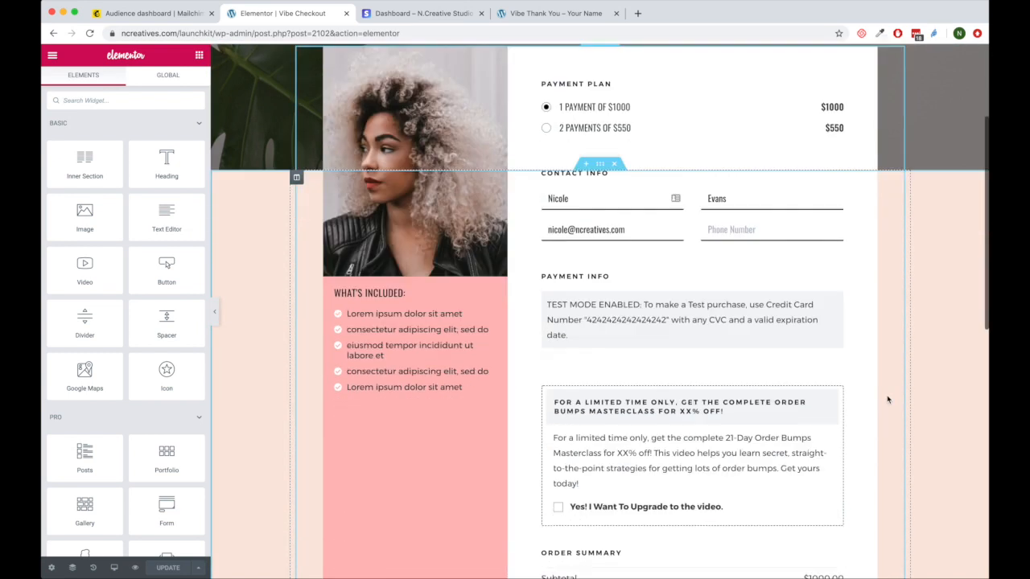
scroll(530, 417, "up", 6)
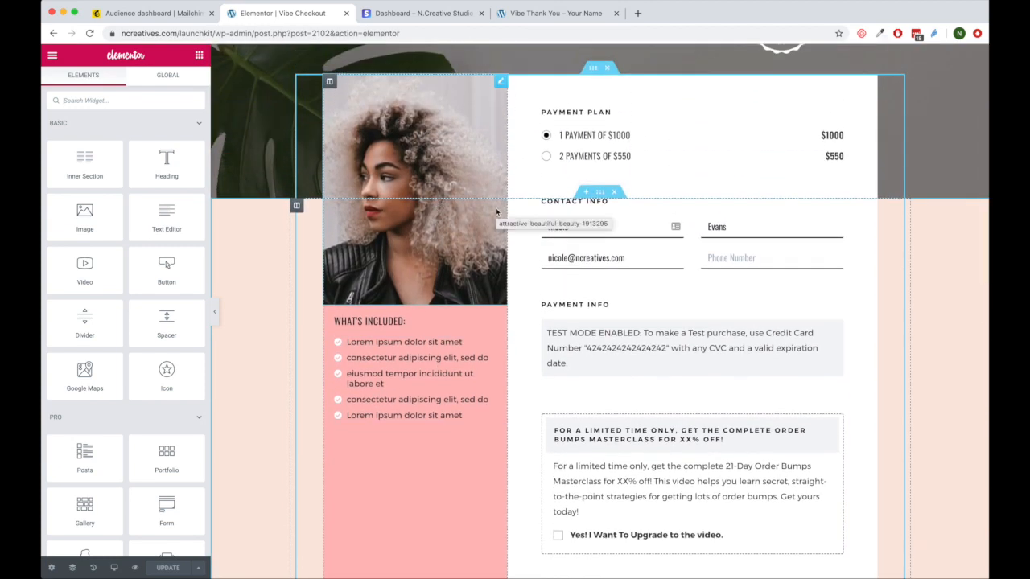
scroll(603, 185, "up", 1)
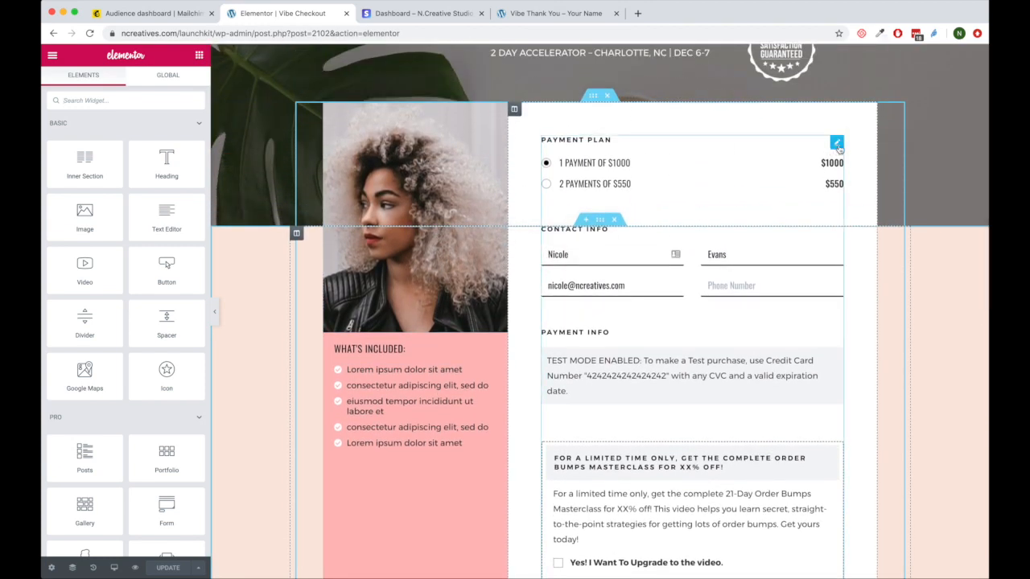
left_click(837, 143)
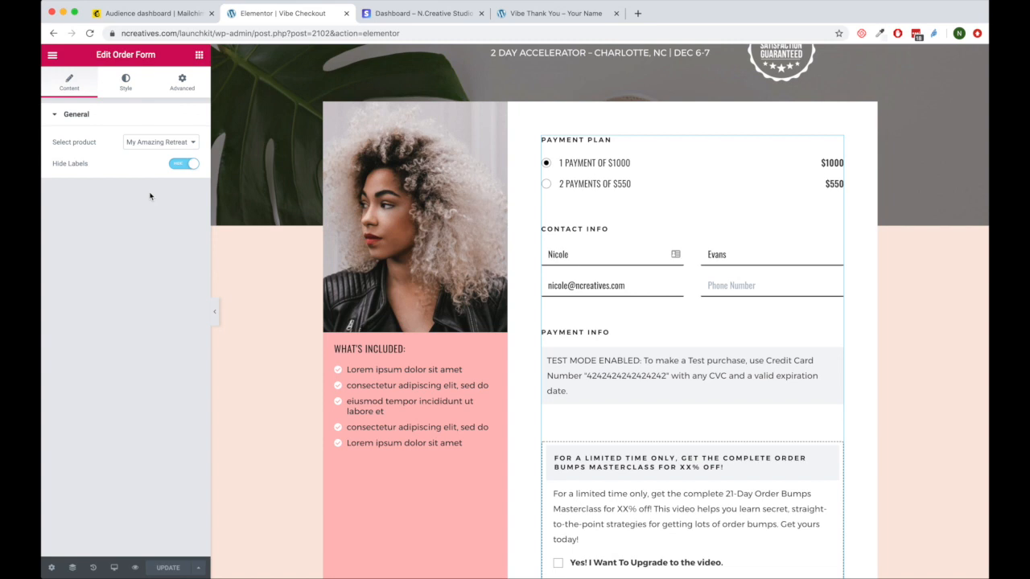
Find the Order Form widget by searching for "order" and place it above the existing checkout form.
left_click(198, 58)
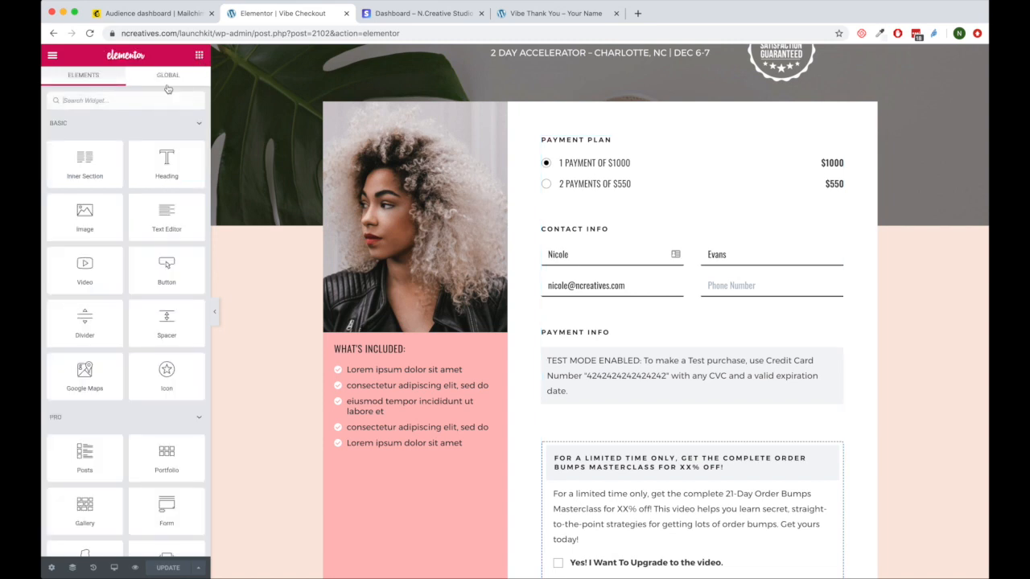
left_click(125, 101)
type("order")
left_click_drag(171, 146, 529, 150)
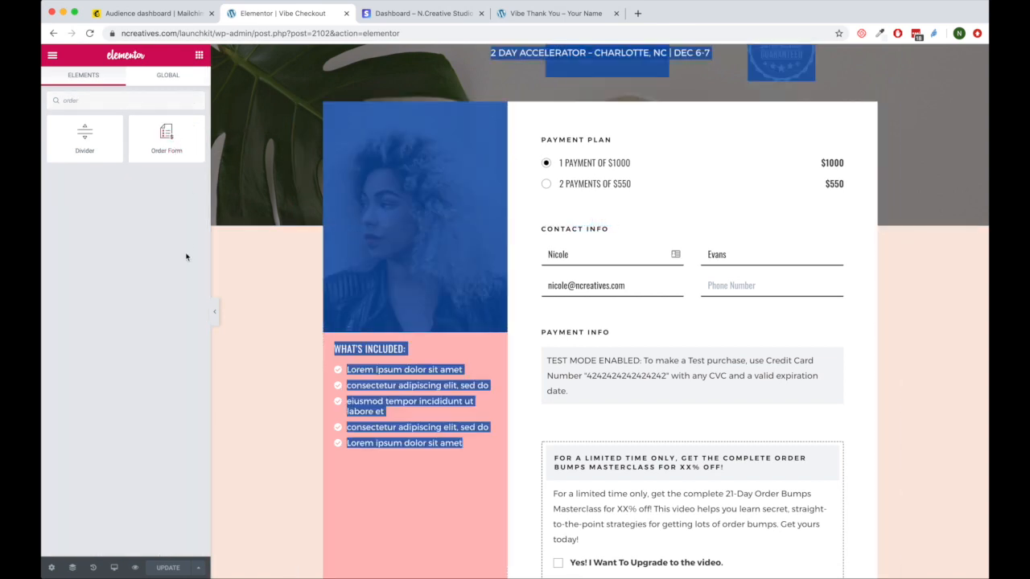
left_click(248, 266)
left_click_drag(152, 136, 599, 156)
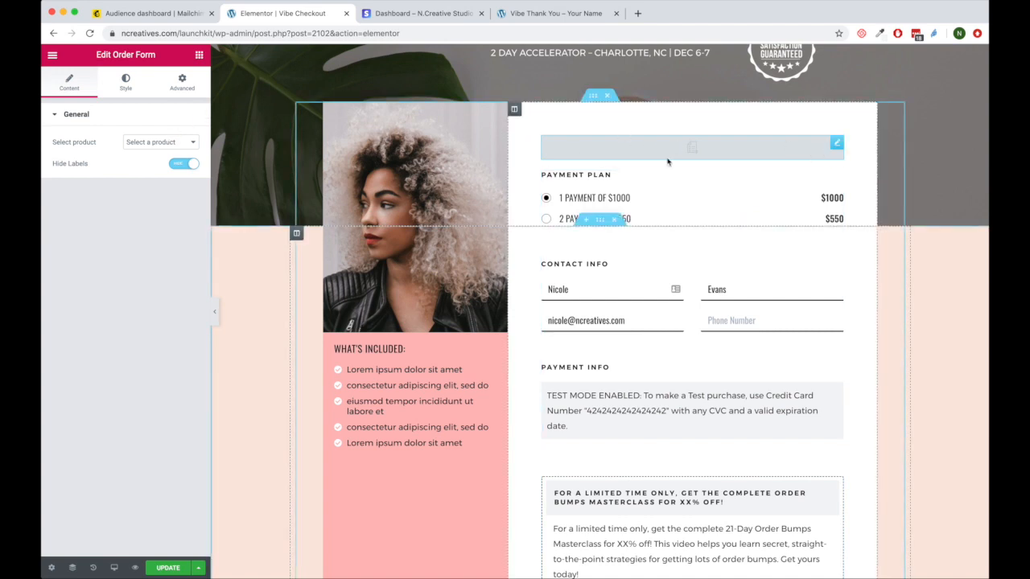
Assign the Upsell Offer product to the added order form and delete that widget from the page.
left_click(169, 142)
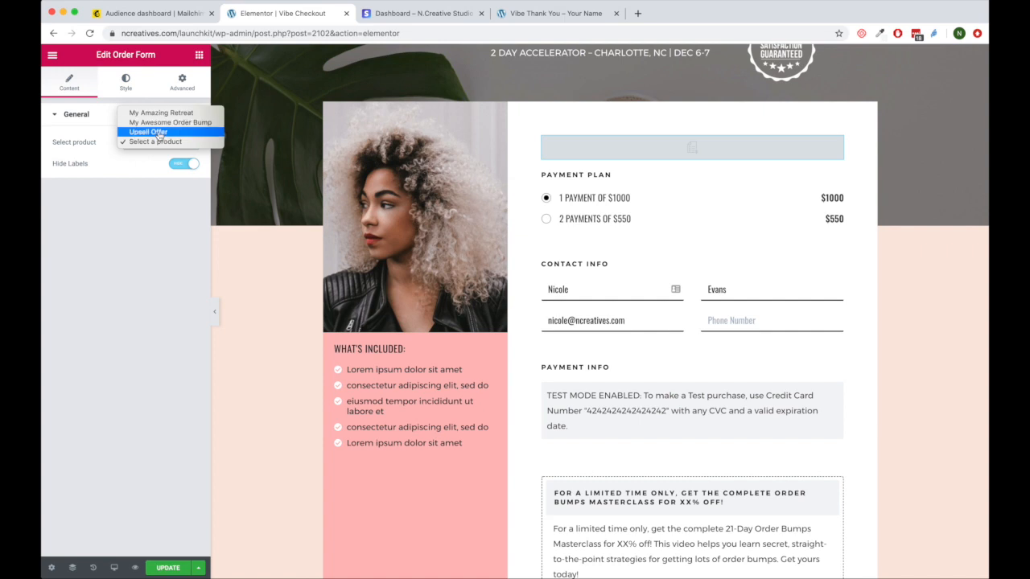
left_click(158, 133)
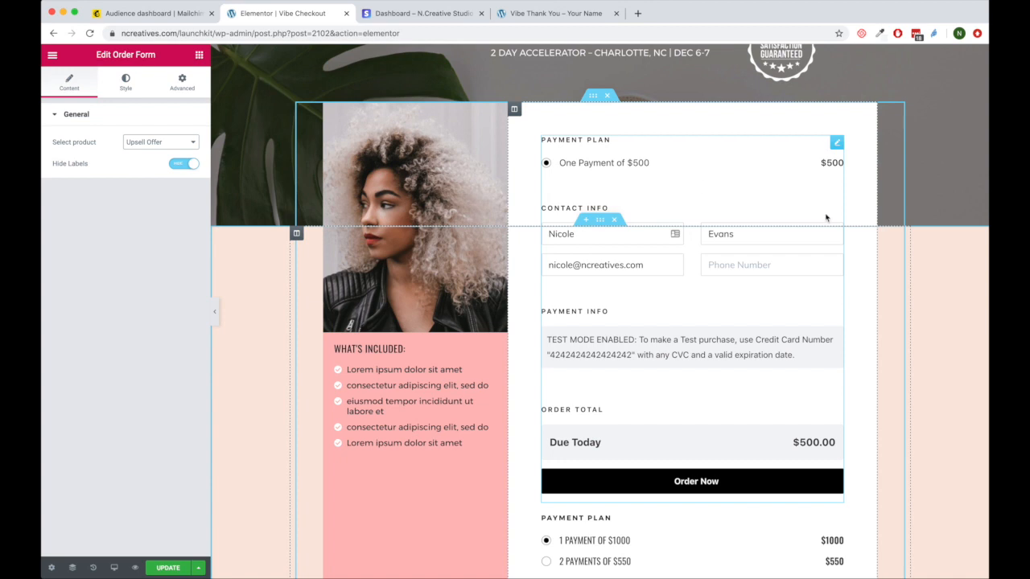
right_click(839, 150)
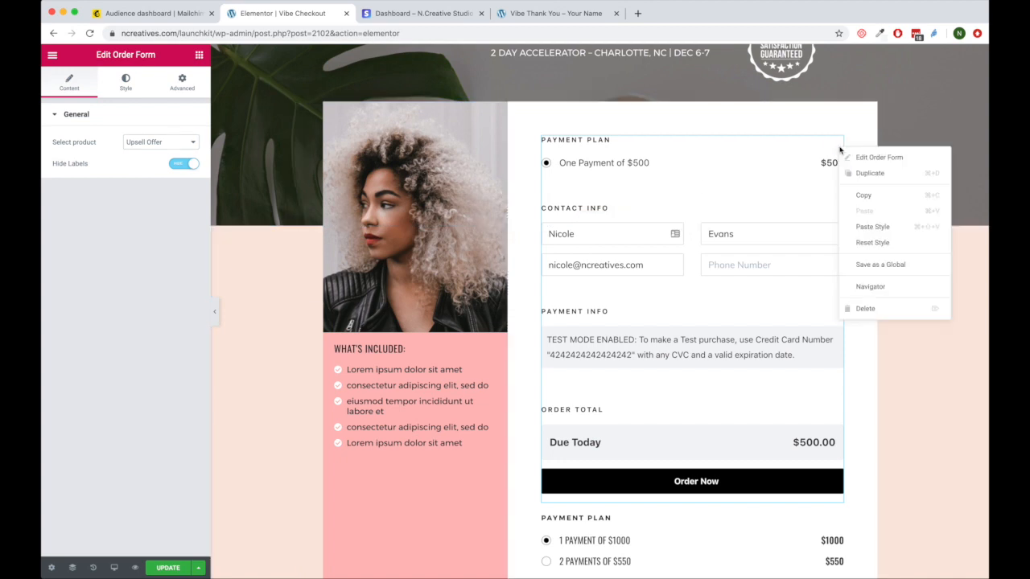
left_click(865, 309)
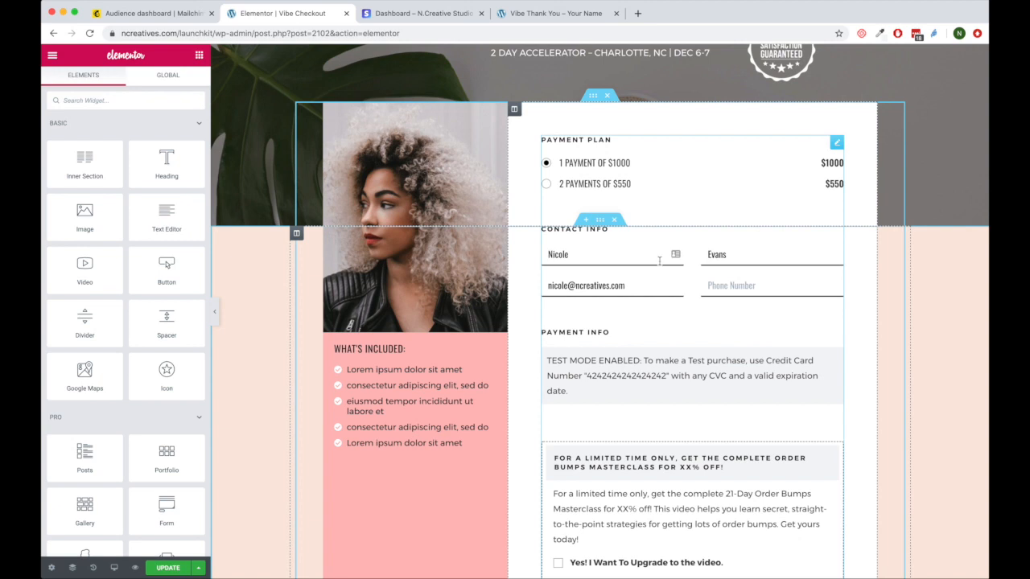
Open the style settings of the My Amazing Retreat order form and look through the available style sections.
left_click(837, 143)
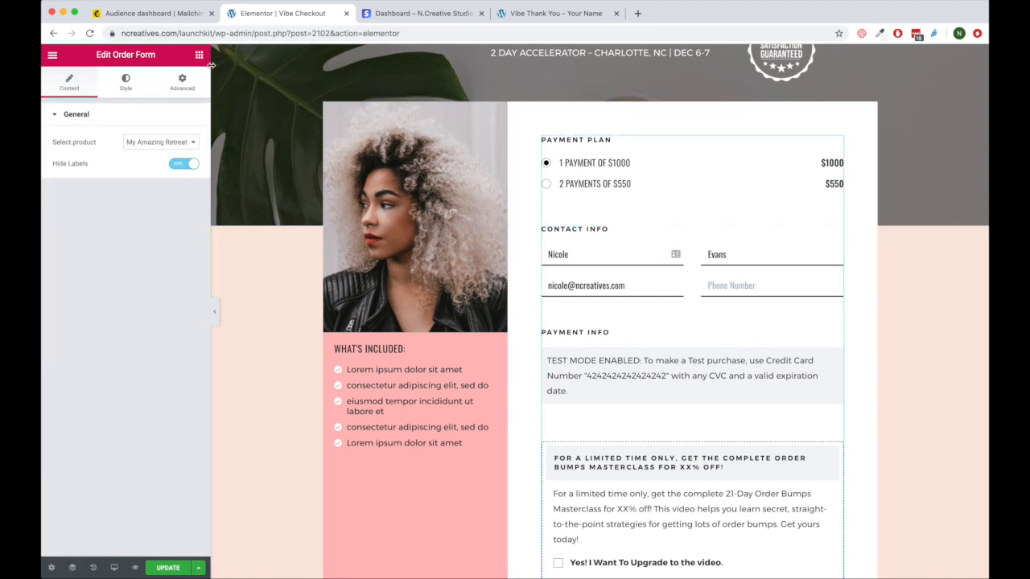
left_click(125, 82)
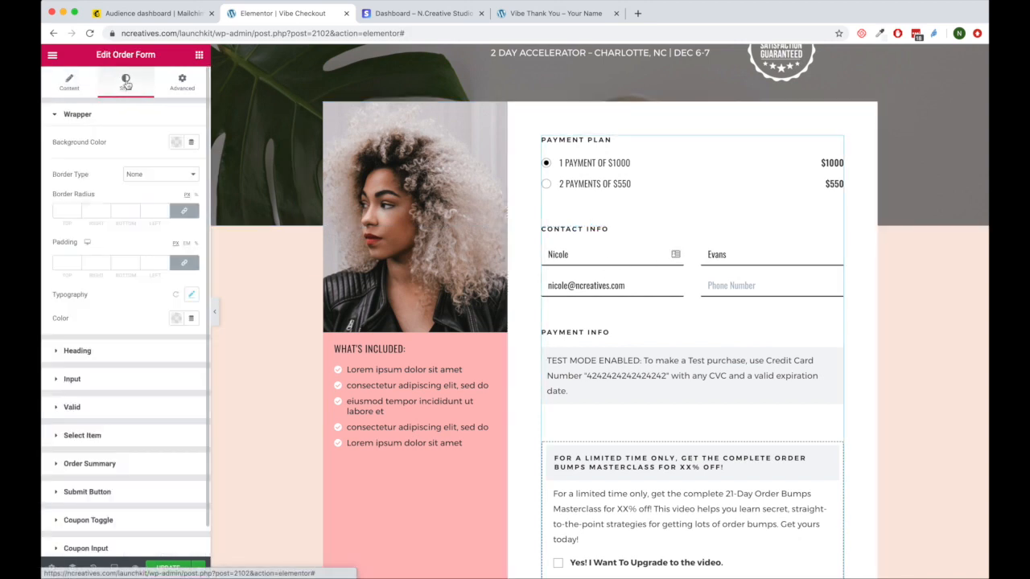
scroll(113, 193, "down", 2)
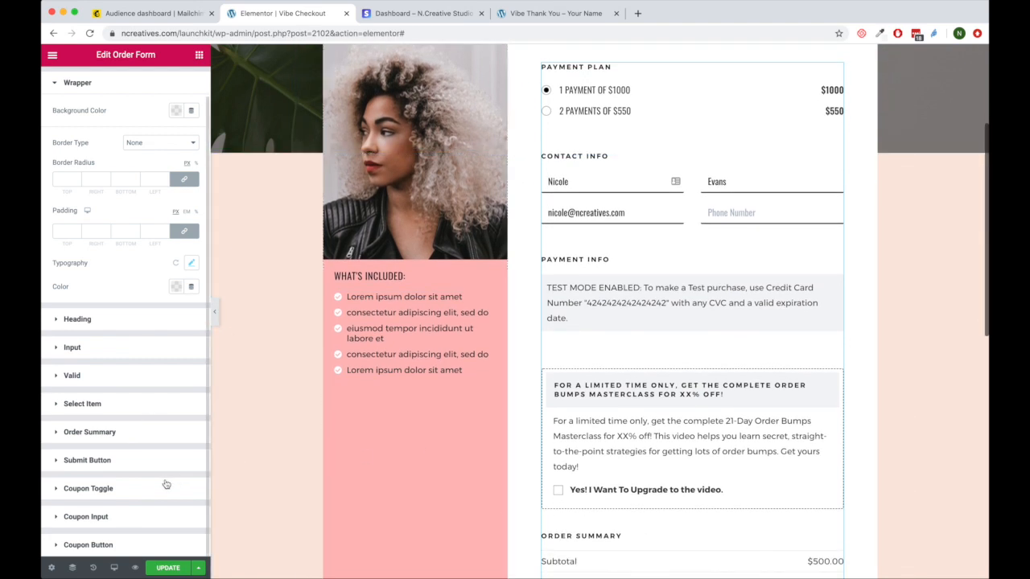
Review the order form's Order Summary and Heading style options, including the typography settings for the headings.
left_click(126, 439)
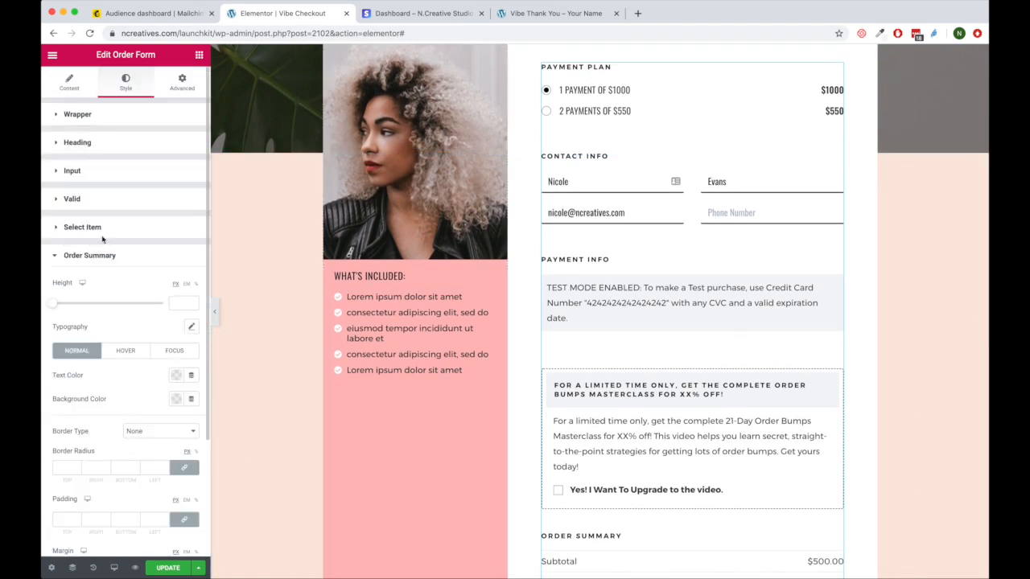
left_click(102, 143)
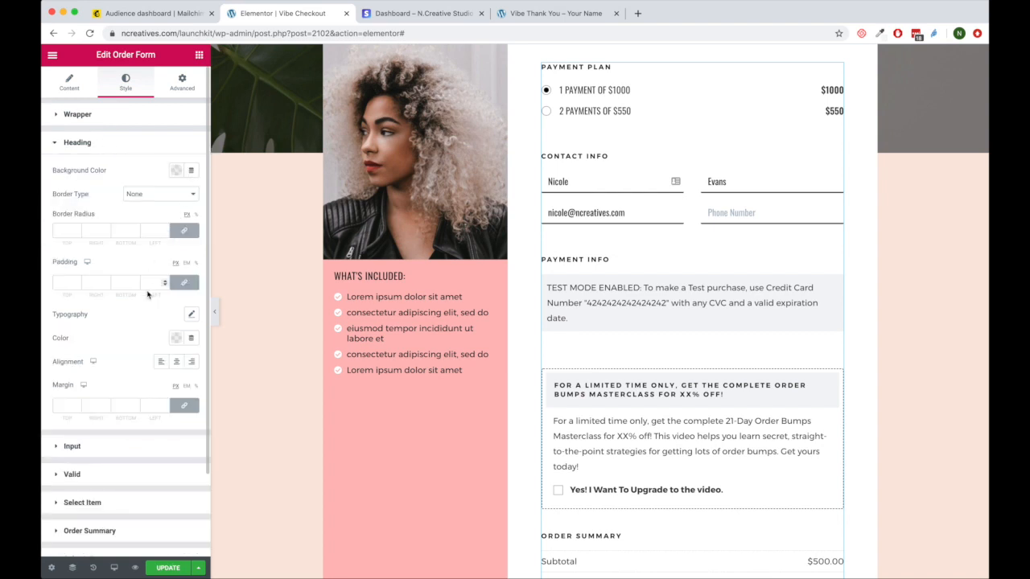
left_click(192, 315)
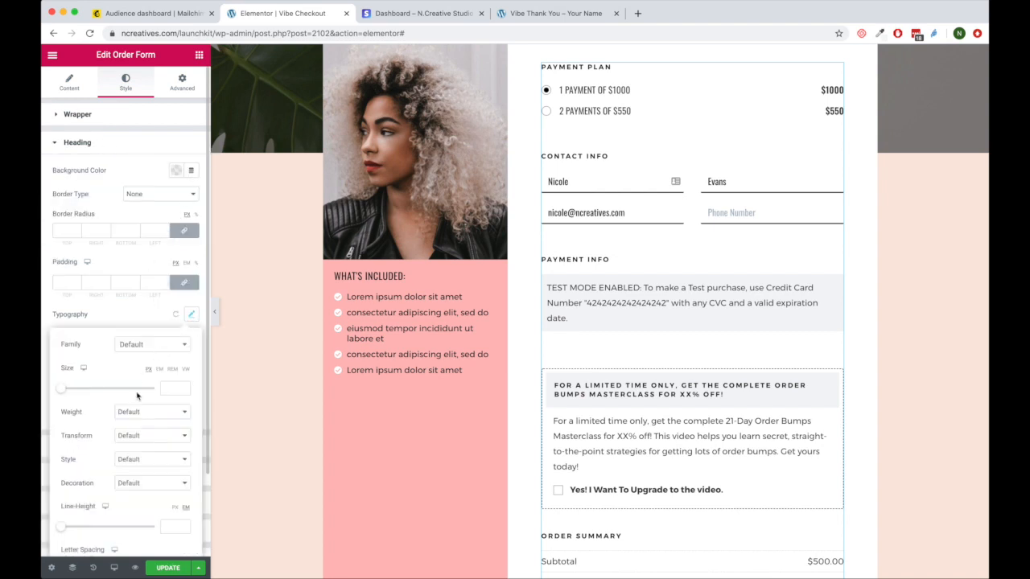
left_click(135, 328)
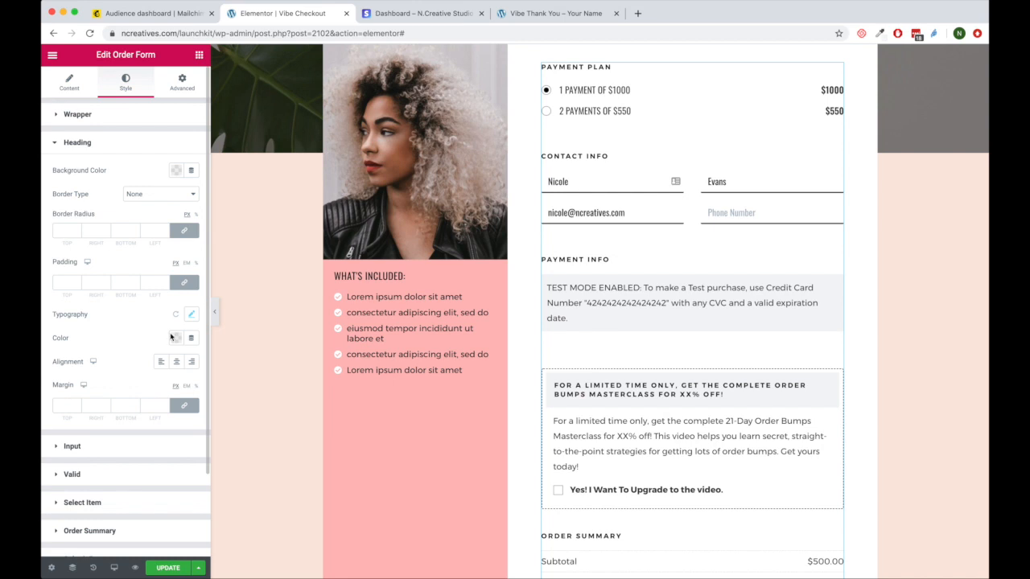
Set the order form's heading text color to the blue preset #4054B2 and shift its hue to red #B24040.
left_click(177, 338)
left_click(183, 365)
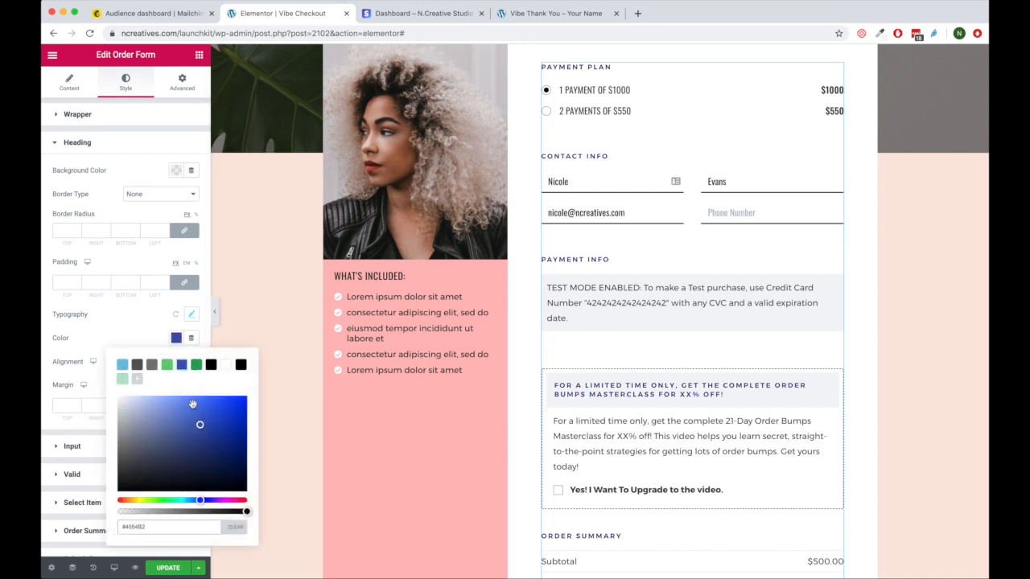
left_click_drag(229, 502, 249, 500)
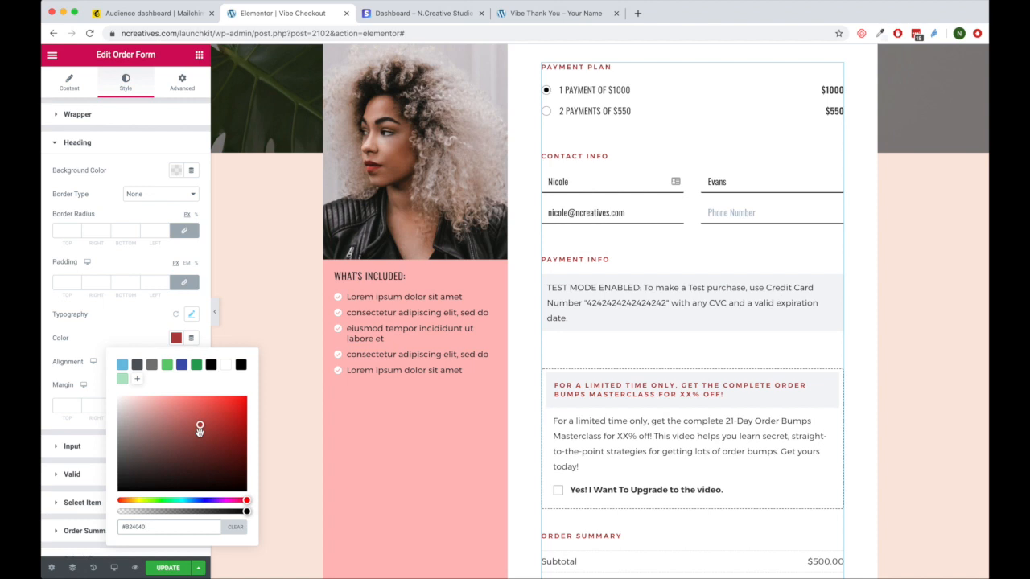
Reset the order form headings' typography to default and clear their custom text color.
left_click(176, 317)
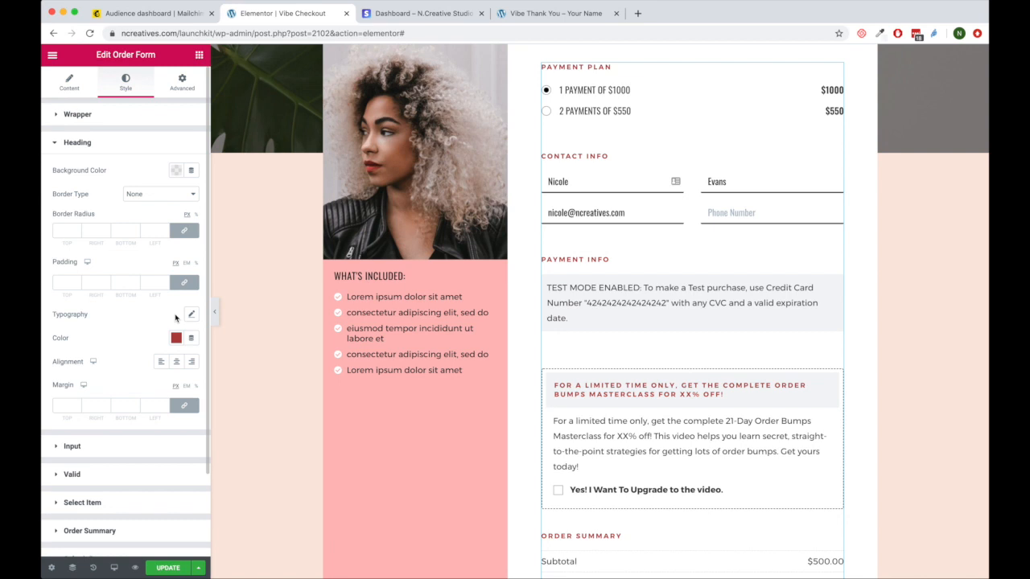
left_click(176, 339)
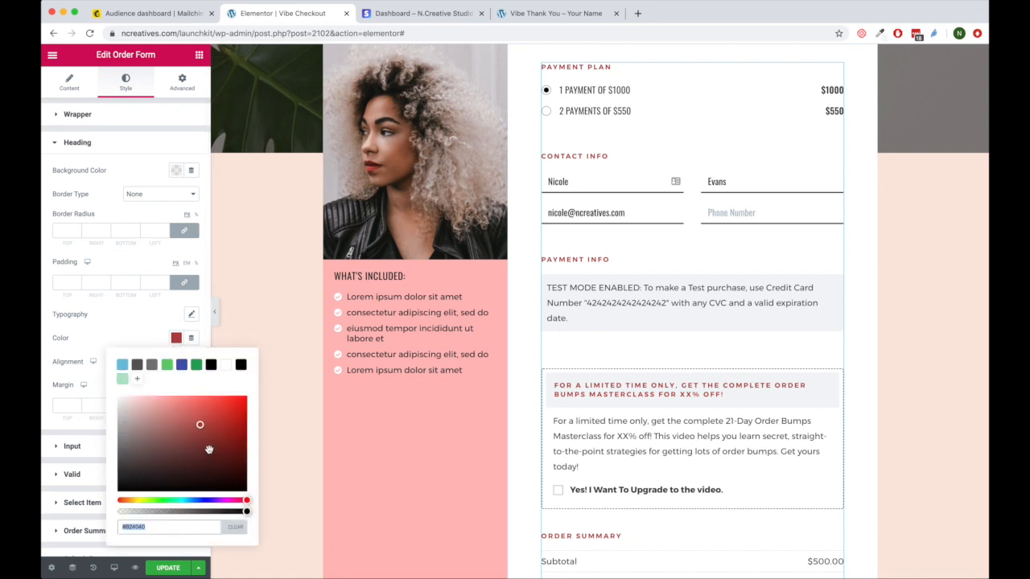
left_click(229, 528)
left_click(113, 338)
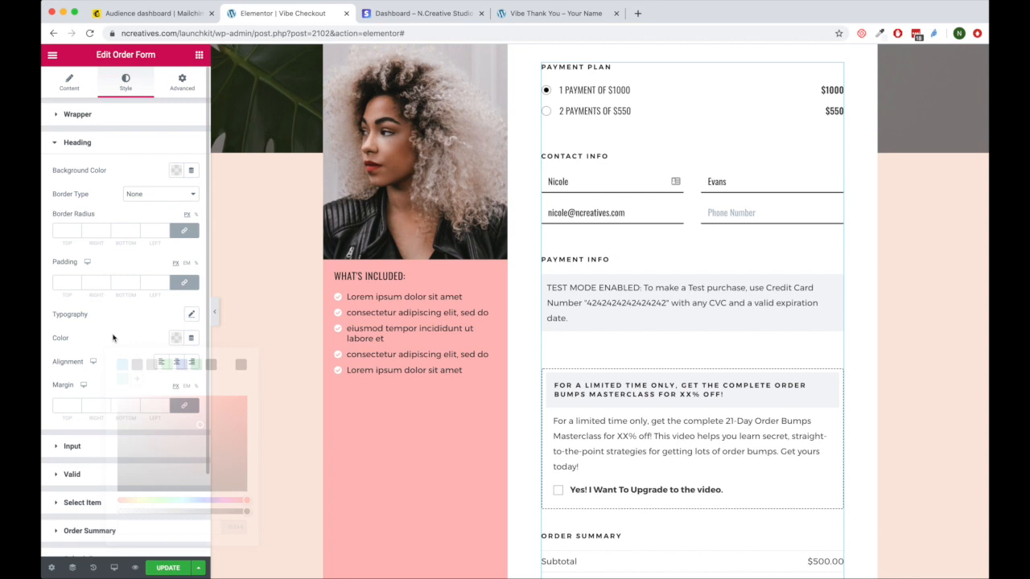